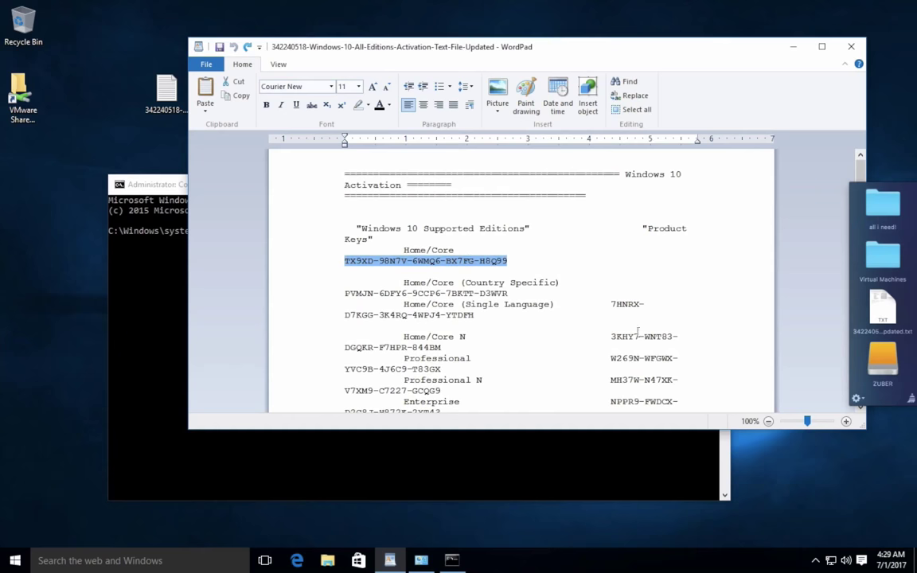
# Step: Install the Windows 10 Professional product key from the WordPad text file in Command Prompt using cscript slmgr.vbs /ipk
pyautogui.moveTo(611, 336); pyautogui.dragTo(665, 352)
pyautogui.moveTo(610, 359); pyautogui.dragTo(700, 374)
pyautogui.hotkey('ctrl', 'c')
pyautogui.scroll(-5, 701, 374)
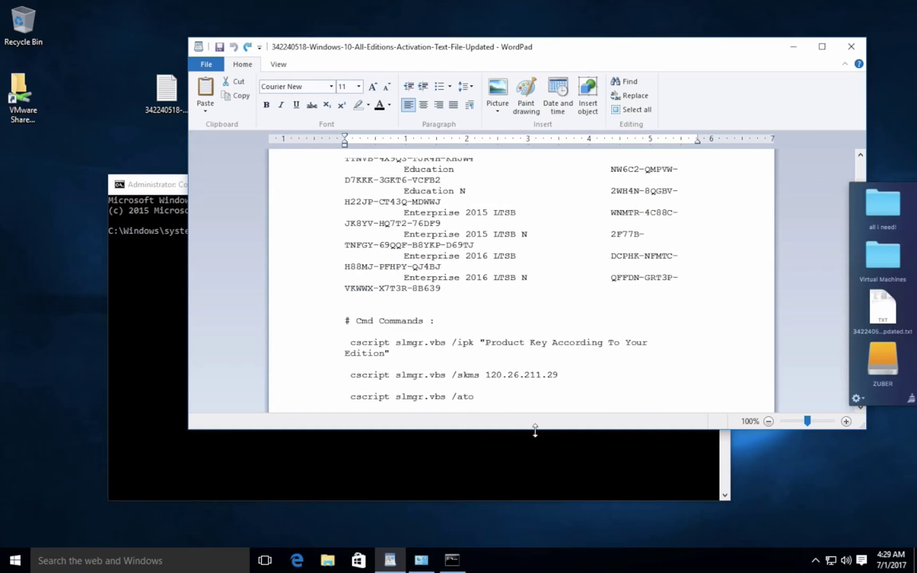
pyautogui.moveTo(534, 429); pyautogui.dragTo(533, 507)
pyautogui.moveTo(484, 339); pyautogui.dragTo(607, 352)
pyautogui.hotkey('ctrl', 'v')
pyautogui.hotkey('alt', 'Tab')
pyautogui.click(280, 232)
pyautogui.rightClick(280, 232)
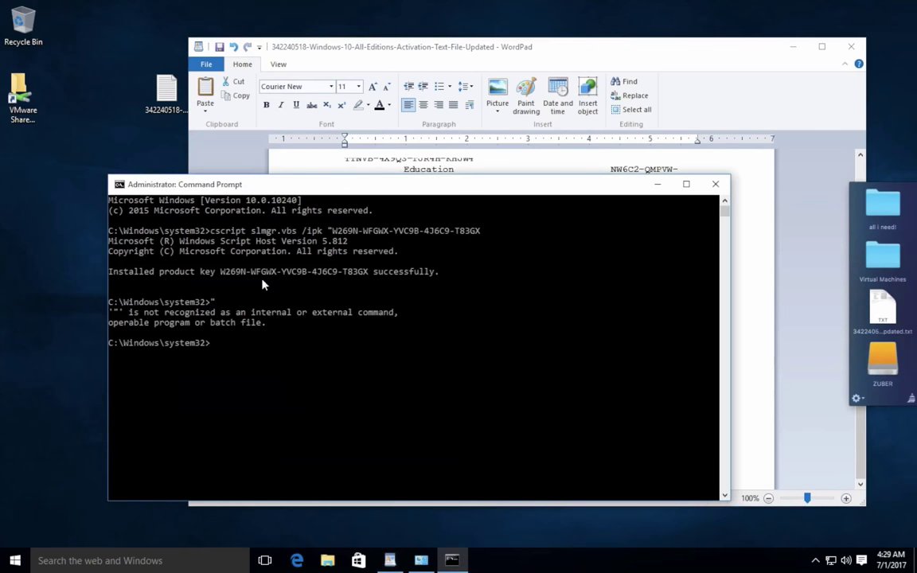
# Step: Run cscript slmgr.vbs /skms 120.26.211.29 and cscript slmgr.vbs /ato from the text file in Command Prompt
pyautogui.hotkey('alt', 'Tab')
pyautogui.moveTo(347, 374); pyautogui.dragTo(552, 374)
pyautogui.hotkey('alt', 'Tab')
pyautogui.rightClick(347, 293)
pyautogui.hotkey('alt', 'Tab')
pyautogui.moveTo(351, 396); pyautogui.dragTo(473, 396)
pyautogui.hotkey('alt', 'Tab')
pyautogui.rightClick(322, 405)
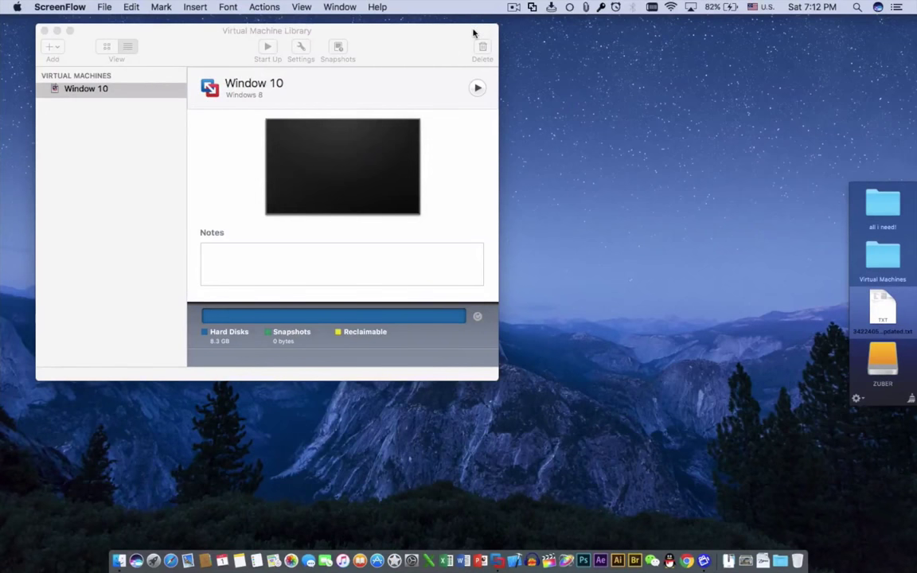
pyautogui.moveTo(405, 53); pyautogui.dragTo(391, 50)
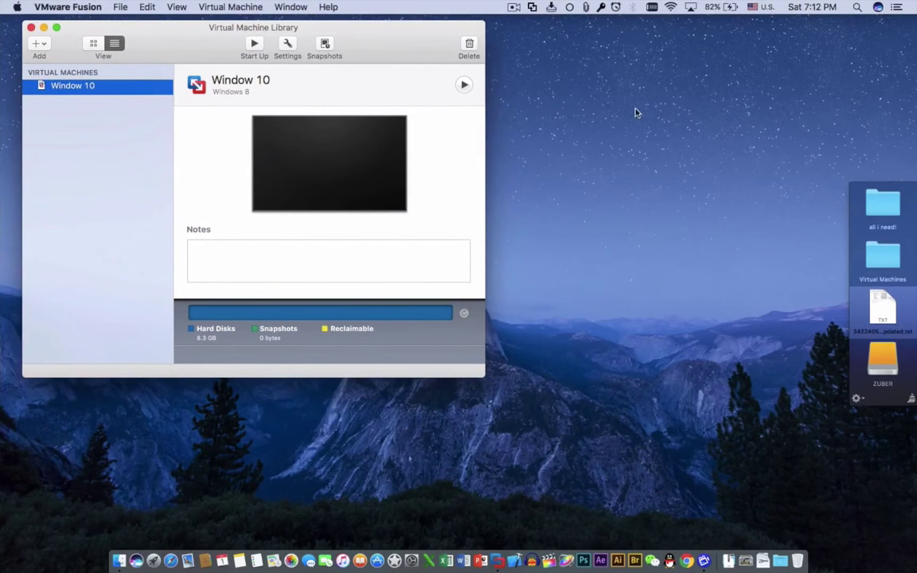
pyautogui.moveTo(885, 316)
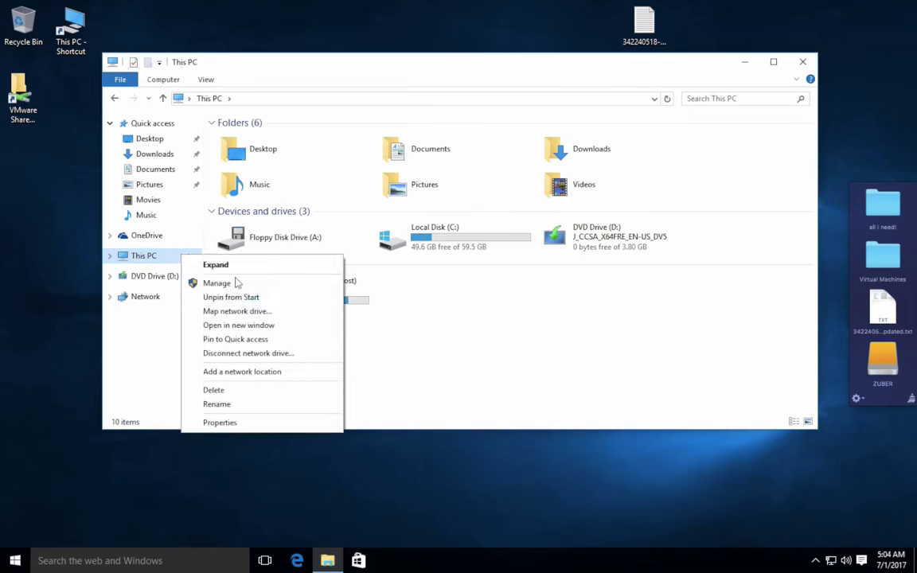
# Step: Shrink the C: volume by 5000 MB in Disk Management
pyautogui.click(239, 282)
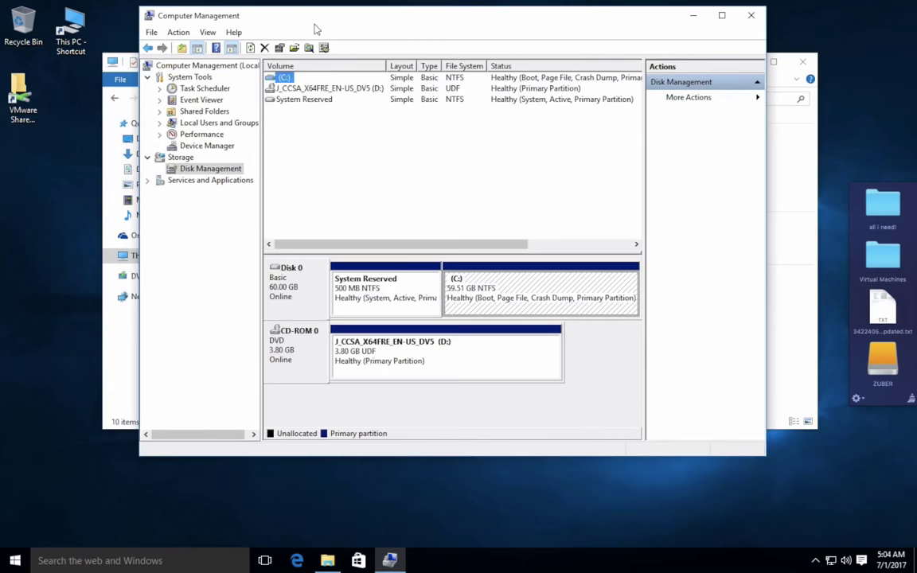
pyautogui.rightClick(528, 285)
pyautogui.click(576, 385)
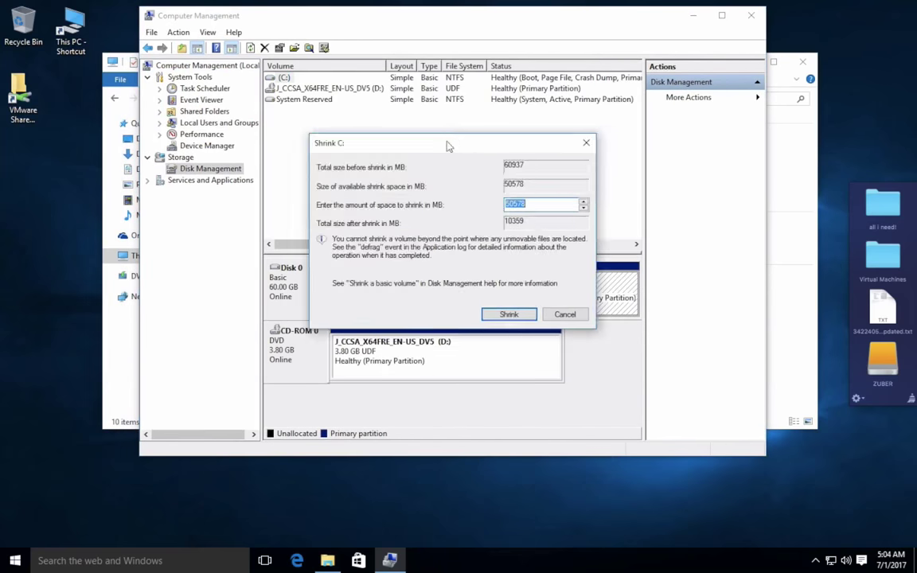
pyautogui.moveTo(445, 143); pyautogui.dragTo(595, 143)
pyautogui.write('5000')
pyautogui.click(710, 297)
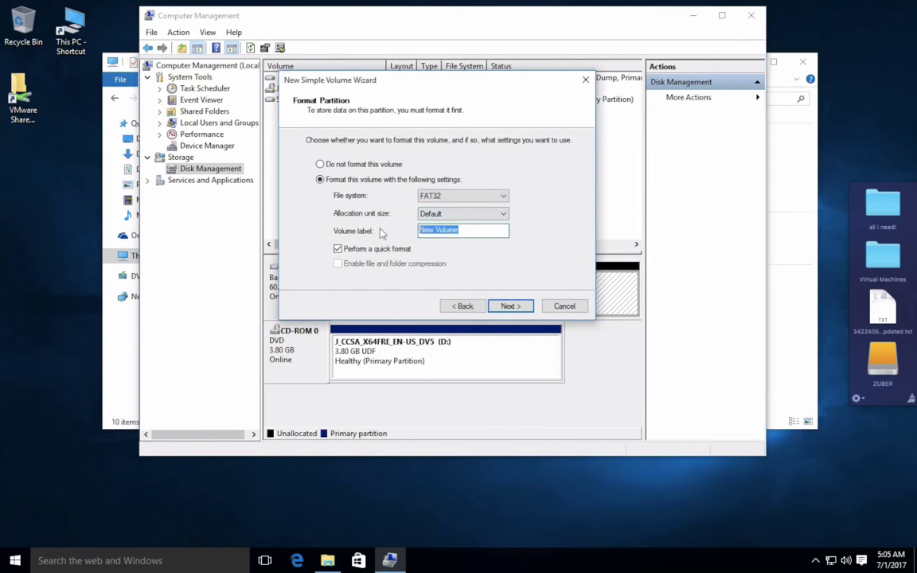
# Step: Create a FAT32 volume labelled ZUBER in the unallocated space and quick-format it
pyautogui.write('ZUBER')
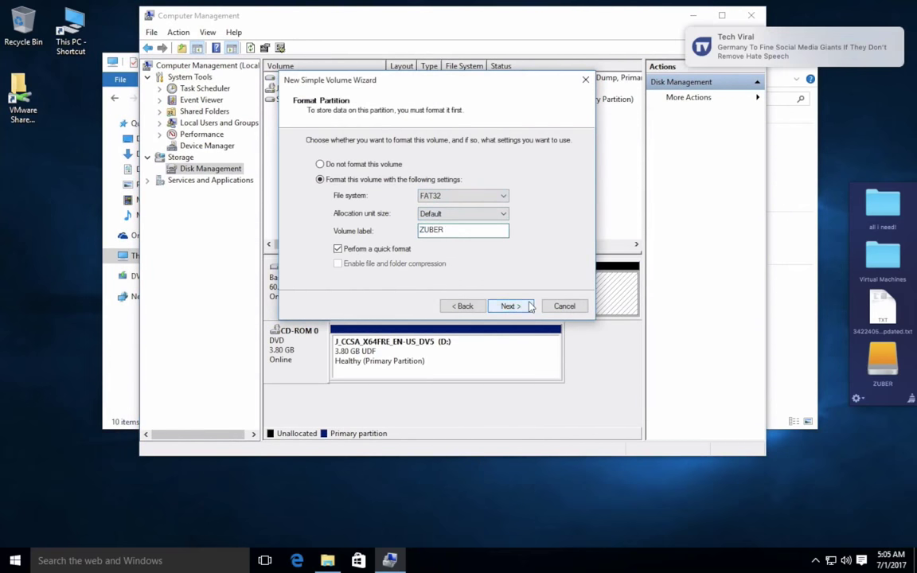
pyautogui.click(524, 304)
pyautogui.click(512, 301)
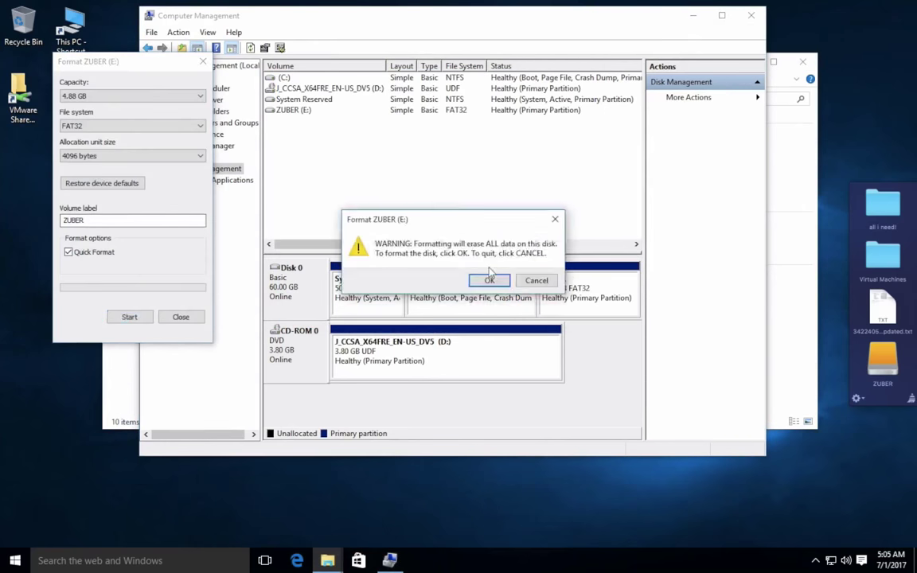
pyautogui.click(490, 280)
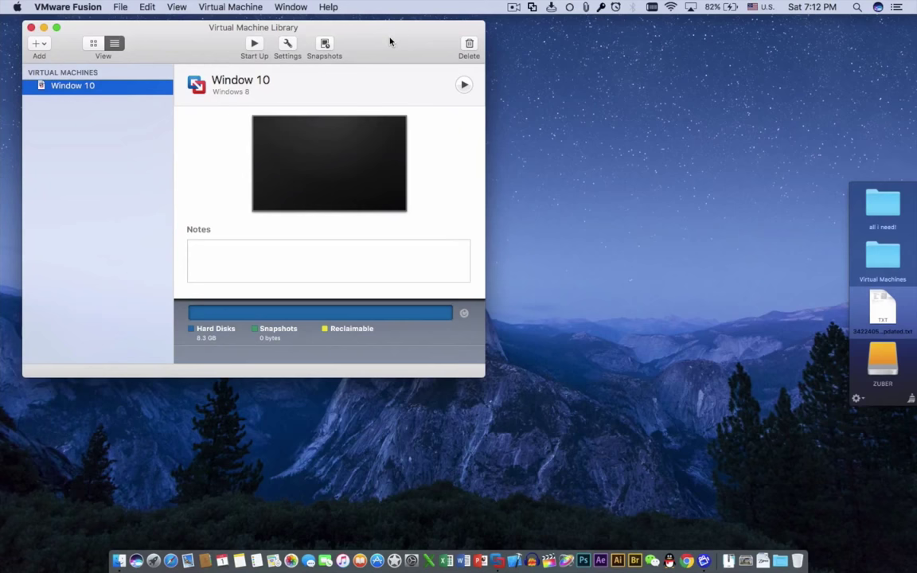
pyautogui.press('F4')
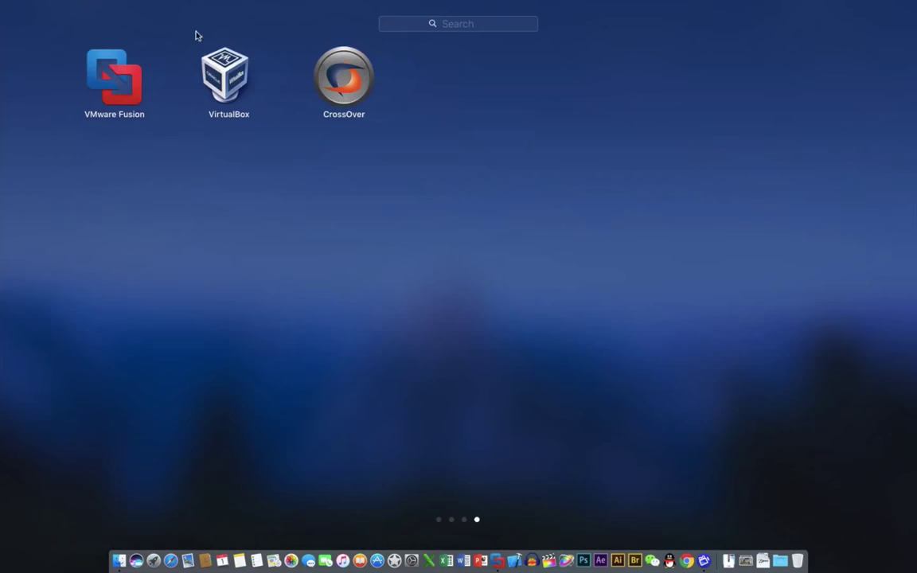
pyautogui.click(266, 82)
pyautogui.press('F4')
pyautogui.click(228, 66)
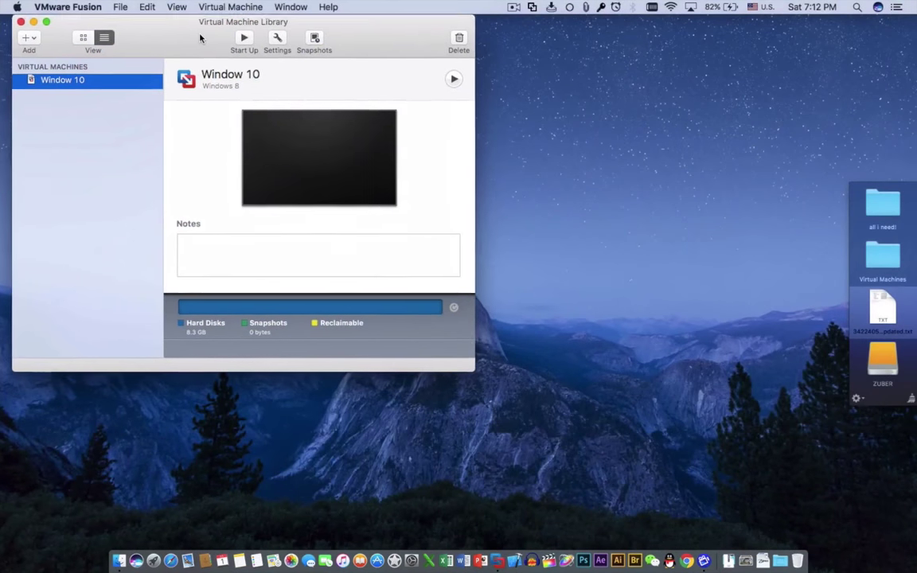
pyautogui.press('F4')
pyautogui.click(199, 37)
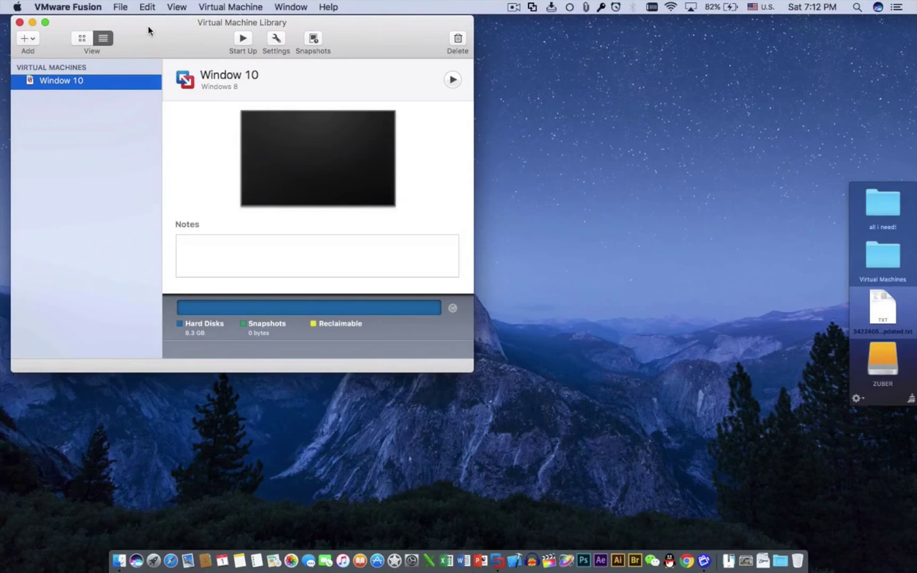
pyautogui.moveTo(148, 31); pyautogui.dragTo(144, 29)
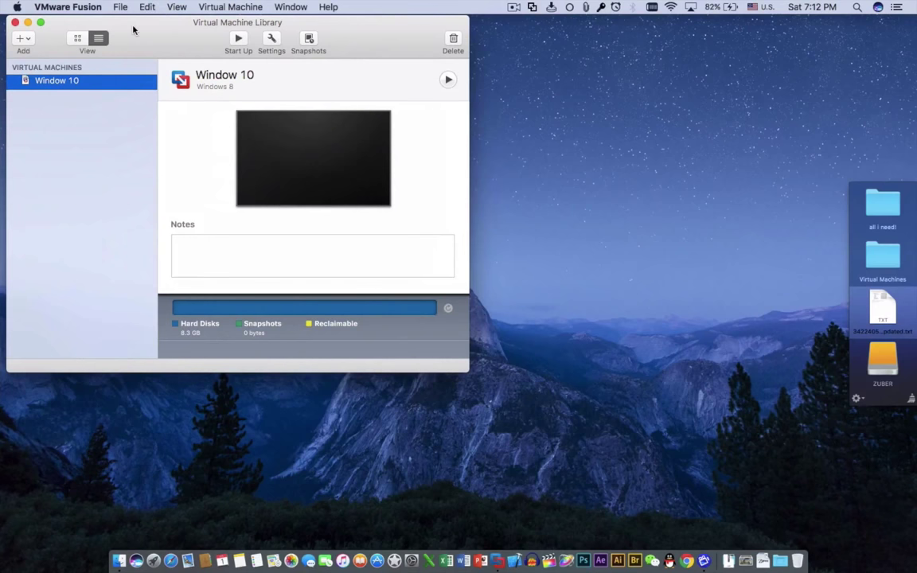
pyautogui.moveTo(133, 29); pyautogui.dragTo(133, 28)
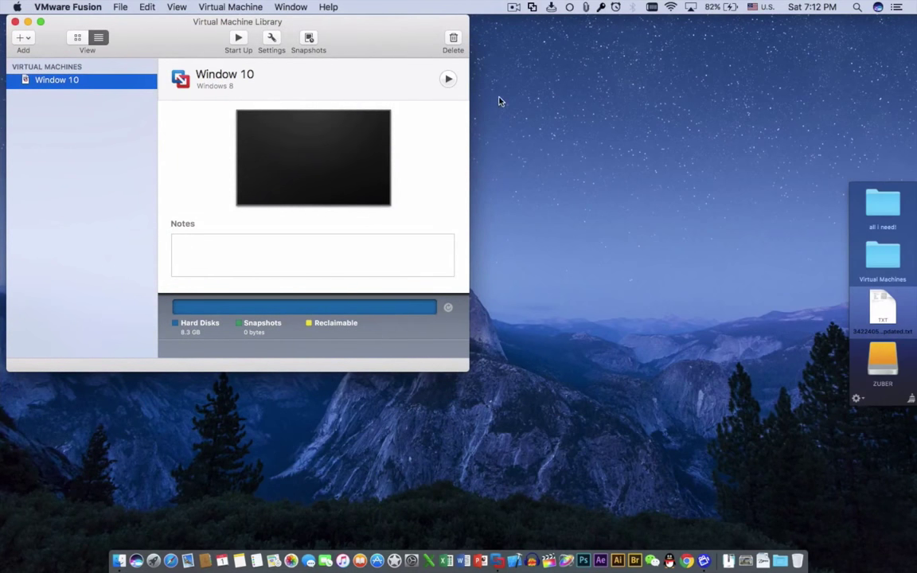
pyautogui.rightClick(171, 24)
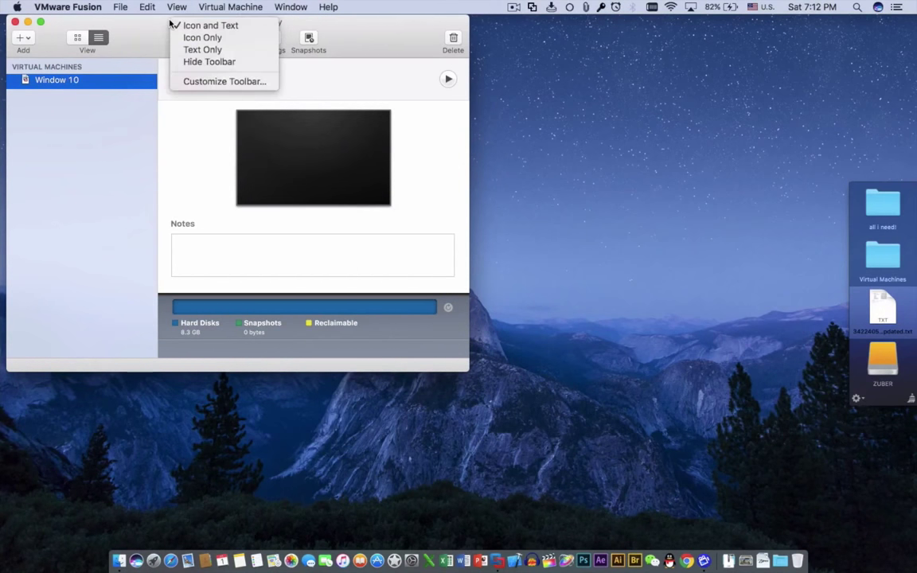
pyautogui.click(170, 24)
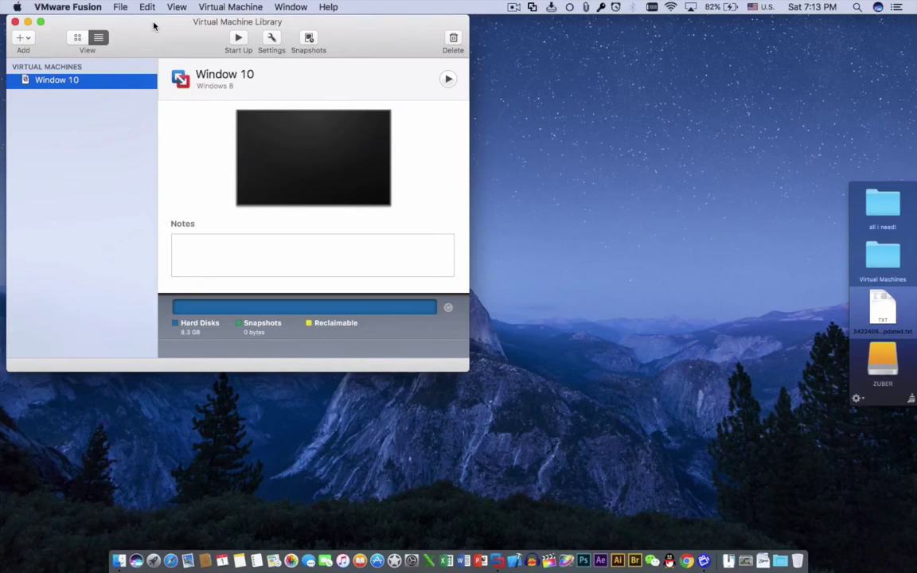
# Step: Start the Window 10 virtual machine and go past the lock screen to the desktop
pyautogui.click(328, 159)
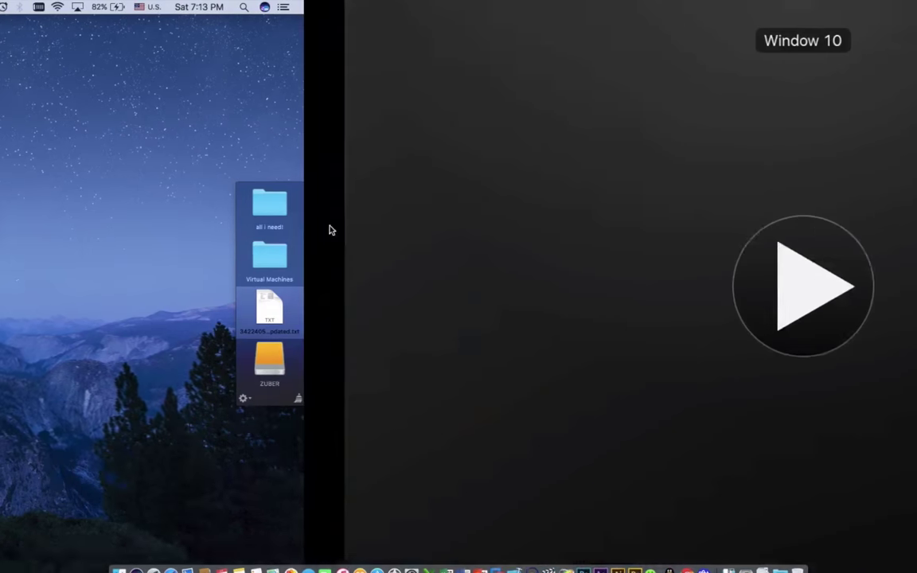
pyautogui.click(468, 318)
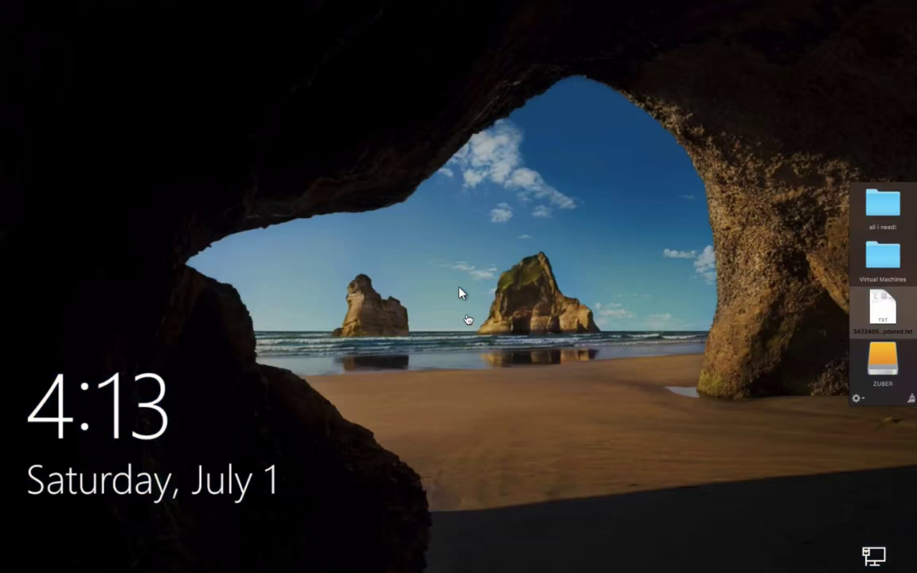
pyautogui.click(467, 317)
pyautogui.press('Return')
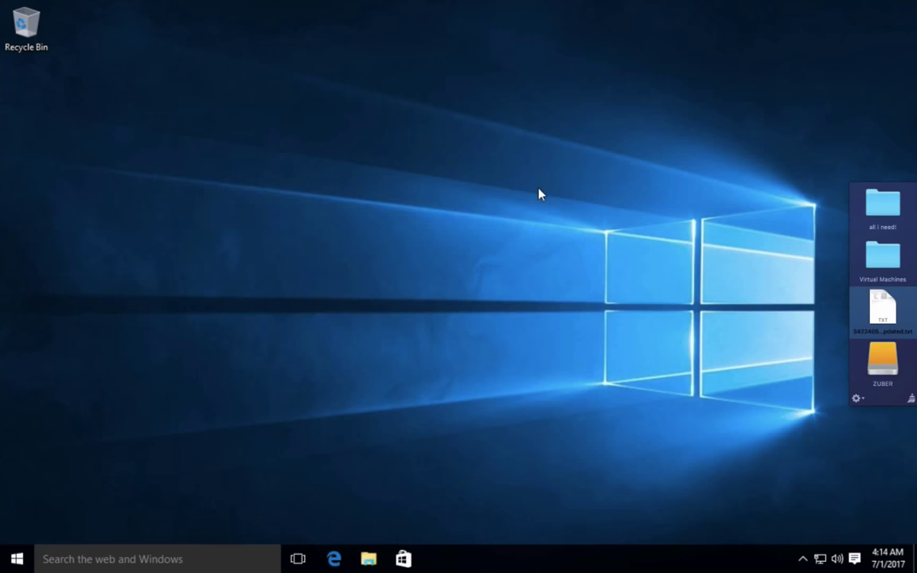
# Step: Check the Windows edition and activation status on the Control Panel's System page, and close it
pyautogui.click(16, 559)
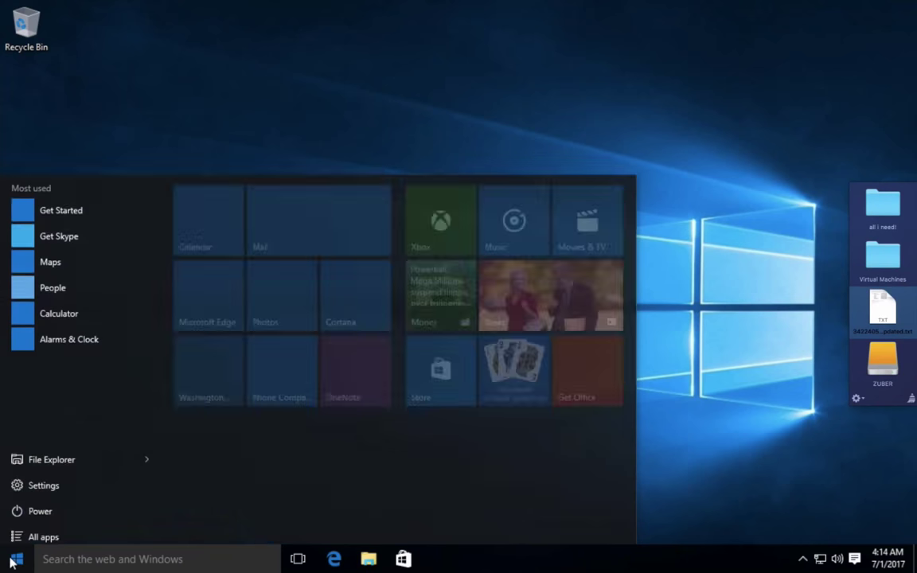
pyautogui.click(62, 558)
pyautogui.write('contr')
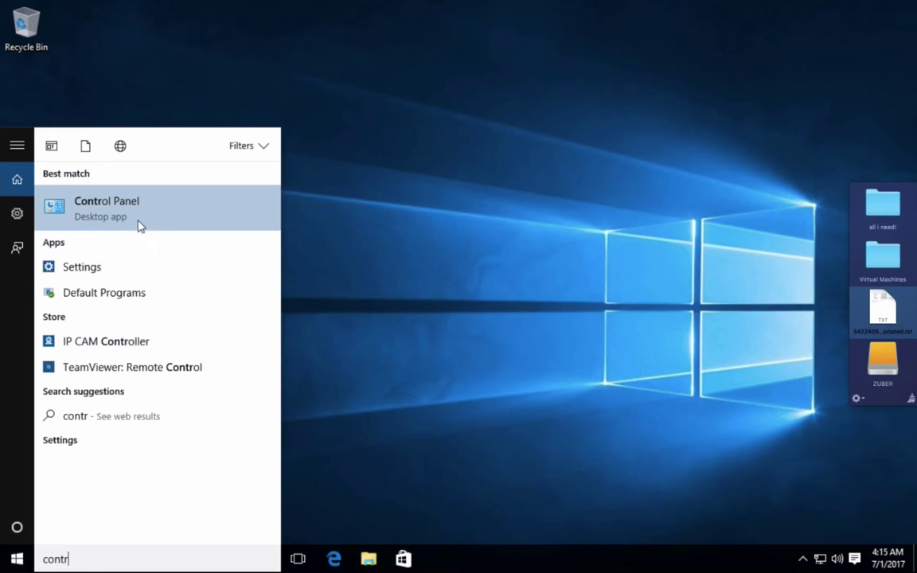
pyautogui.click(114, 222)
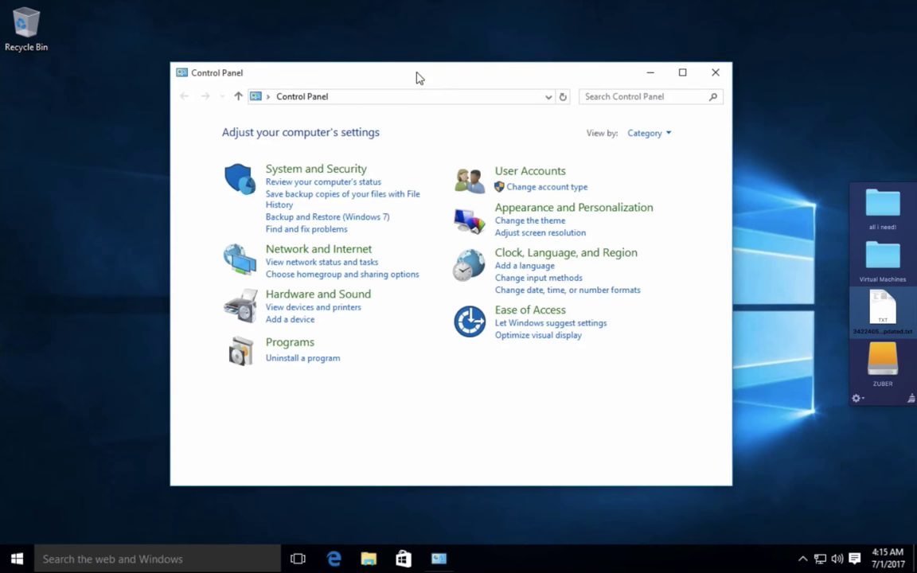
pyautogui.click(334, 174)
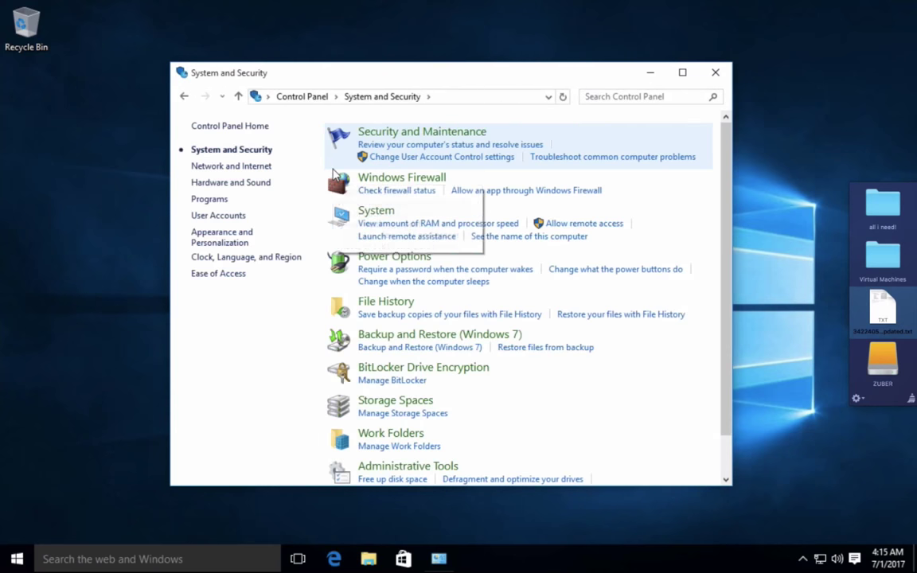
pyautogui.click(369, 211)
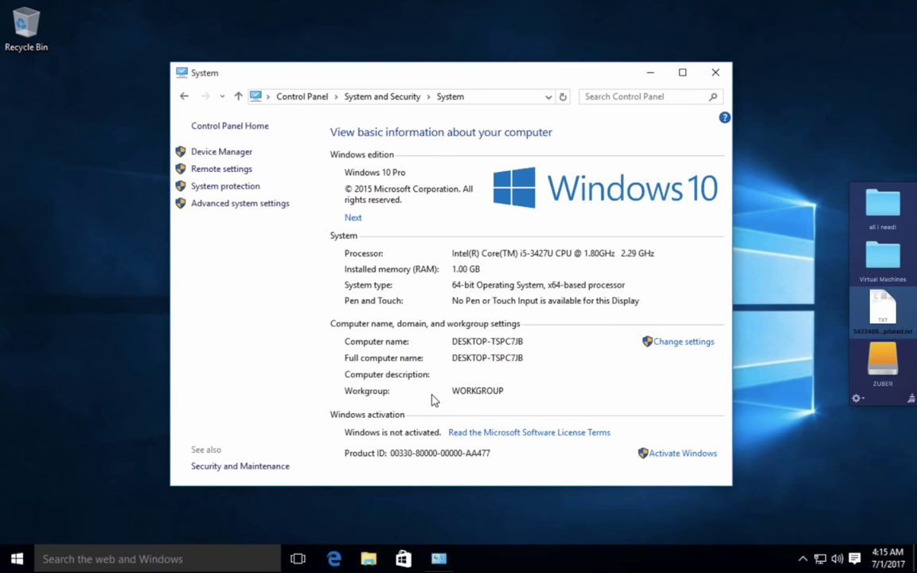
pyautogui.click(715, 73)
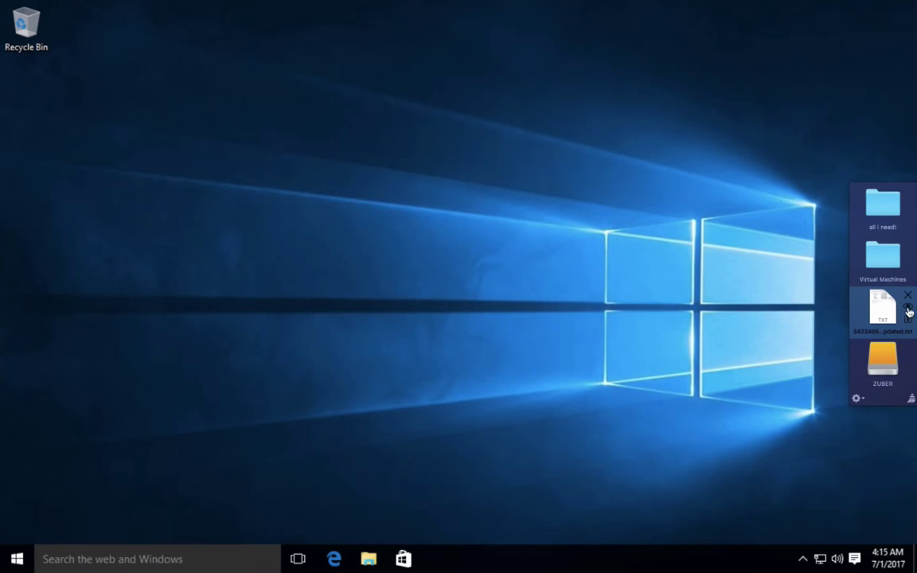
# Step: Preview the activation text file's product keys and commands, and try to copy the file onto the virtual machine's desktop
pyautogui.click(908, 306)
pyautogui.scroll(1, 344, 76)
pyautogui.scroll(-1, 344, 77)
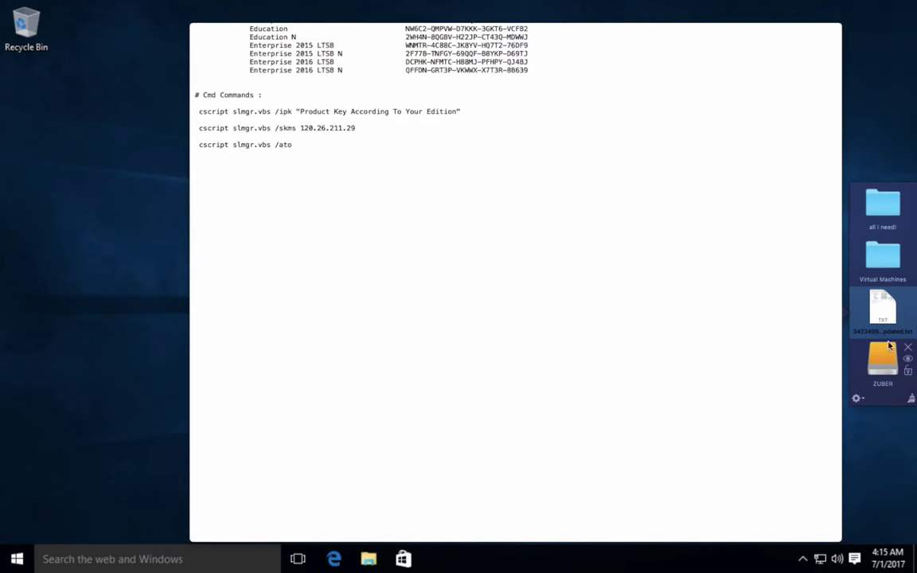
pyautogui.press('Escape')
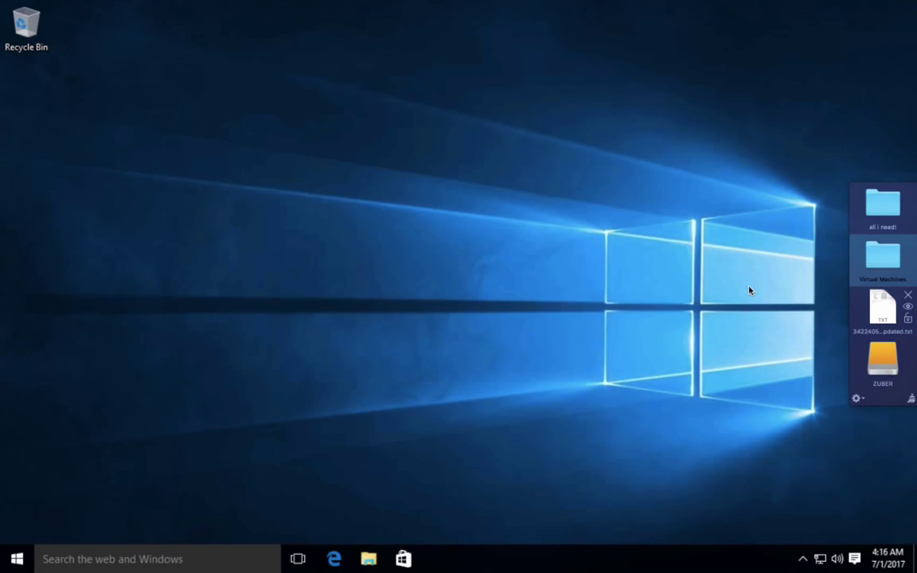
pyautogui.moveTo(886, 318); pyautogui.dragTo(748, 311)
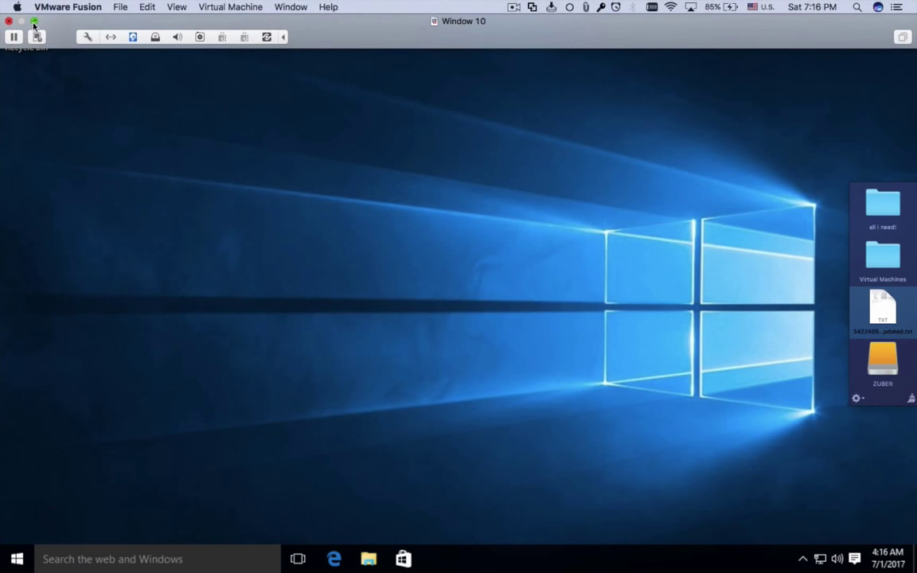
# Step: Take the Window 10 virtual machine out of full screen and arrange its window so the file shelf stays accessible
pyautogui.click(37, 35)
pyautogui.click(199, 95)
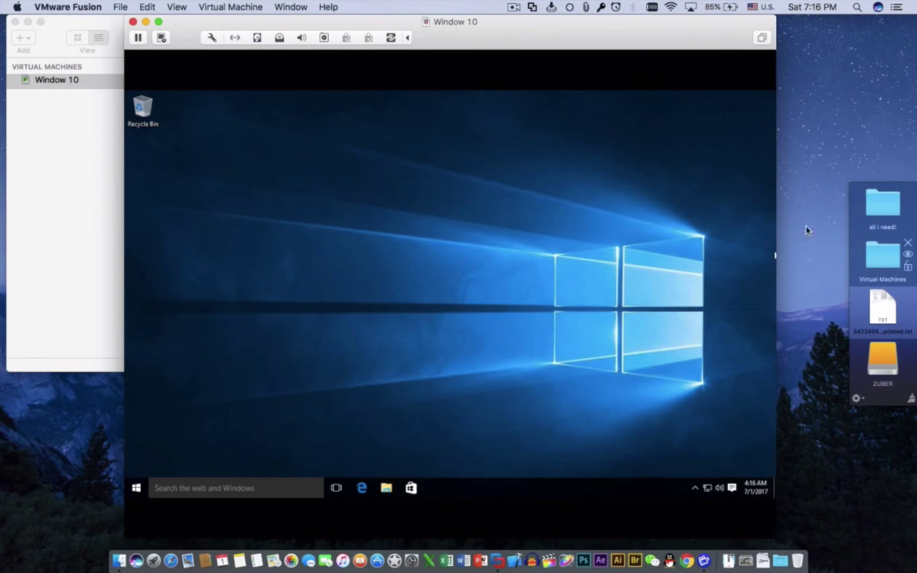
pyautogui.press('ctrl+super')
pyautogui.moveTo(463, 39); pyautogui.dragTo(419, 39)
pyautogui.click(535, 298)
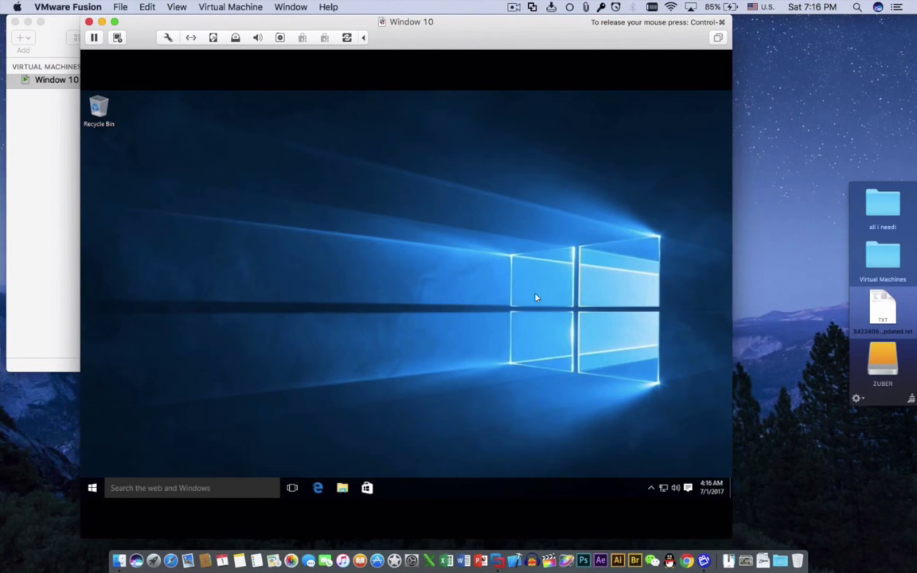
pyautogui.press('ctrl+super')
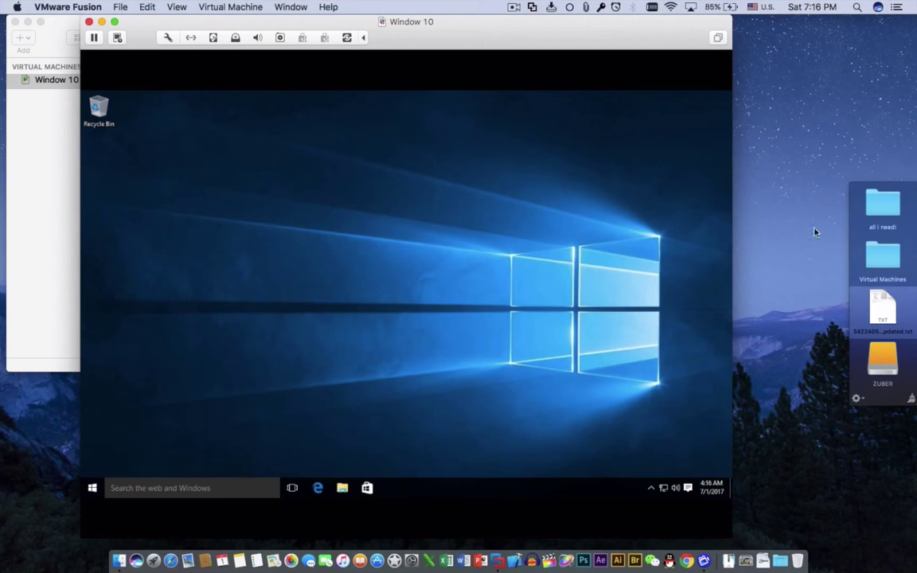
pyautogui.moveTo(881, 256)
pyautogui.click(528, 189)
pyautogui.press('ctrl+super')
pyautogui.click(116, 22)
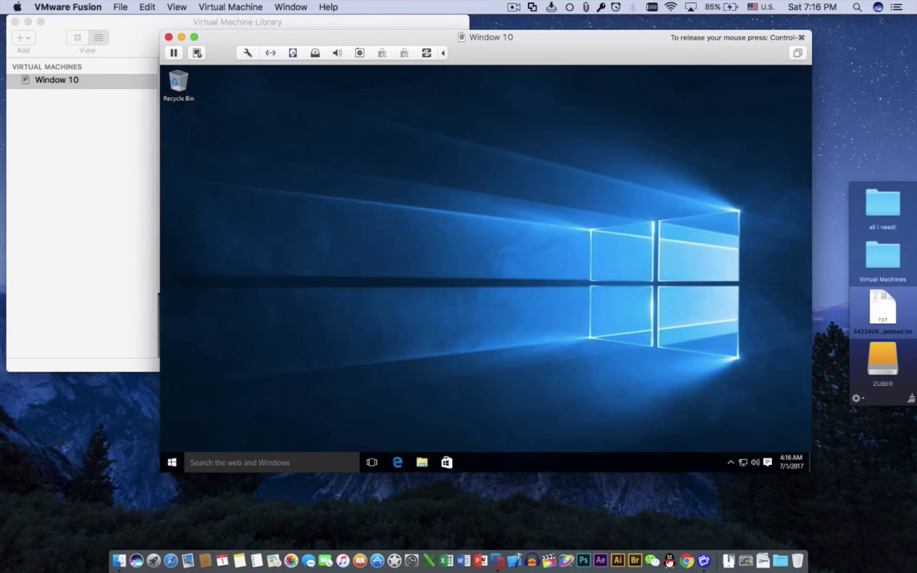
# Step: Try to copy the activation text file from the Mac file shelf into the windowed virtual machine
pyautogui.moveTo(883, 302)
pyautogui.moveTo(883, 303); pyautogui.dragTo(716, 247)
pyautogui.moveTo(910, 293)
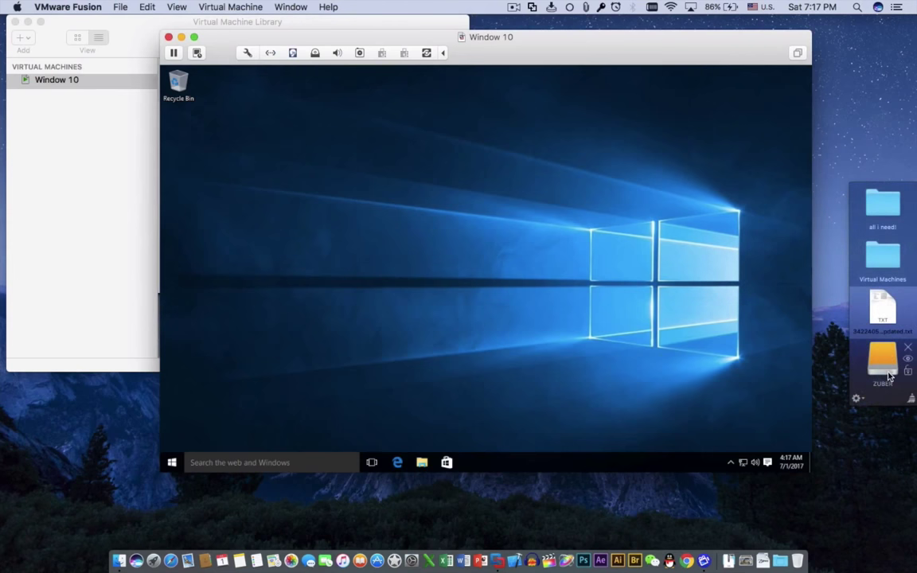
# Step: Try to copy the Windows 10 activation text file from the codes folder inside "all i need!" onto the virtual machine's desktop
pyautogui.moveTo(884, 256)
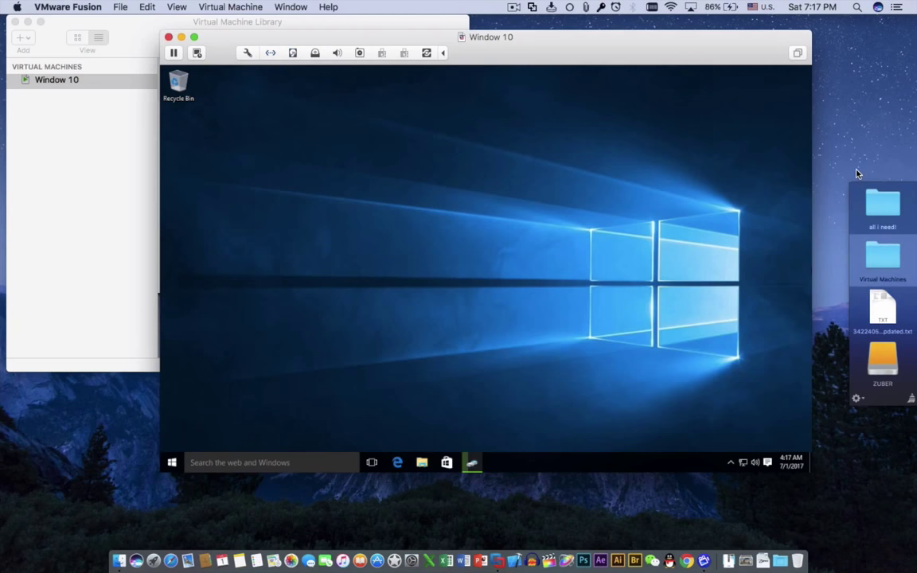
pyautogui.moveTo(879, 209)
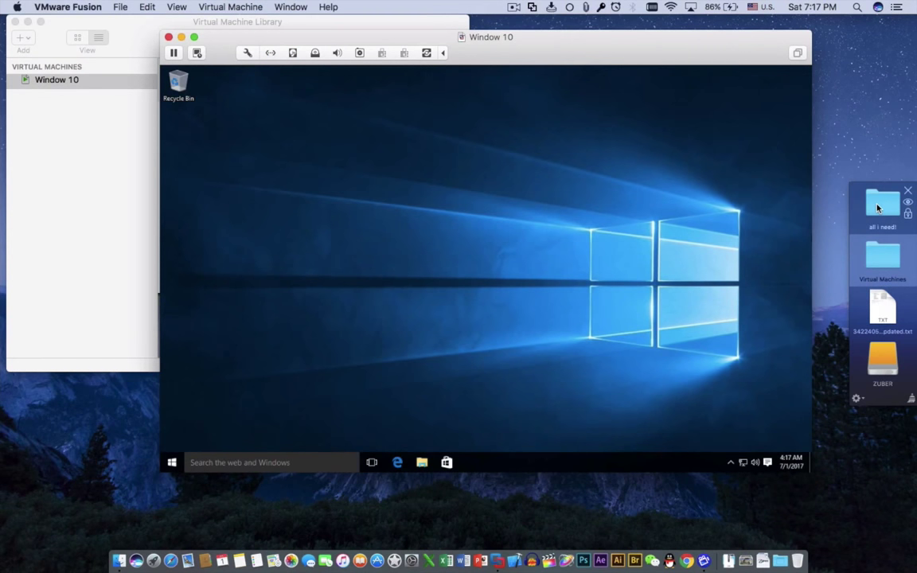
pyautogui.doubleClick(878, 209)
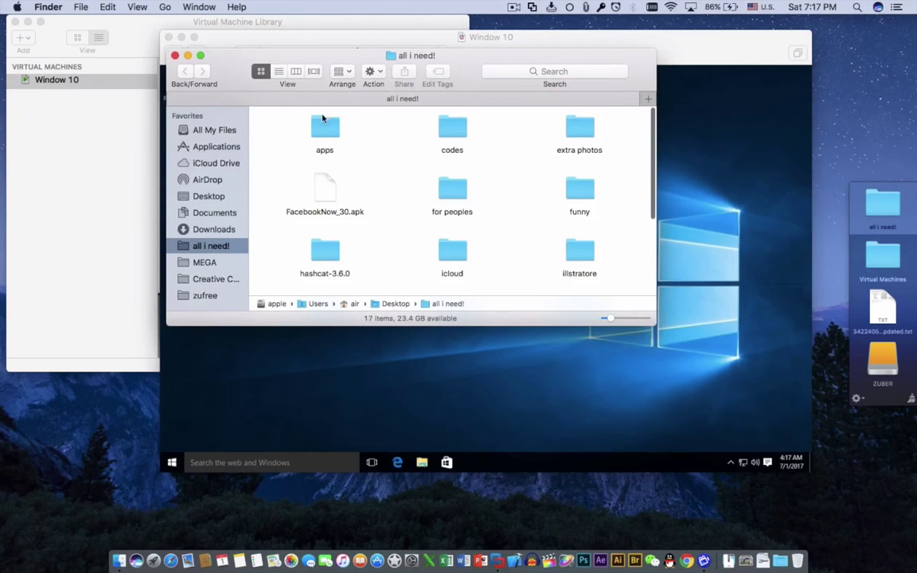
pyautogui.doubleClick(451, 136)
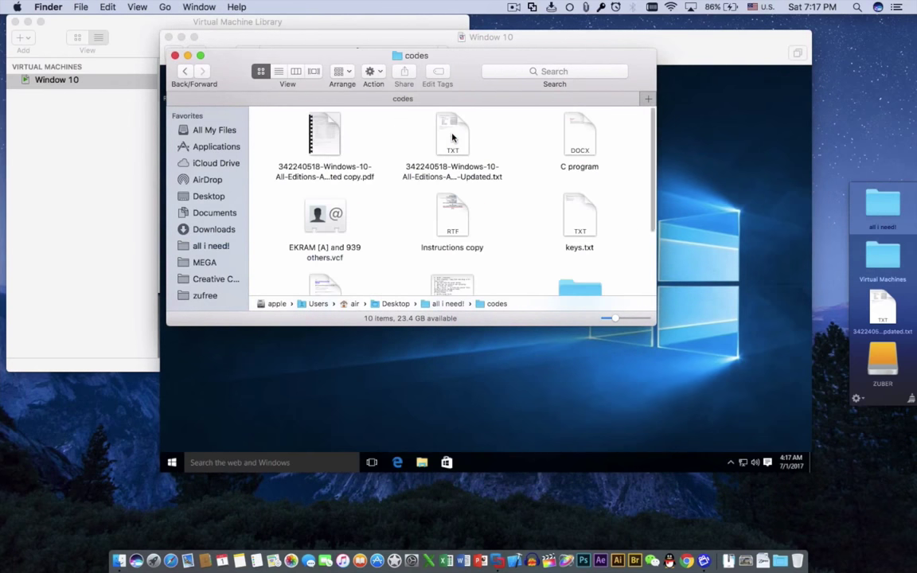
pyautogui.click(456, 133)
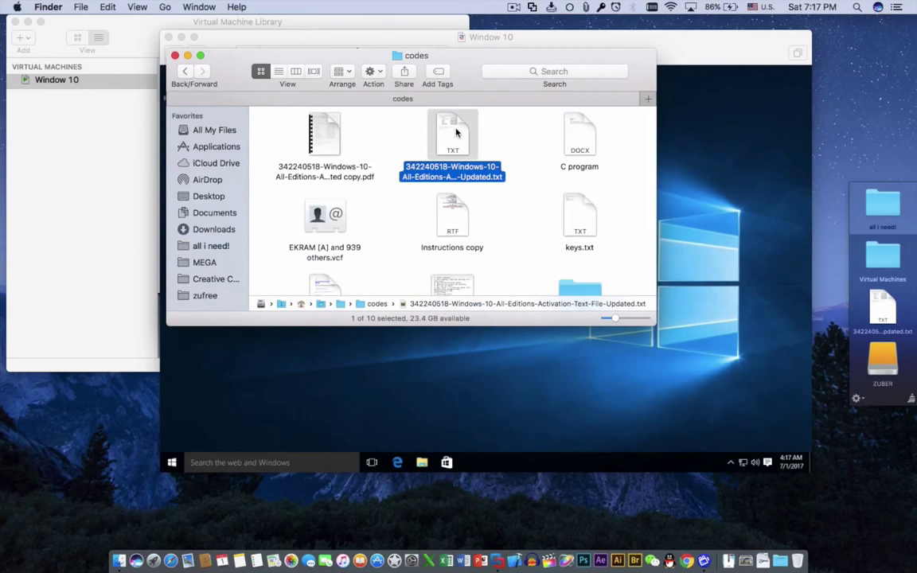
pyautogui.moveTo(452, 130); pyautogui.dragTo(882, 294)
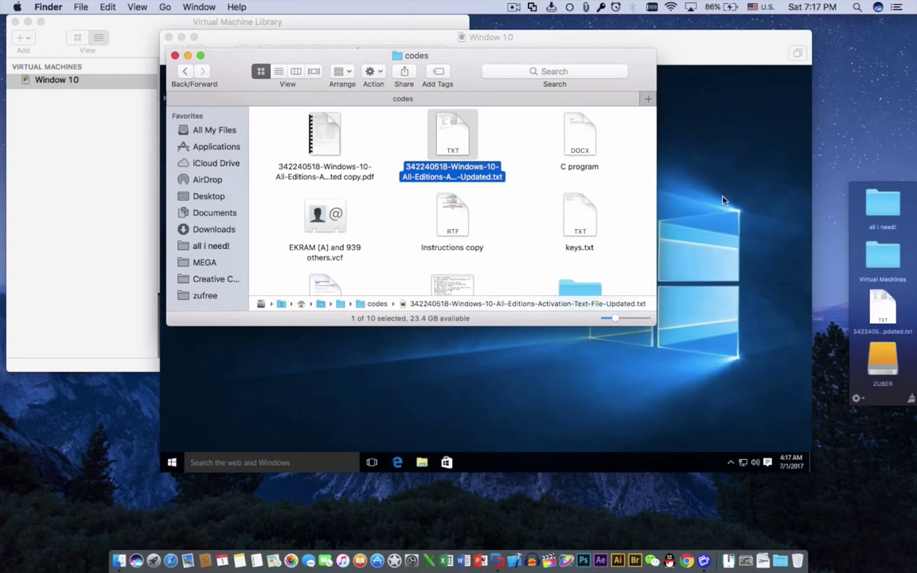
pyautogui.moveTo(656, 63); pyautogui.dragTo(897, 73)
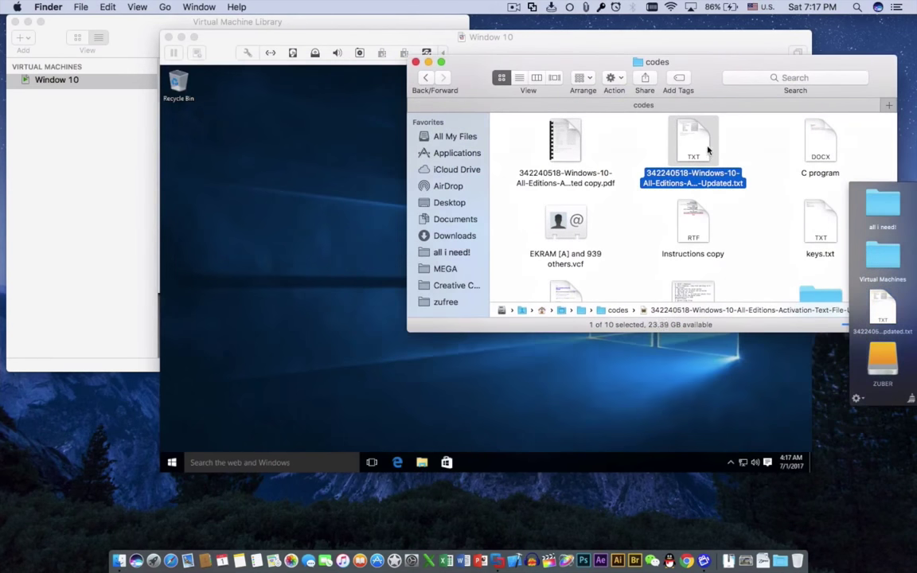
pyautogui.moveTo(691, 142); pyautogui.dragTo(317, 149)
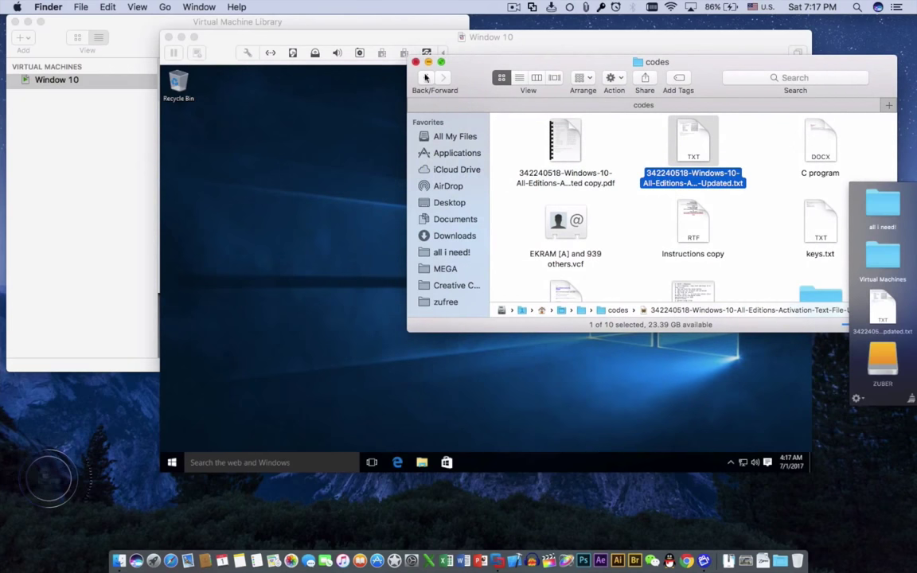
pyautogui.click(383, 112)
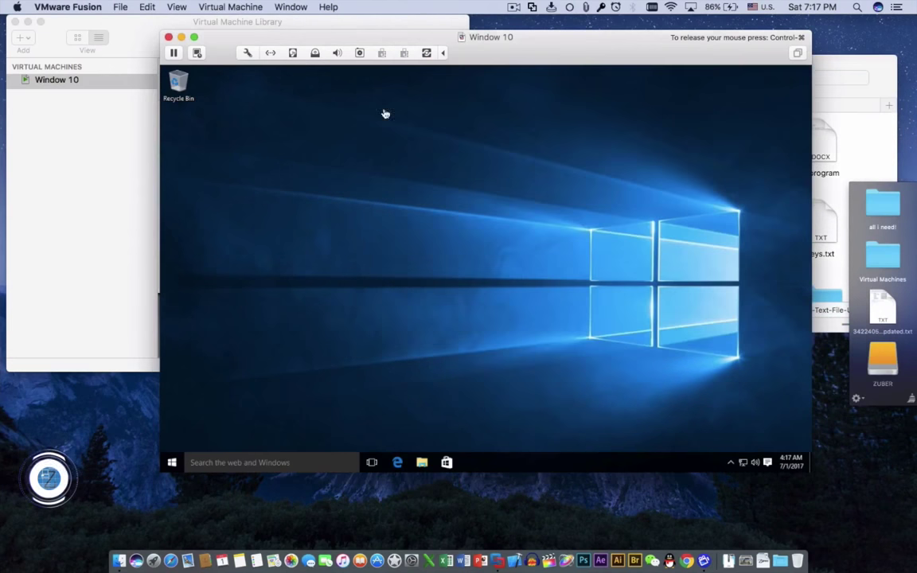
# Step: Return the Window 10 virtual machine to full screen and connect the VMware Tools installer CD to it
pyautogui.click(194, 37)
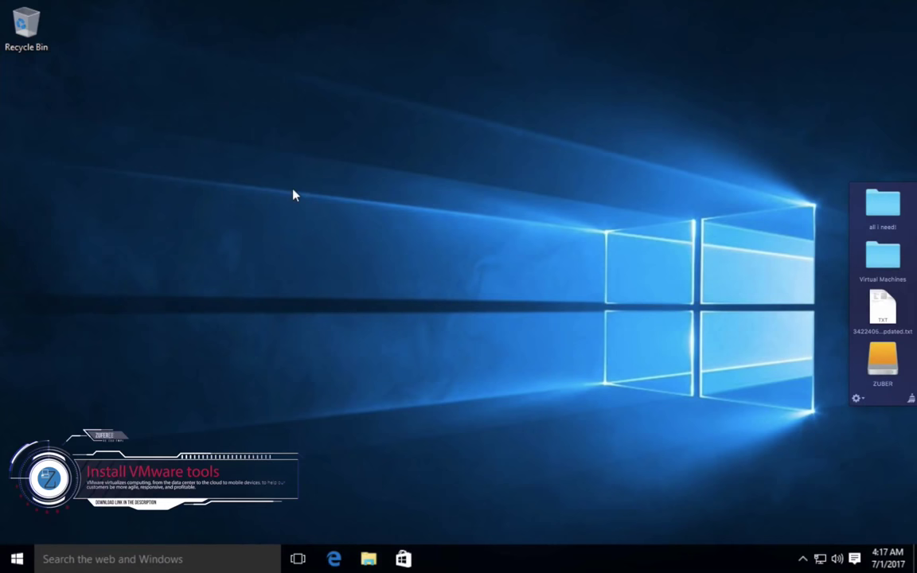
pyautogui.click(228, 6)
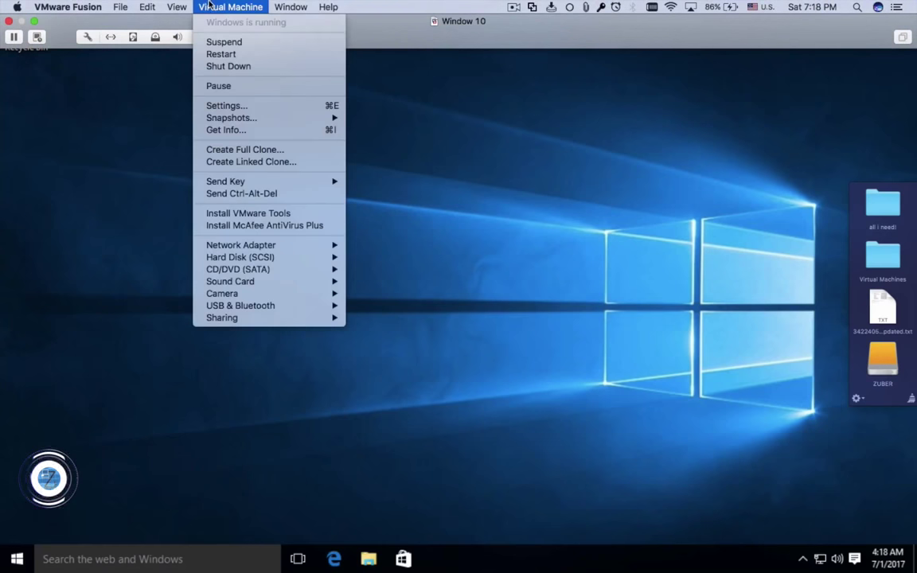
pyautogui.click(265, 214)
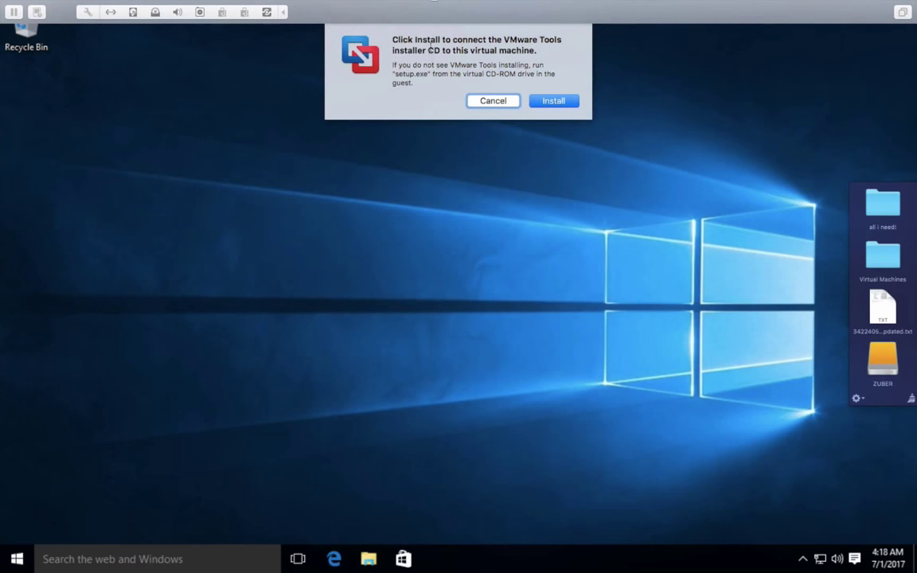
pyautogui.click(560, 105)
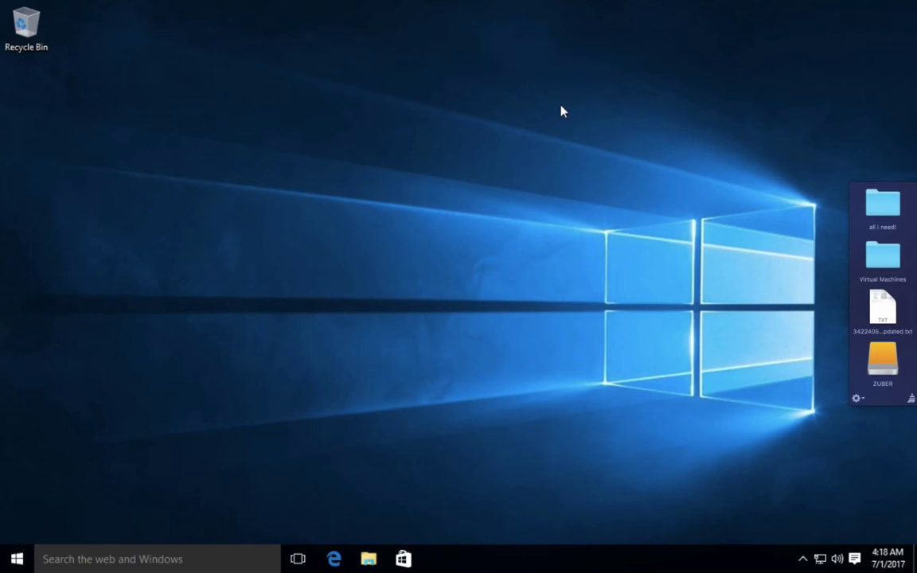
pyautogui.click(230, 6)
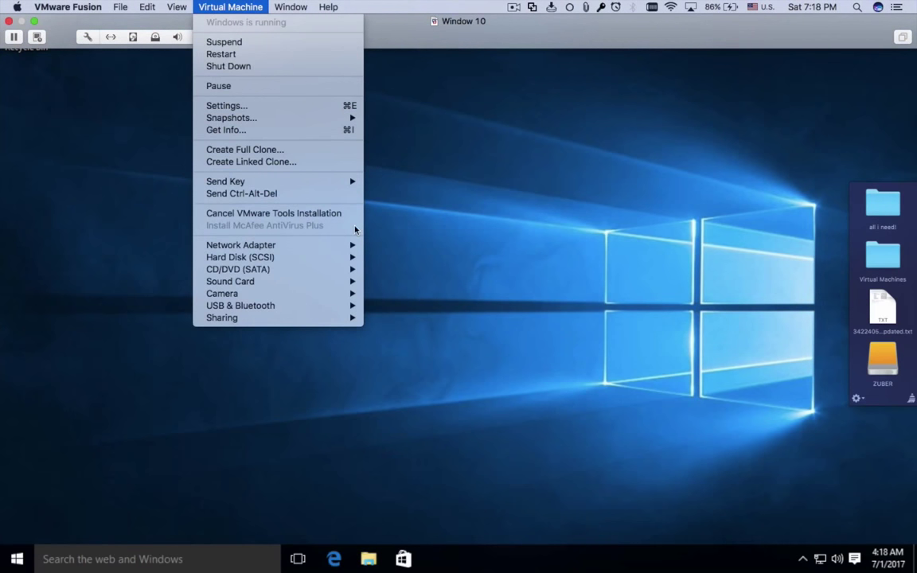
pyautogui.click(447, 219)
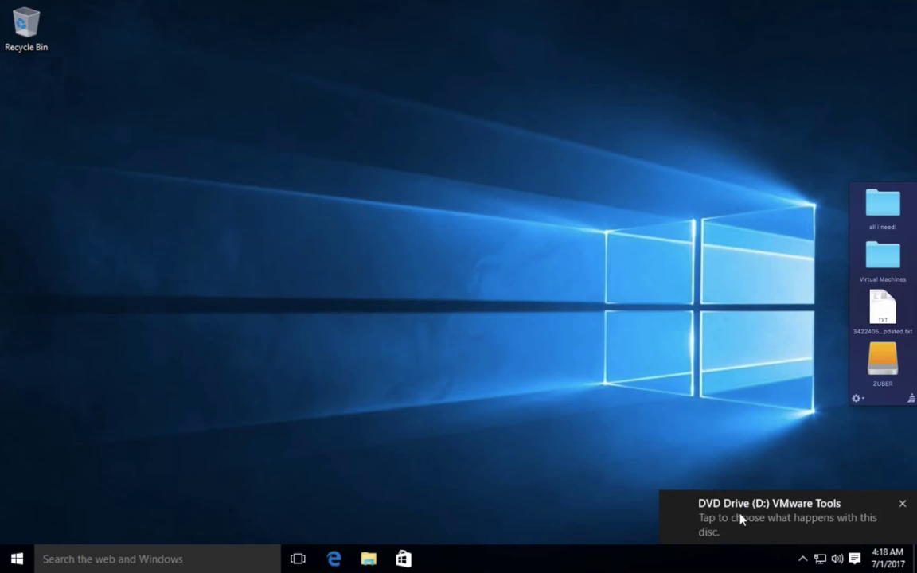
# Step: Run setup64.exe from the VMware Tools disc and allow it to make changes to the PC
pyautogui.click(769, 519)
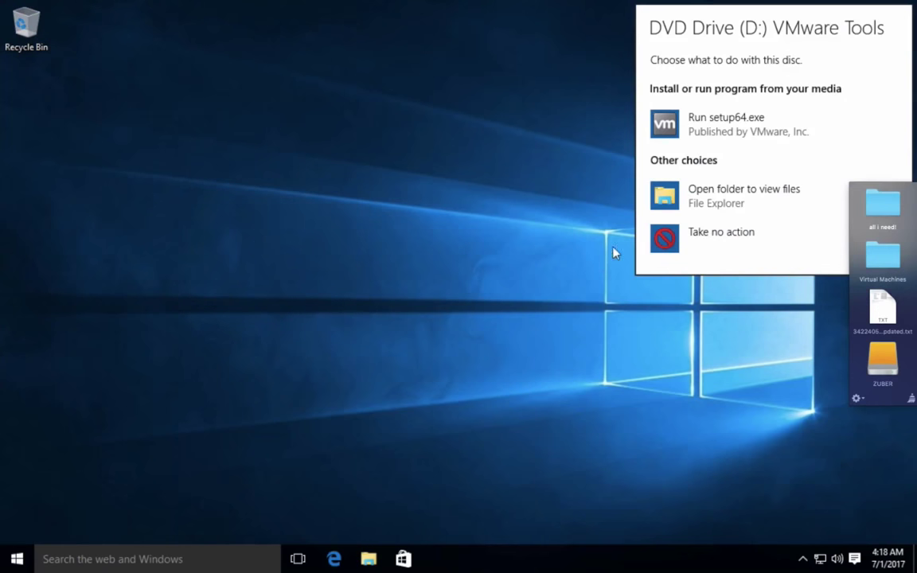
pyautogui.click(710, 133)
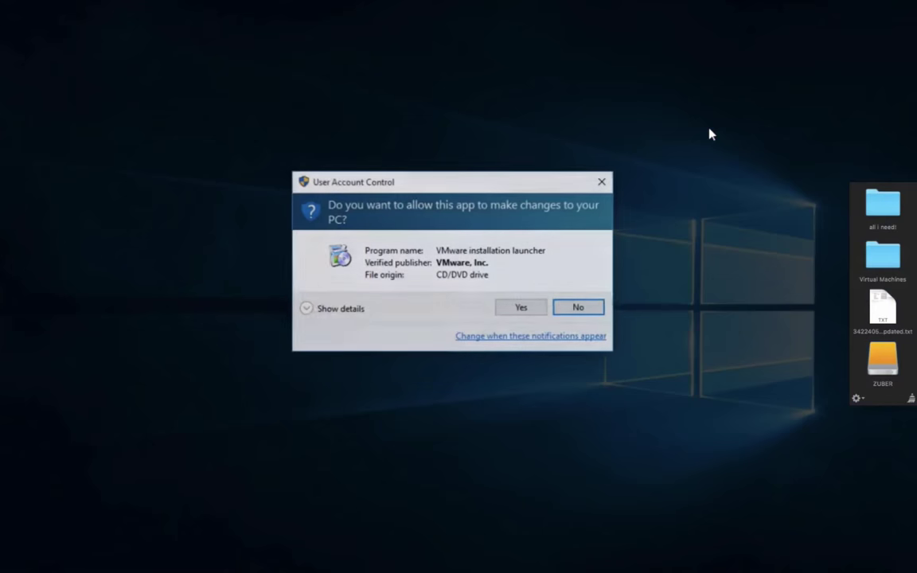
pyautogui.click(527, 313)
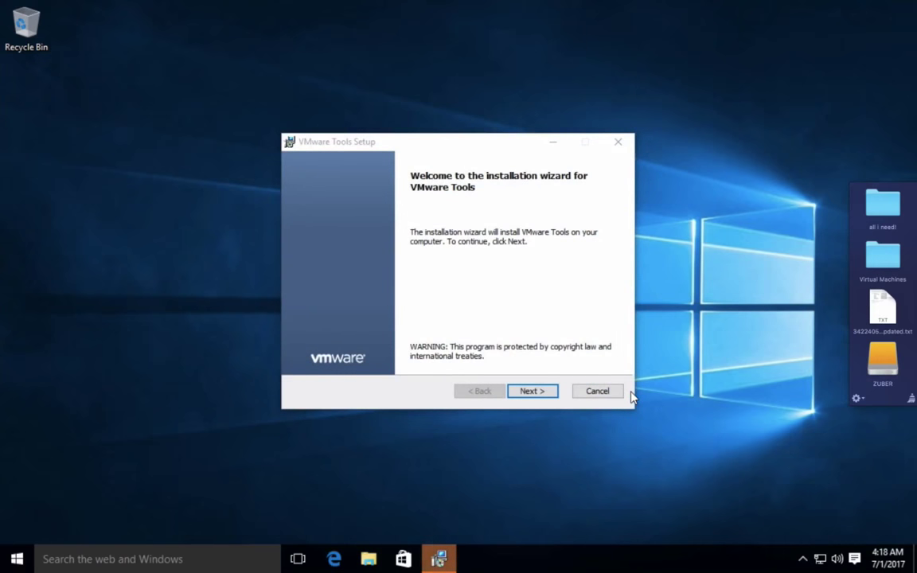
# Step: Install VMware Tools with the Typical setup type, and restart the virtual machine
pyautogui.click(530, 392)
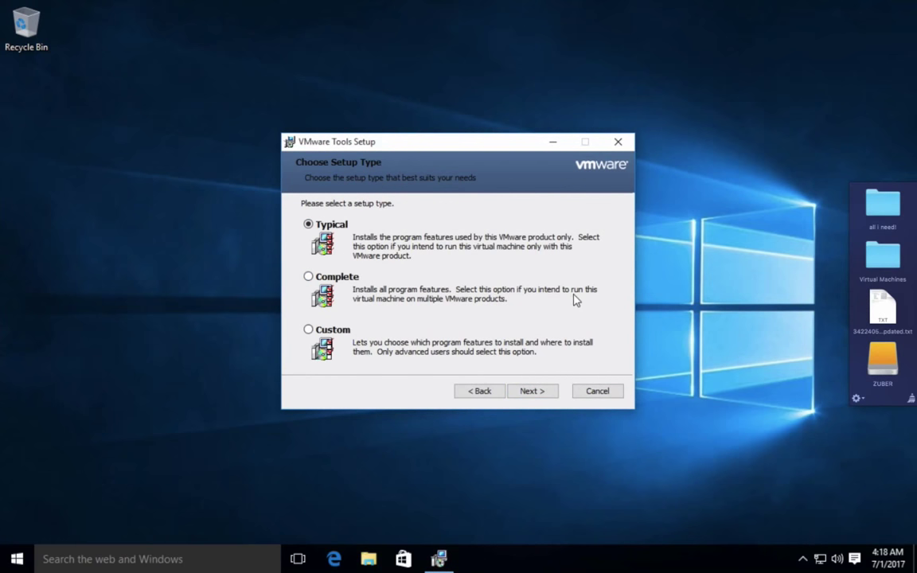
pyautogui.click(528, 390)
pyautogui.click(529, 391)
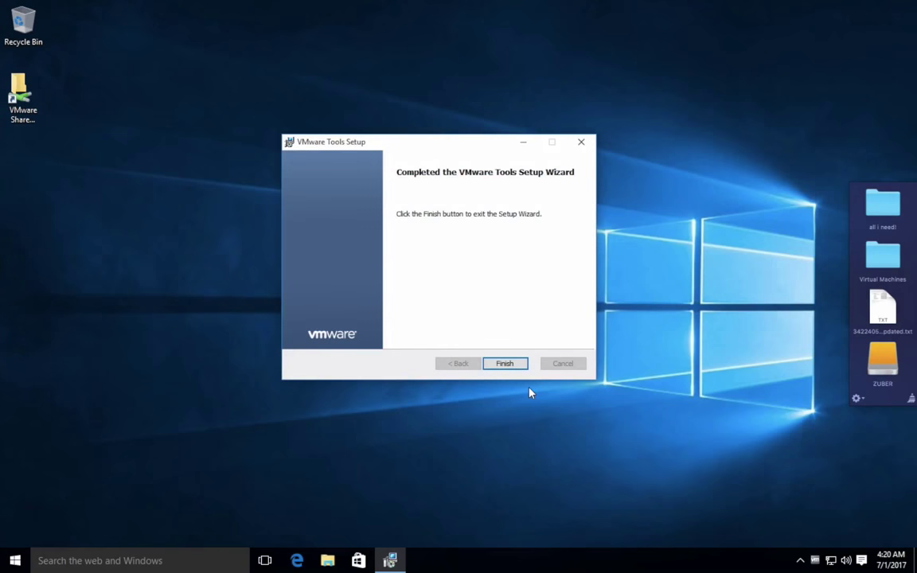
pyautogui.click(505, 363)
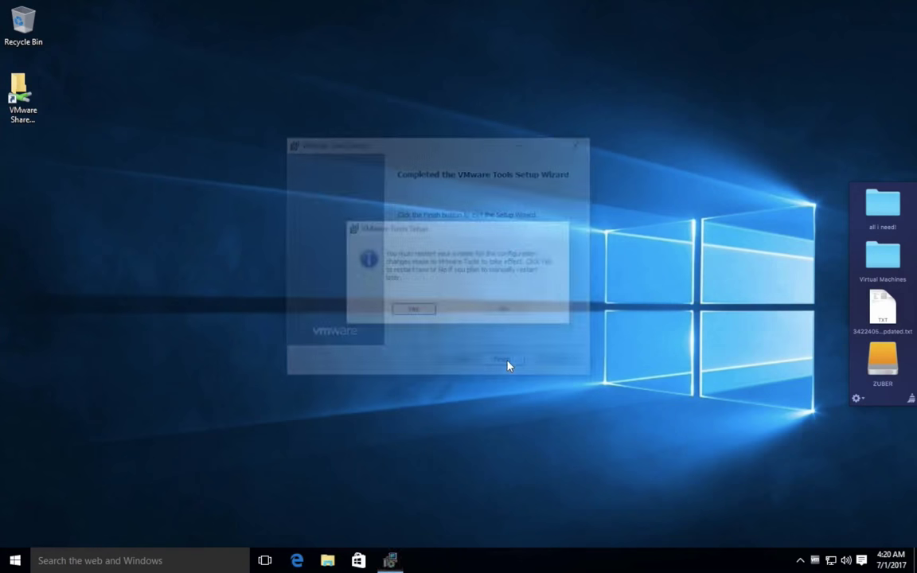
pyautogui.click(406, 312)
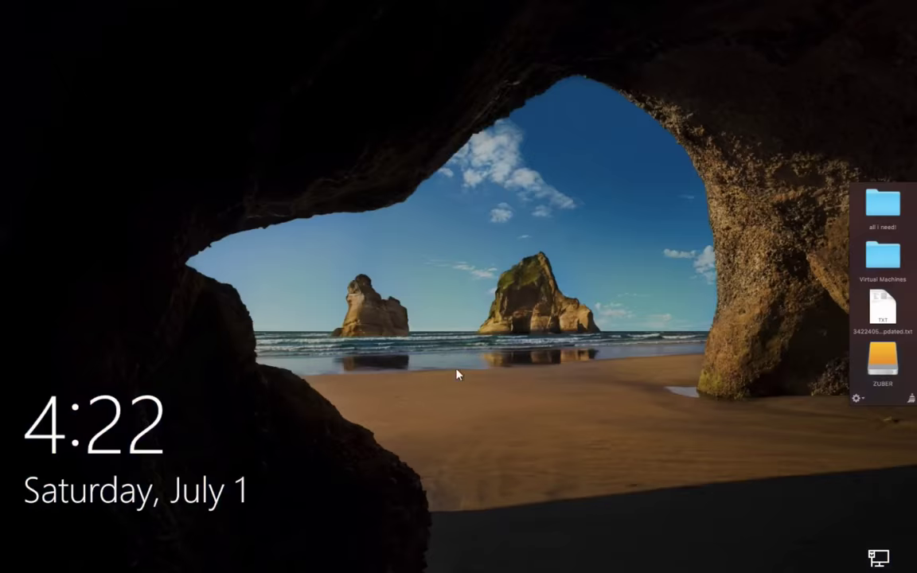
# Step: Sign in to Windows with the account password, and log off and back on to apply the VMware Tools sharing settings
pyautogui.click(456, 374)
pyautogui.press('Return')
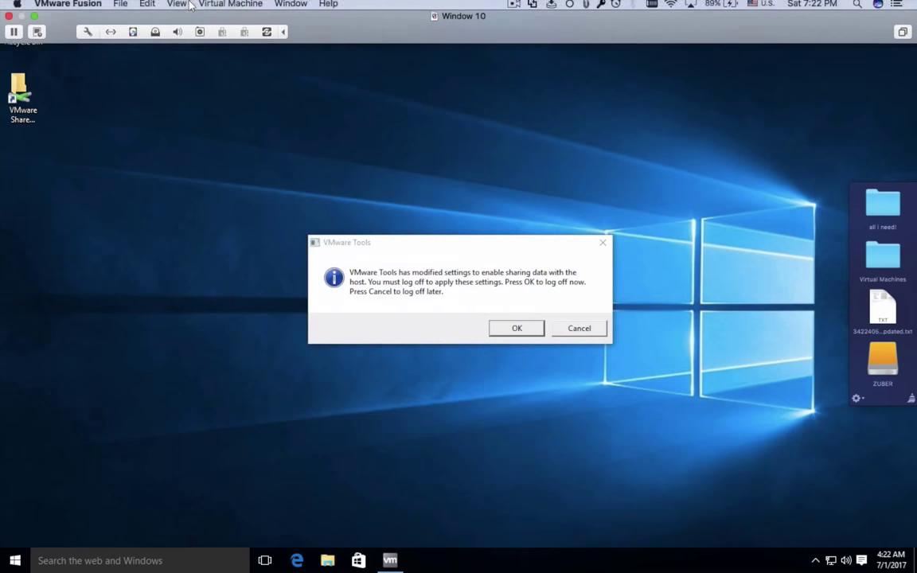
pyautogui.moveTo(397, 240); pyautogui.dragTo(392, 235)
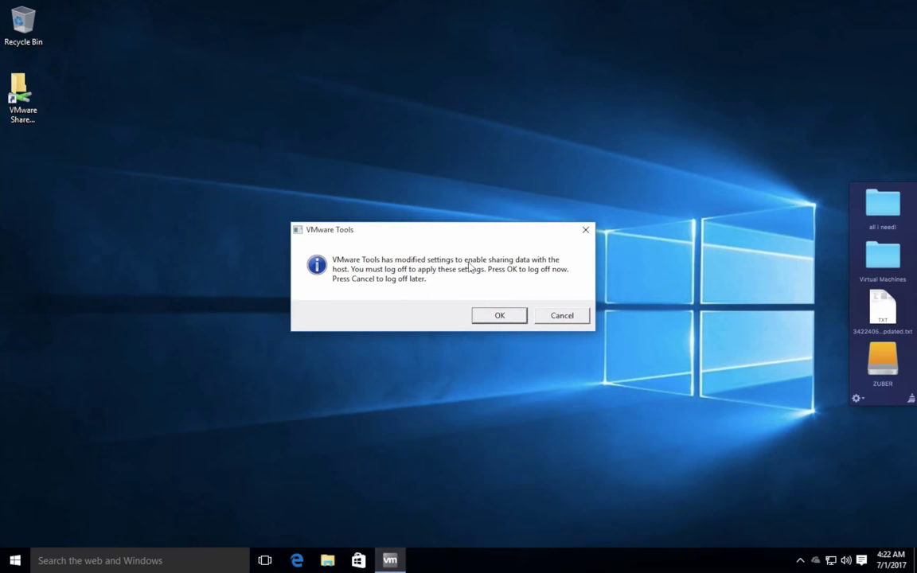
pyautogui.click(498, 315)
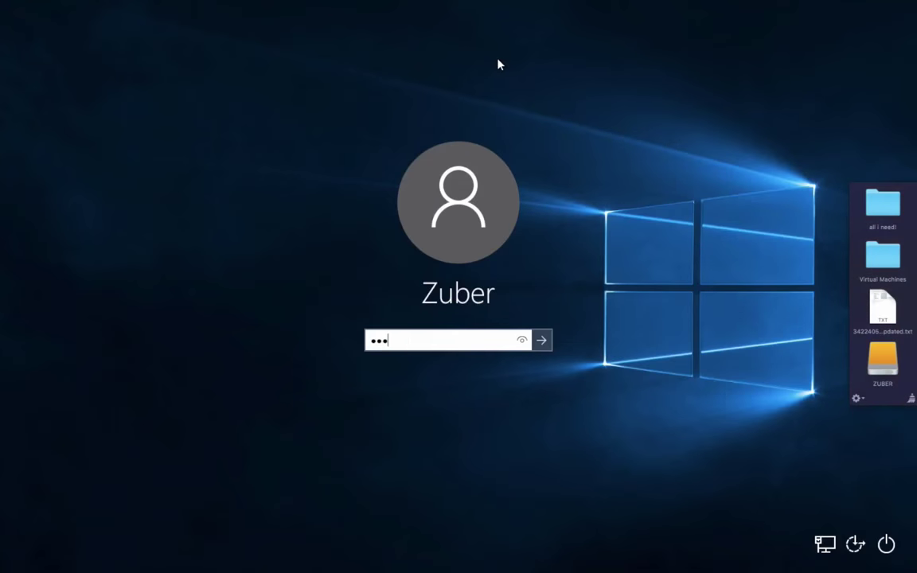
pyautogui.press('Return')
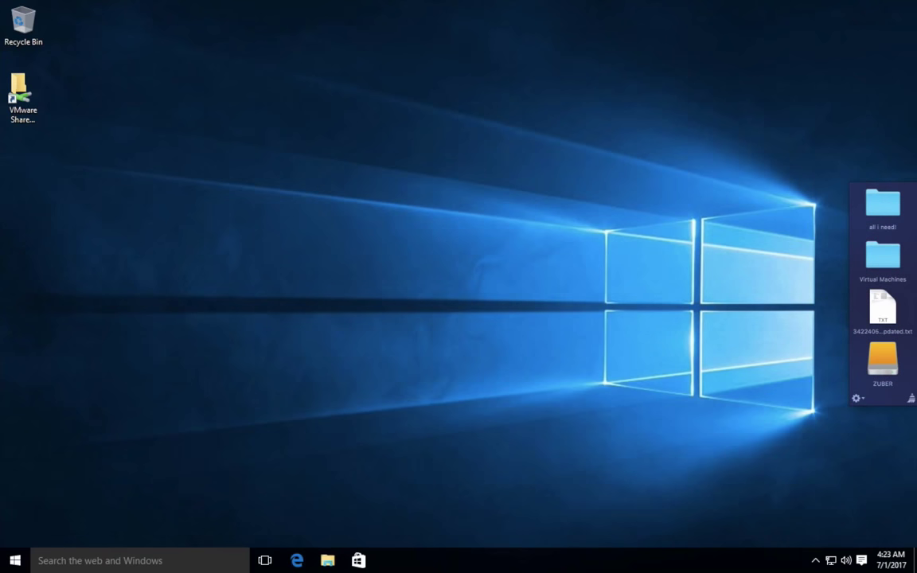
pyautogui.rightClick(358, 173)
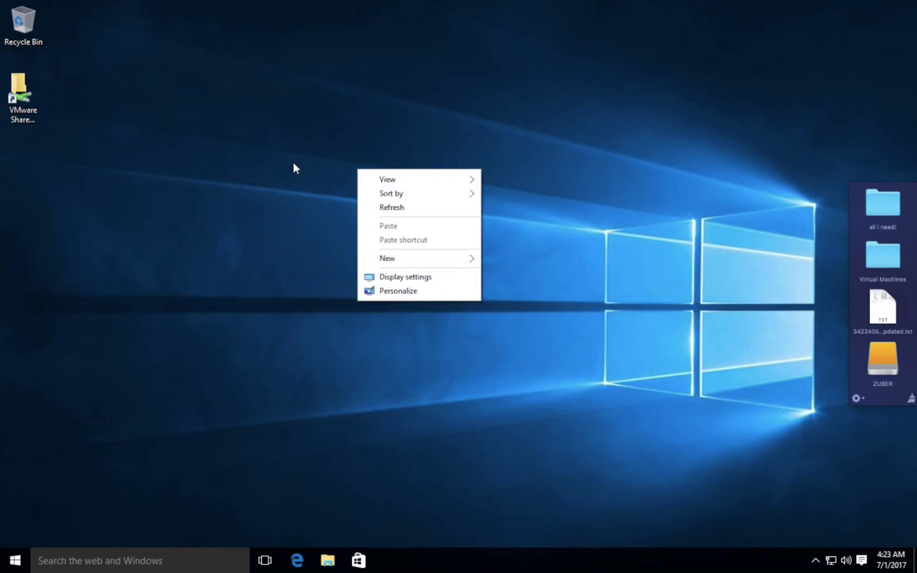
pyautogui.click(293, 168)
pyautogui.press('super')
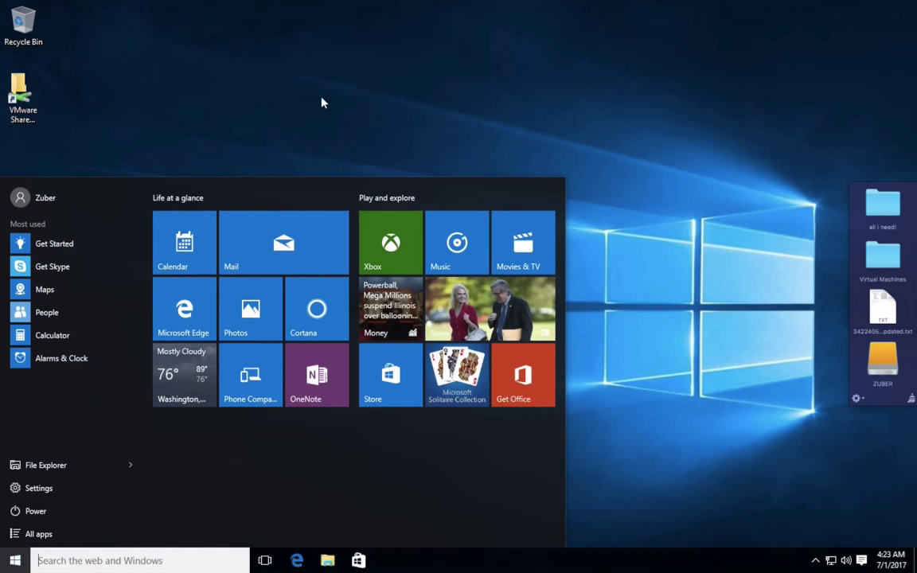
pyautogui.click(344, 109)
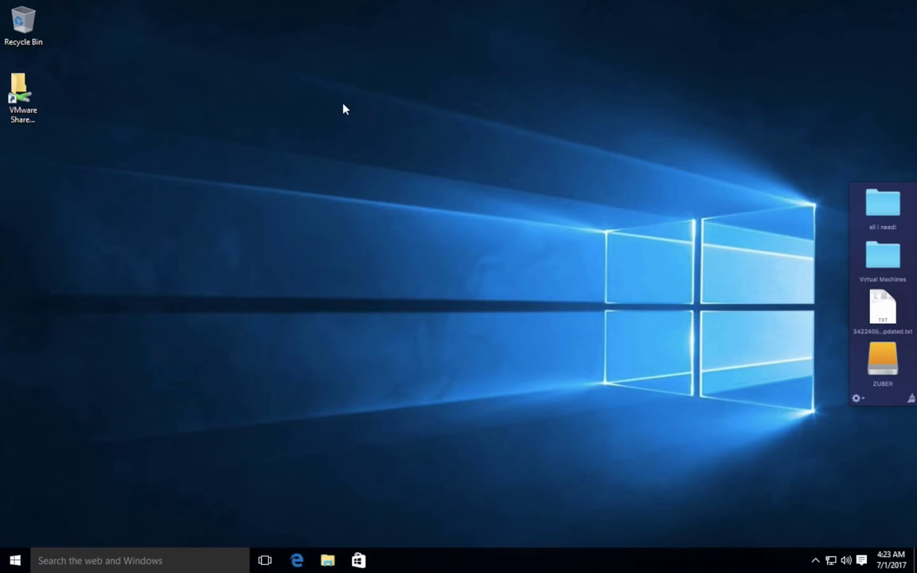
# Step: Check the screen resolution in the advanced display settings, and close the Settings window
pyautogui.rightClick(517, 183)
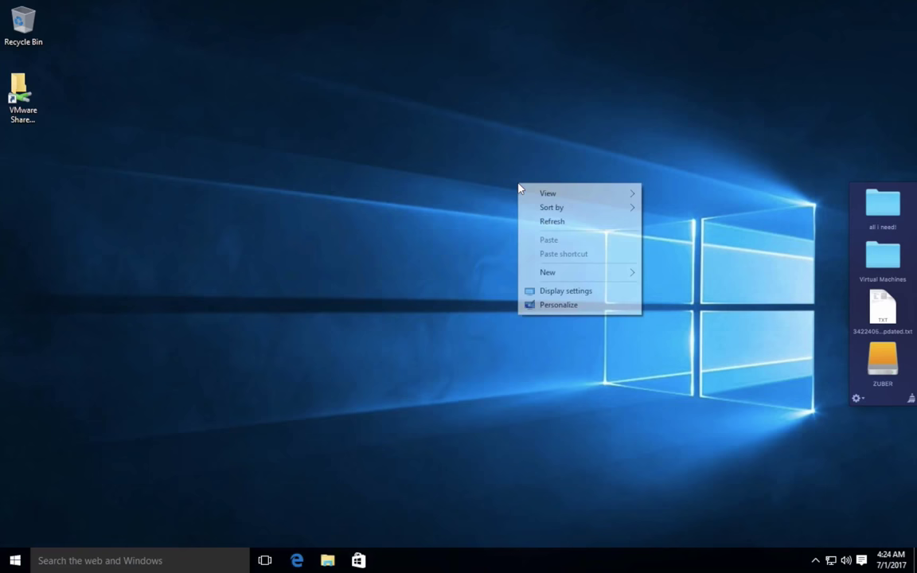
pyautogui.click(553, 291)
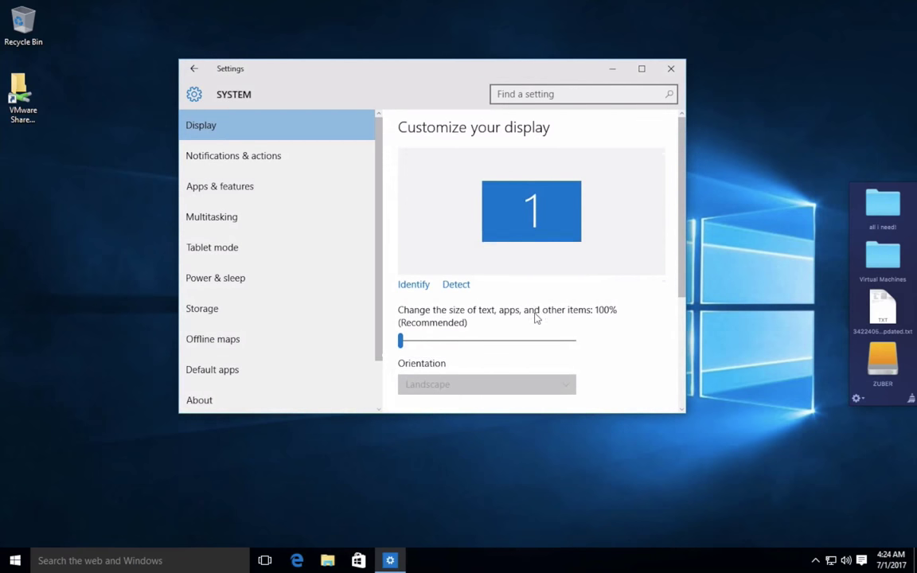
pyautogui.scroll(-3, 537, 318)
pyautogui.click(444, 371)
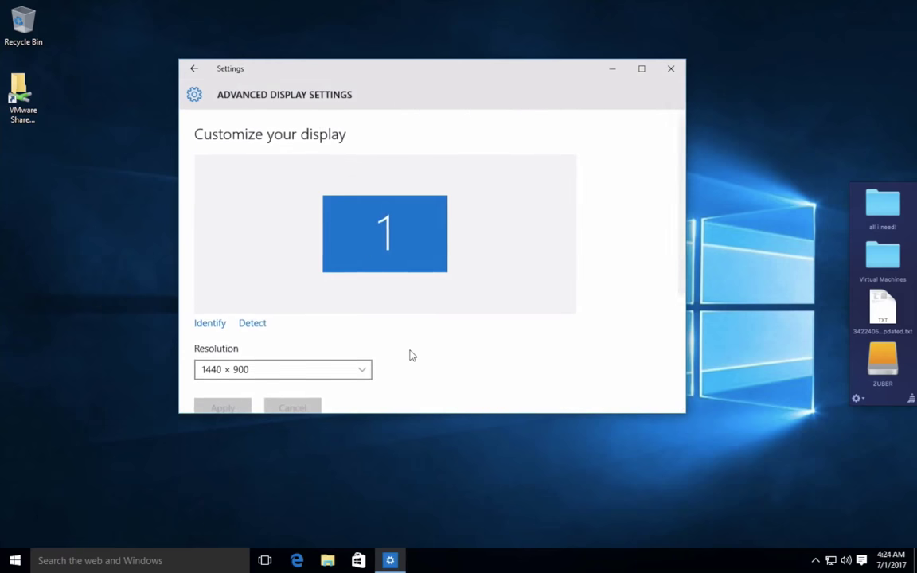
pyautogui.scroll(-4, 409, 356)
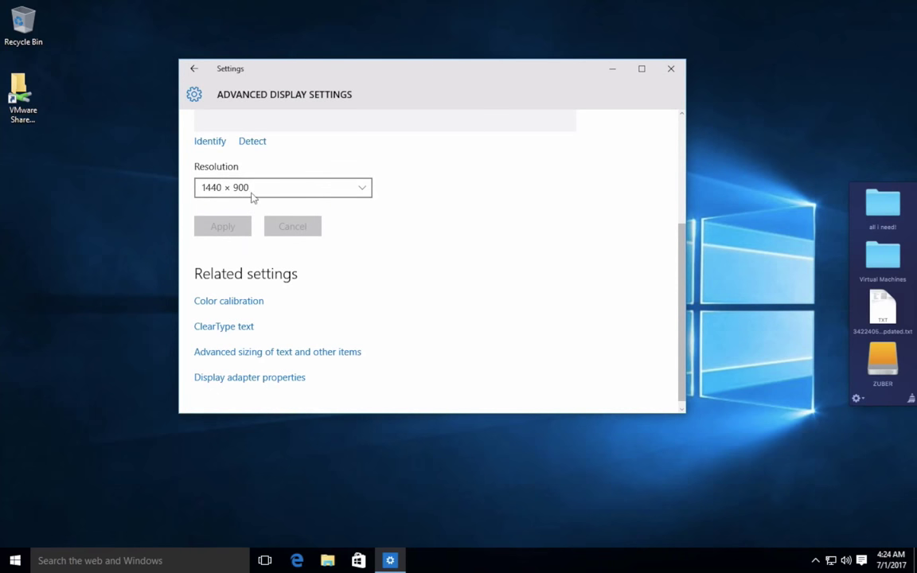
pyautogui.scroll(5, 348, 268)
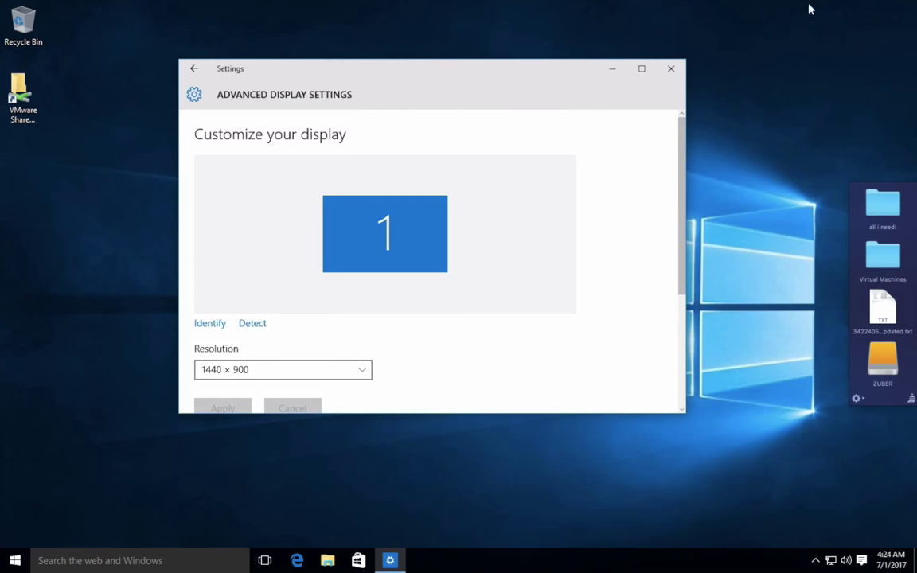
pyautogui.click(672, 71)
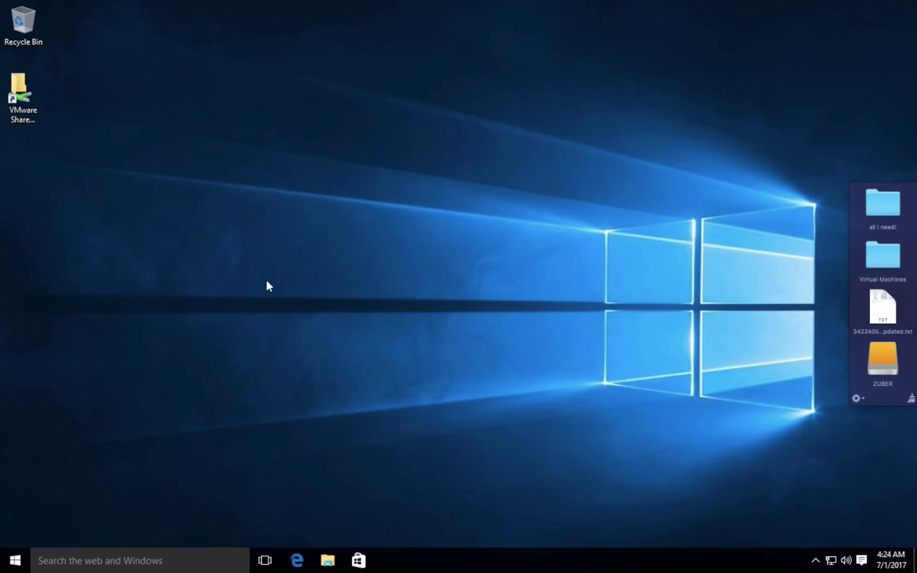
# Step: View the contents of VMware Shared Folders from the desktop shortcut, and close the folder window
pyautogui.doubleClick(20, 94)
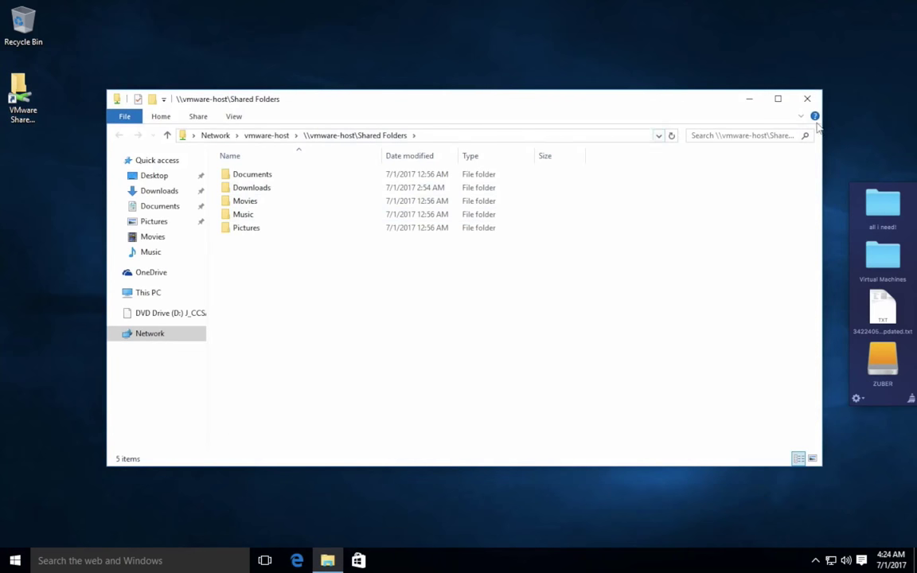
pyautogui.click(807, 99)
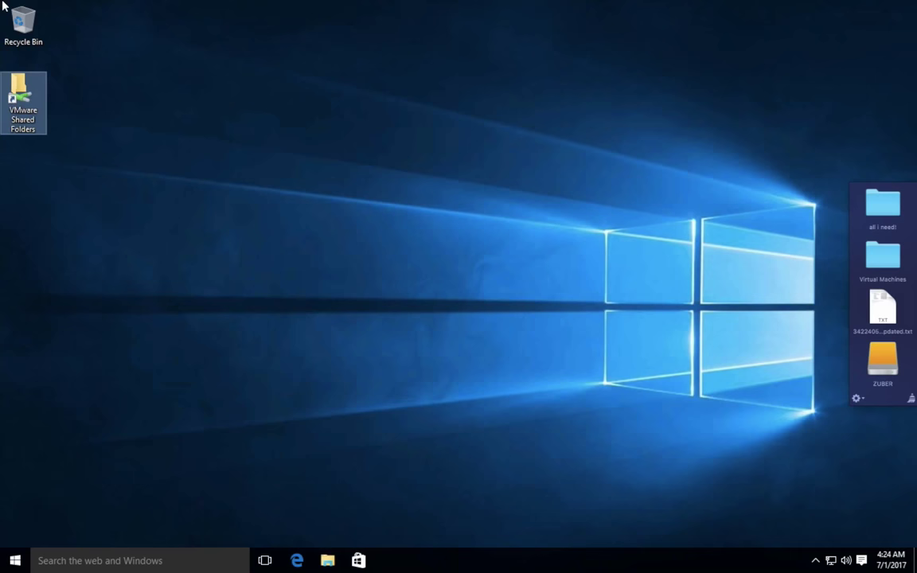
# Step: Leave full screen, copy the Windows 10 activation text file from the Mac's codes folder to the virtual machine's desktop, and restore full screen
pyautogui.moveTo(6, 6)
pyautogui.click(34, 22)
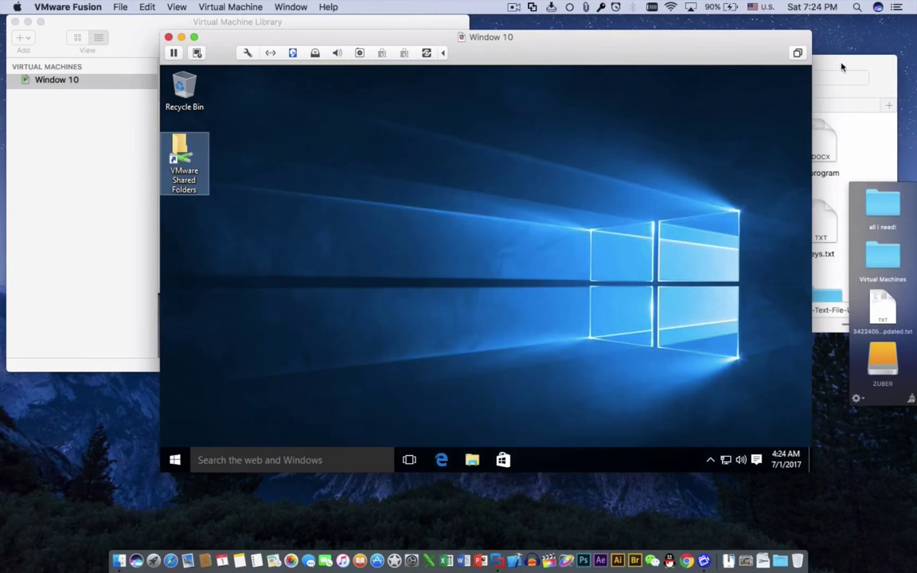
pyautogui.click(841, 67)
pyautogui.moveTo(695, 154); pyautogui.dragTo(314, 191)
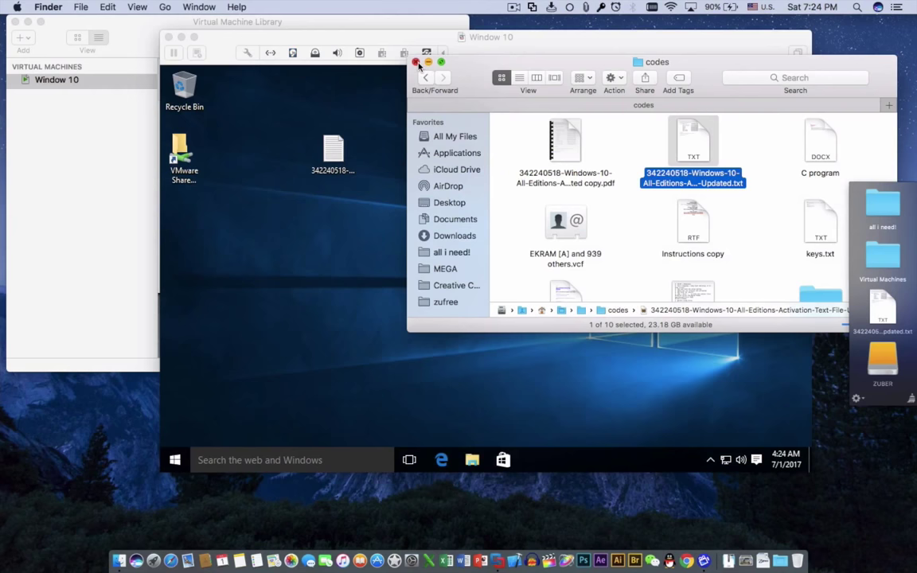
pyautogui.click(415, 62)
pyautogui.click(194, 37)
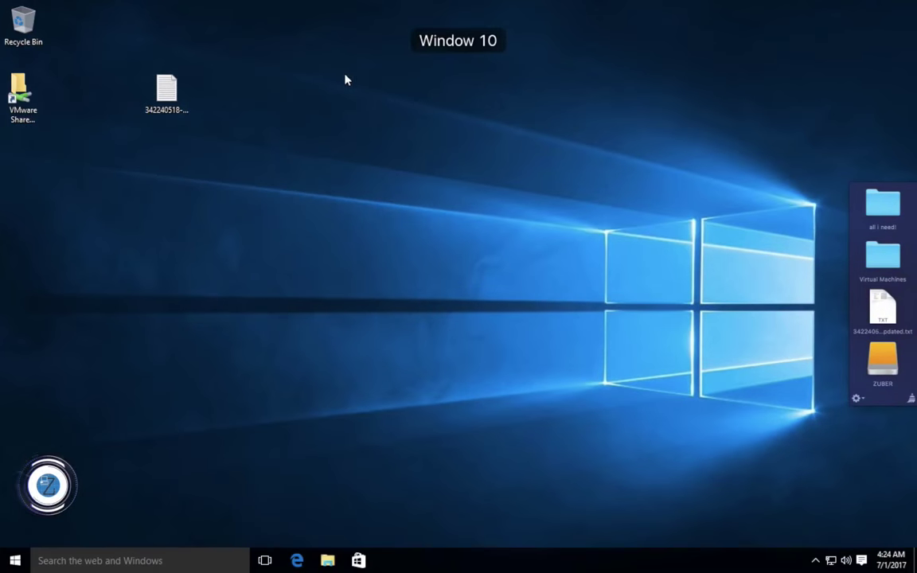
# Step: Open the activation text file in Notepad to check how its contents are laid out, and close it
pyautogui.click(170, 92)
pyautogui.rightClick(170, 92)
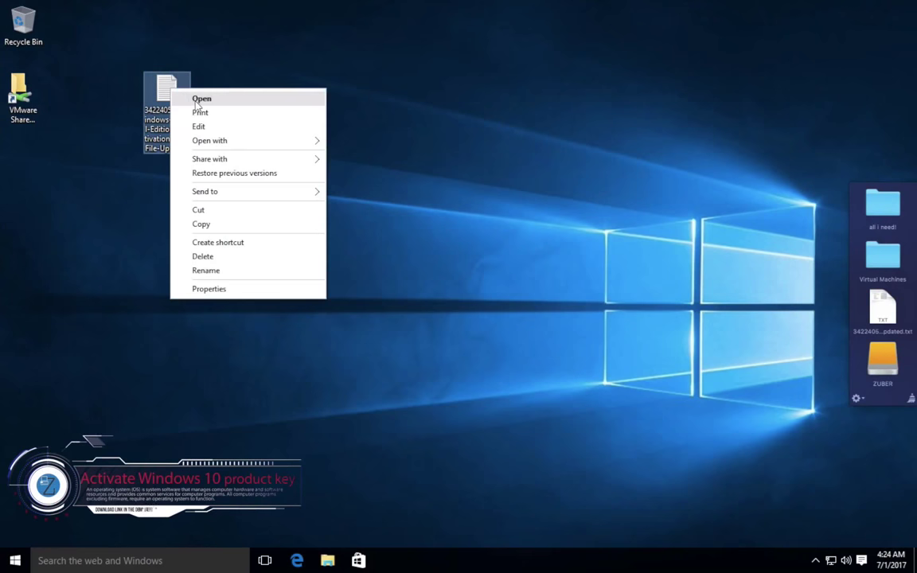
pyautogui.click(177, 97)
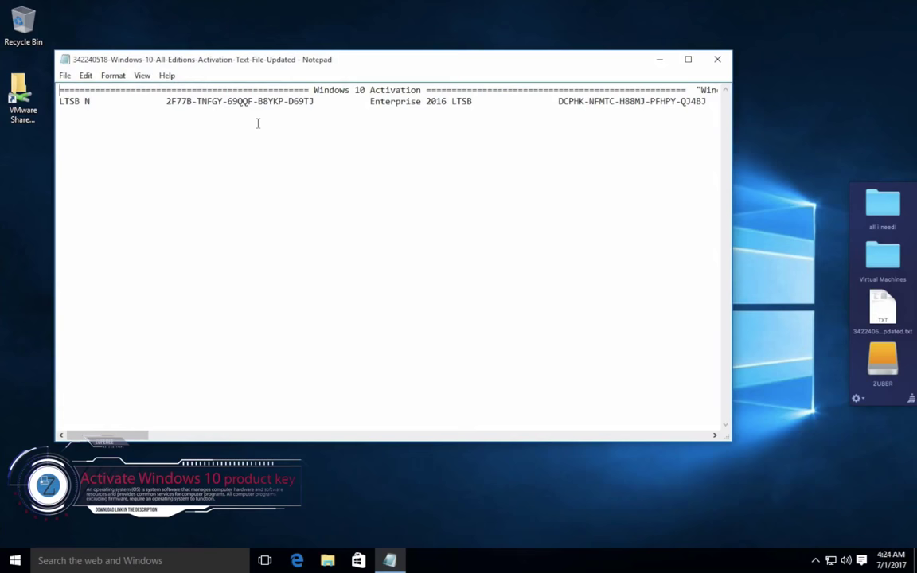
pyautogui.hscroll(5, 279, 103)
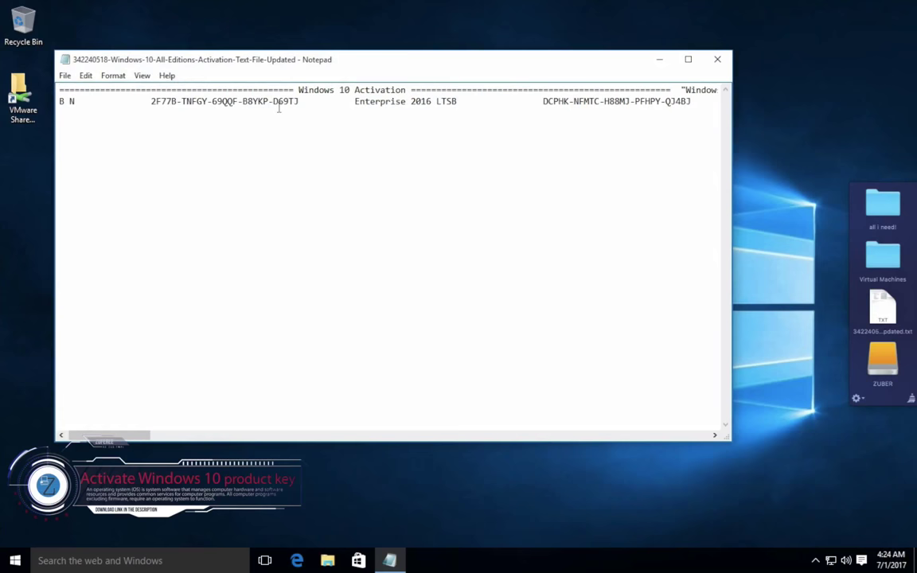
pyautogui.click(714, 69)
# Step: Open the activation text file with WordPad, and move its window clear of the desktop icons
pyautogui.rightClick(175, 96)
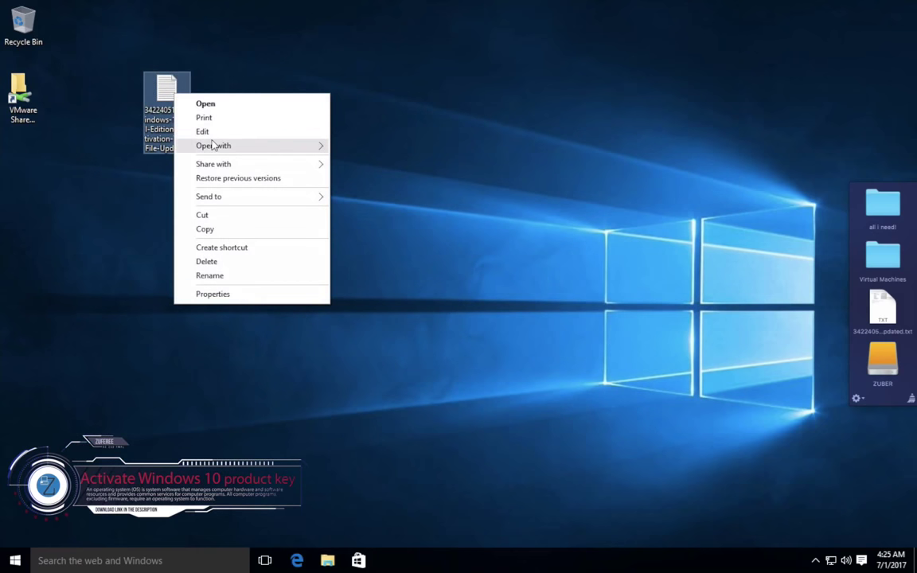
pyautogui.moveTo(213, 145)
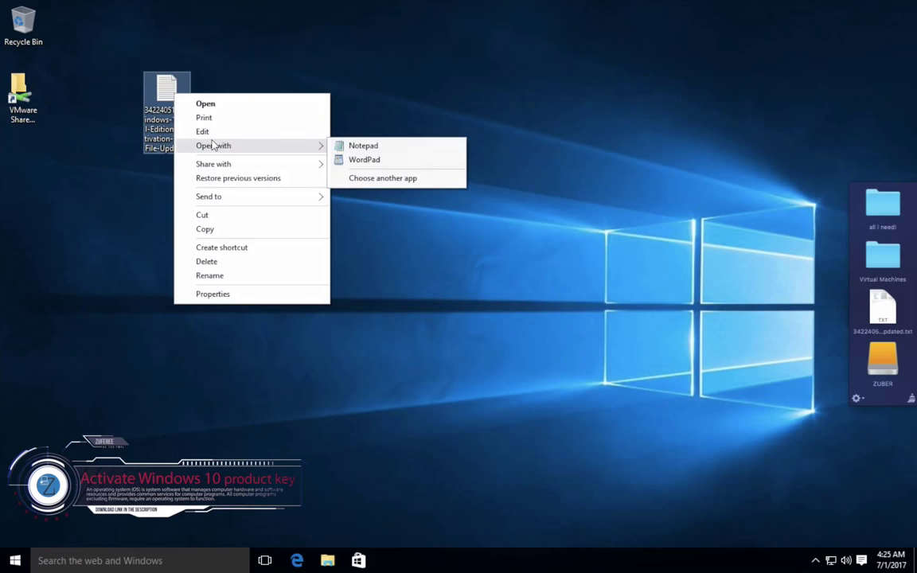
pyautogui.click(376, 162)
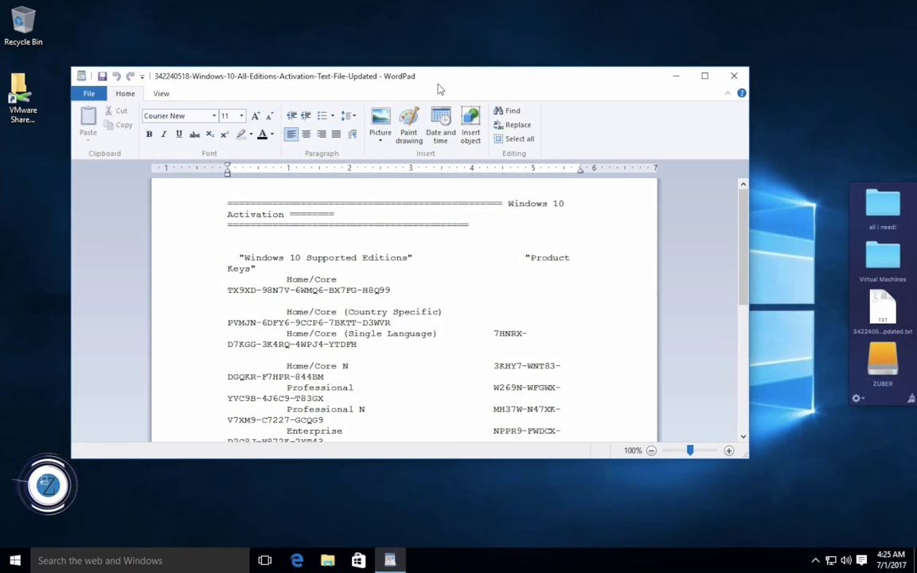
pyautogui.moveTo(438, 90); pyautogui.dragTo(555, 60)
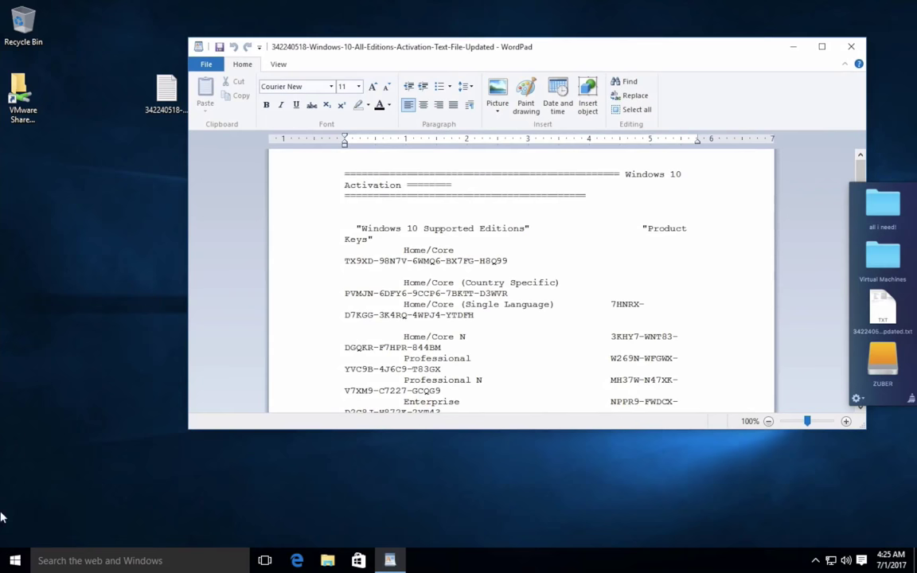
# Step: Run Command Prompt as administrator, allow it to make changes, and move its window aside
pyautogui.click(14, 560)
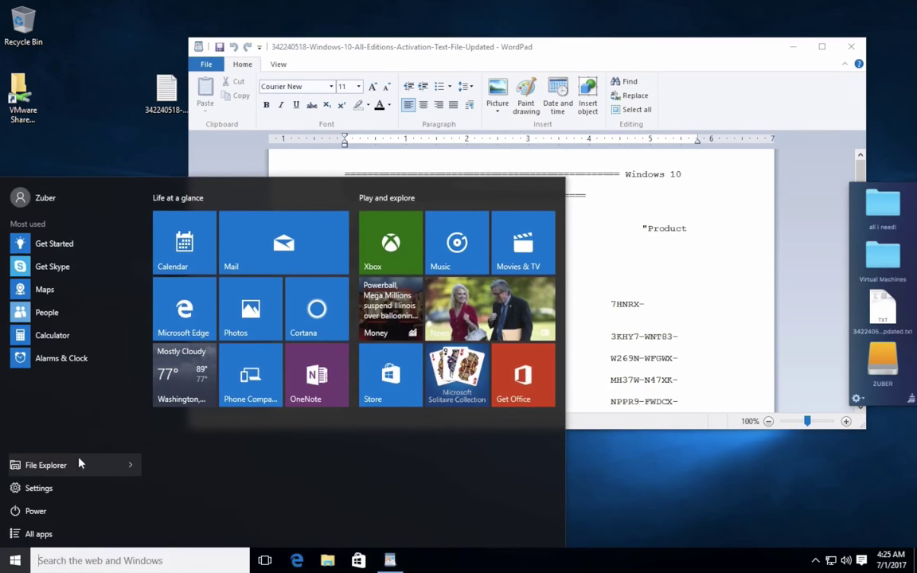
pyautogui.write('cmd')
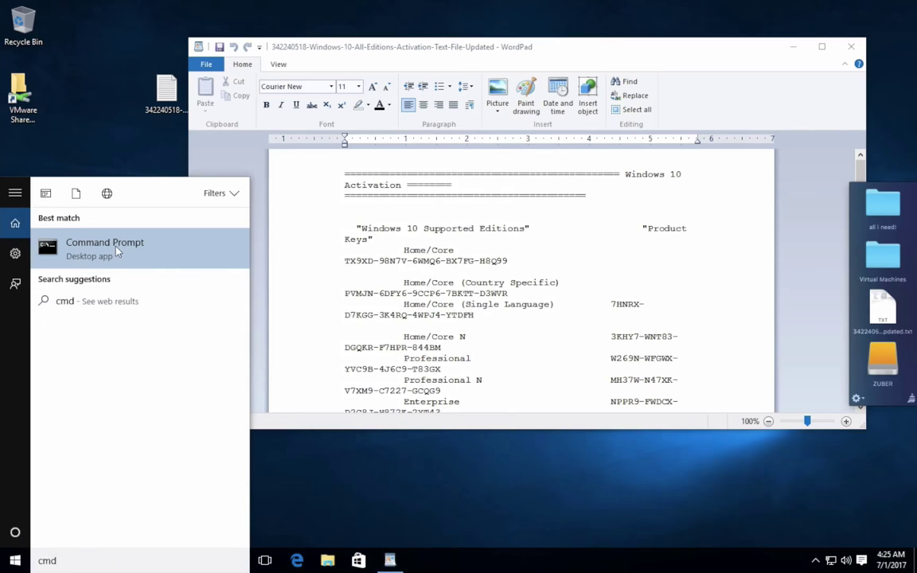
pyautogui.rightClick(118, 252)
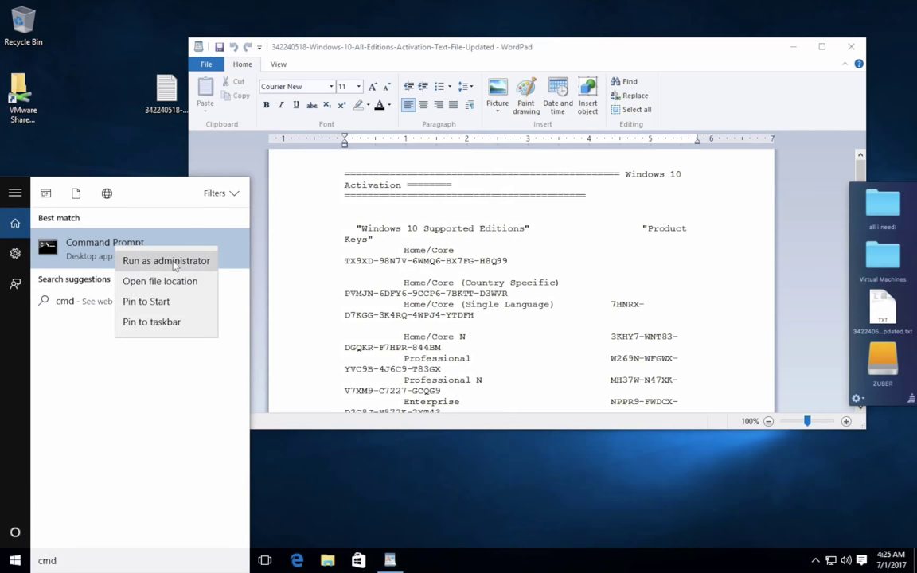
pyautogui.click(165, 266)
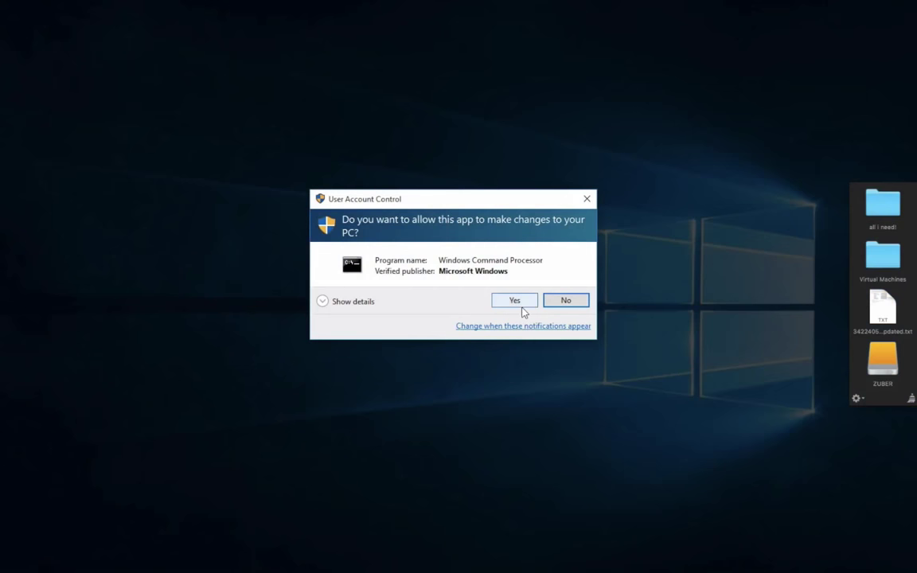
pyautogui.click(513, 300)
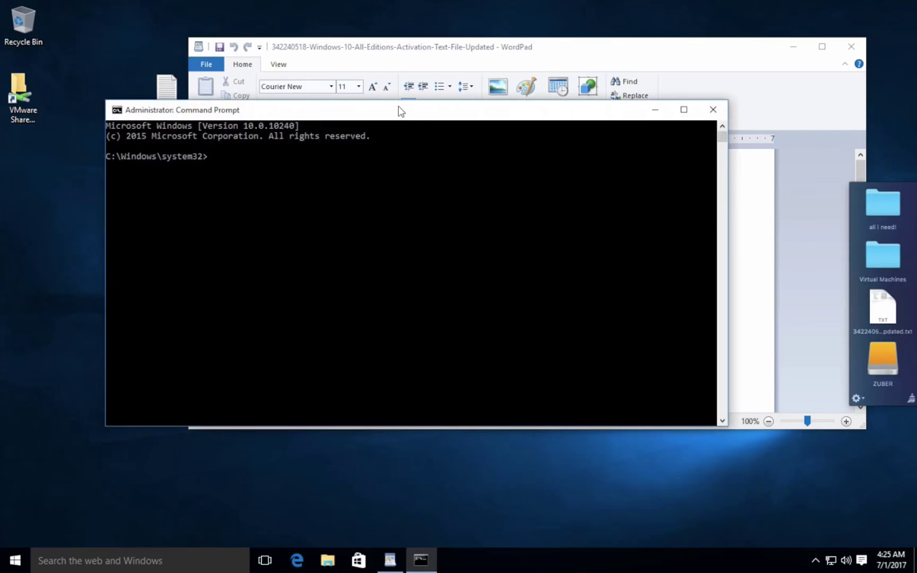
pyautogui.moveTo(401, 111); pyautogui.dragTo(308, 71)
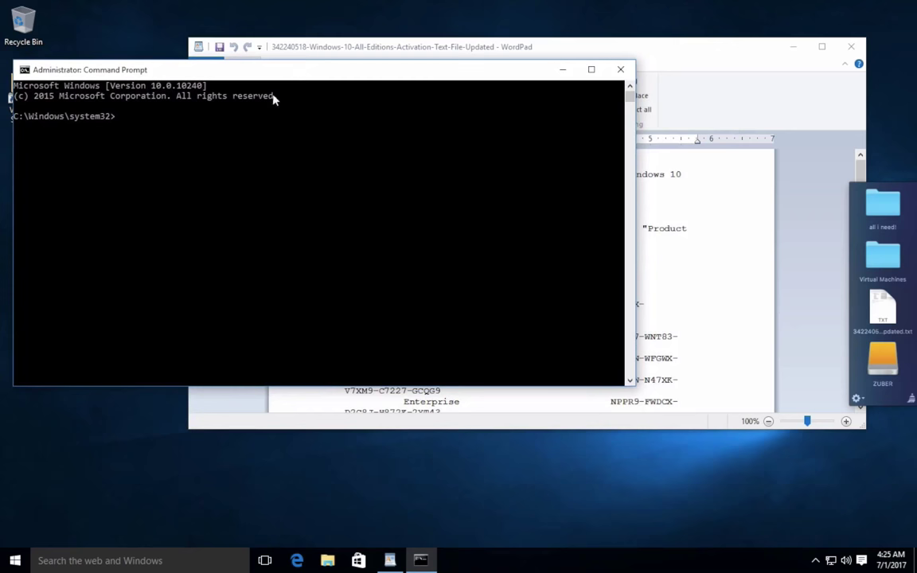
# Step: Open the System page under System and Security in Control Panel to check the installed Windows edition
pyautogui.click(6, 563)
pyautogui.write('con')
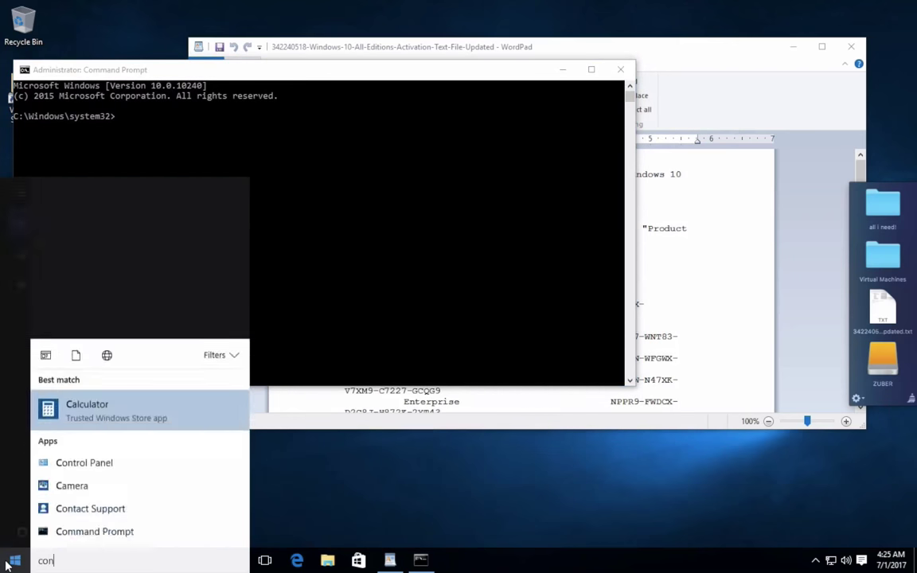
pyautogui.write('t')
pyautogui.press('Return')
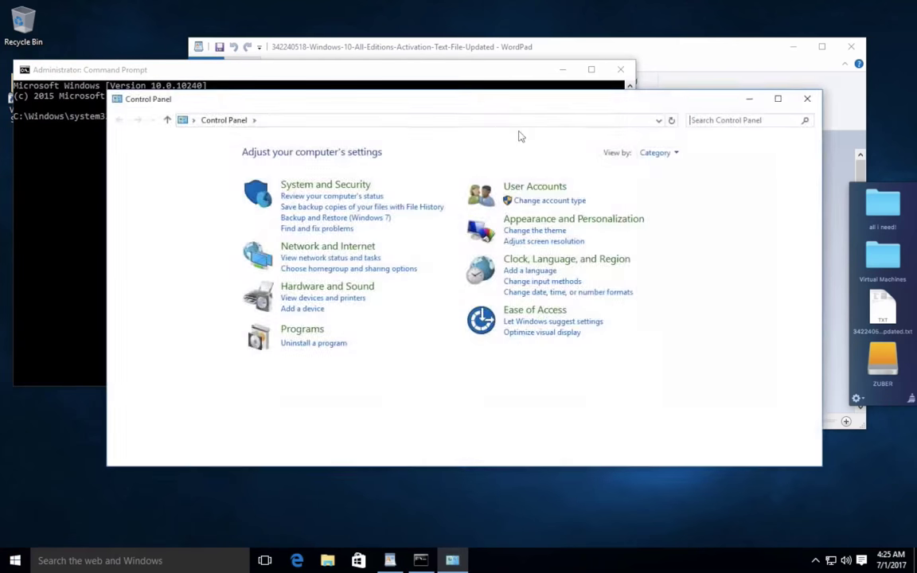
pyautogui.click(335, 189)
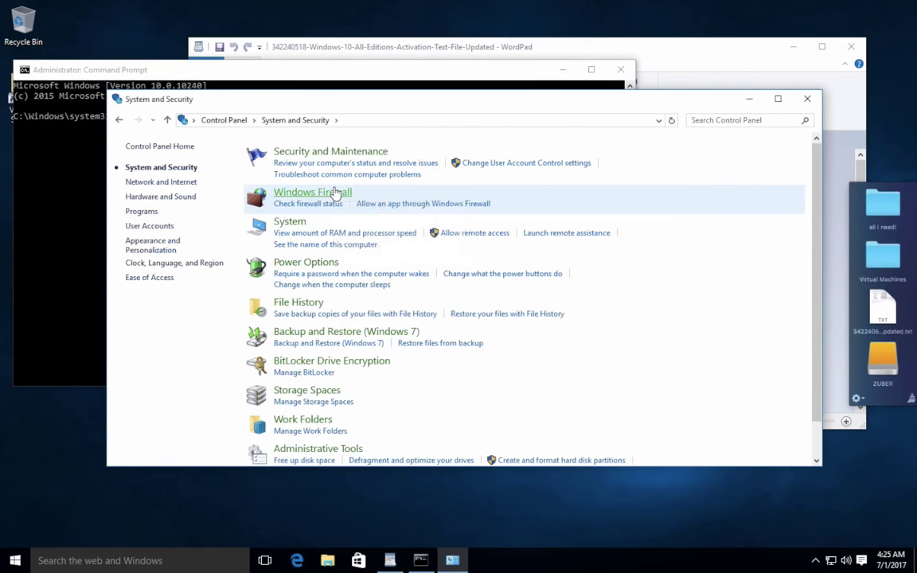
pyautogui.click(290, 221)
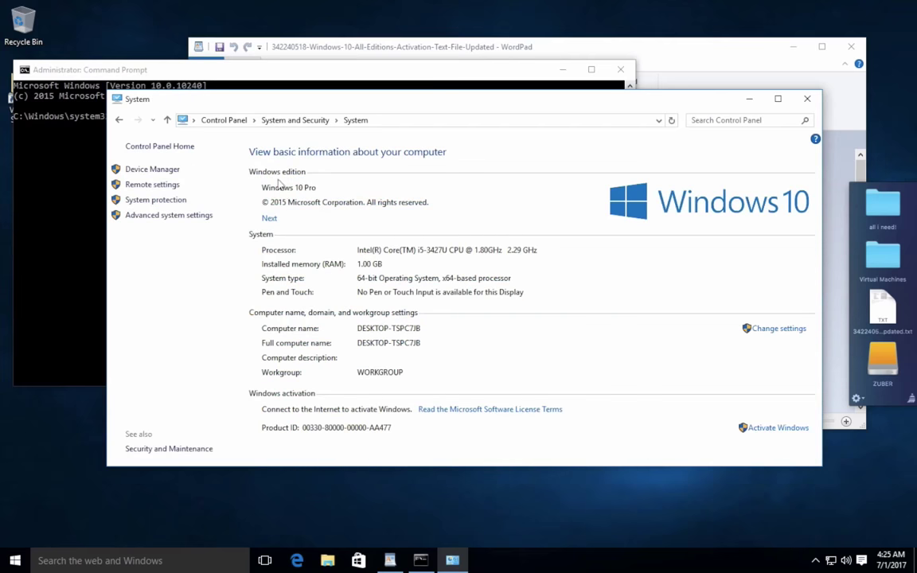
# Step: Examine the supported editions, their product keys and the Cmd Commands section in the WordPad activation file
pyautogui.click(451, 71)
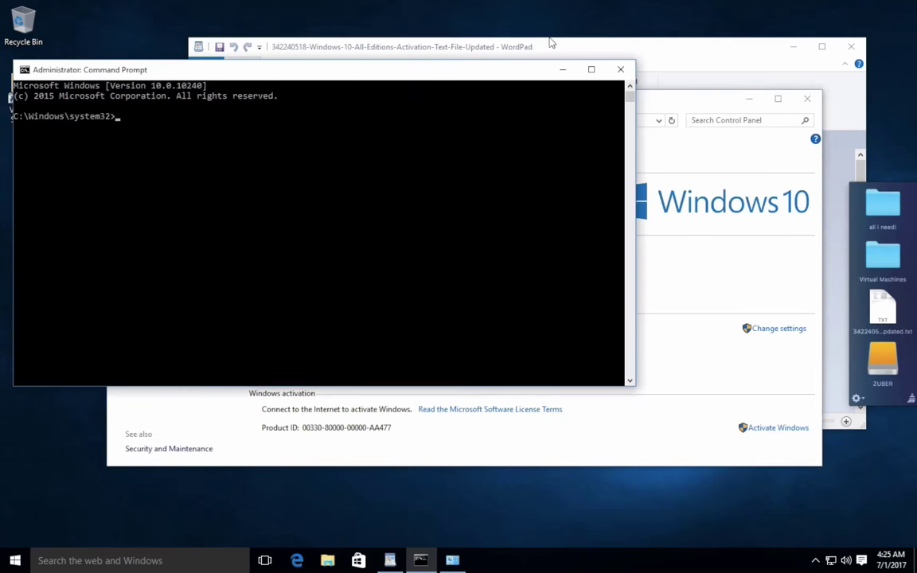
pyautogui.click(486, 43)
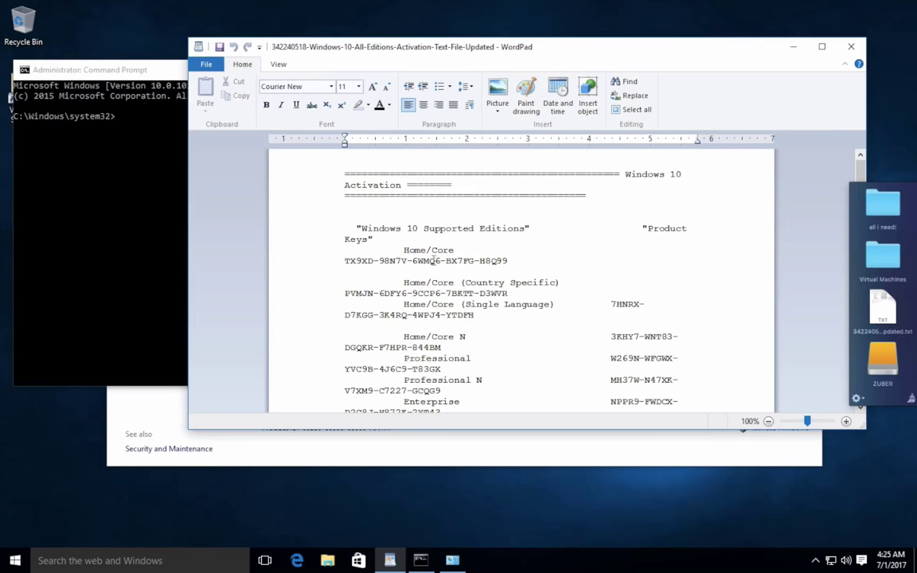
pyautogui.scroll(-2, 408, 285)
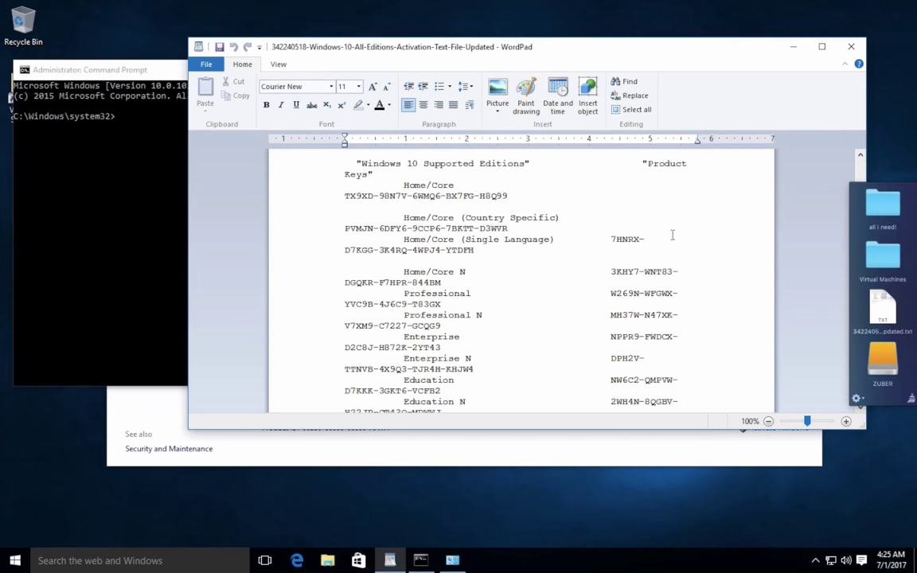
pyautogui.scroll(-7, 671, 235)
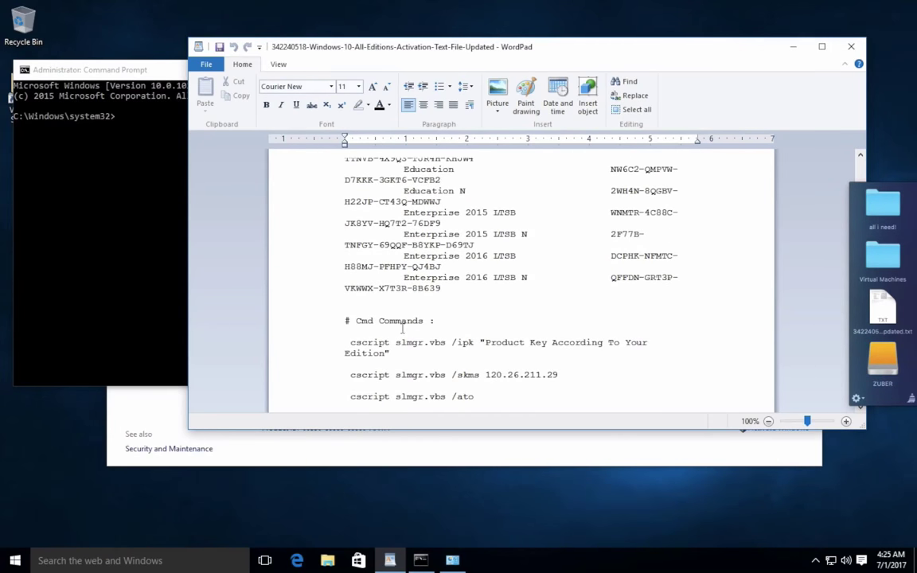
pyautogui.doubleClick(347, 342)
pyautogui.press('Up')
pyautogui.moveTo(480, 342); pyautogui.dragTo(389, 353)
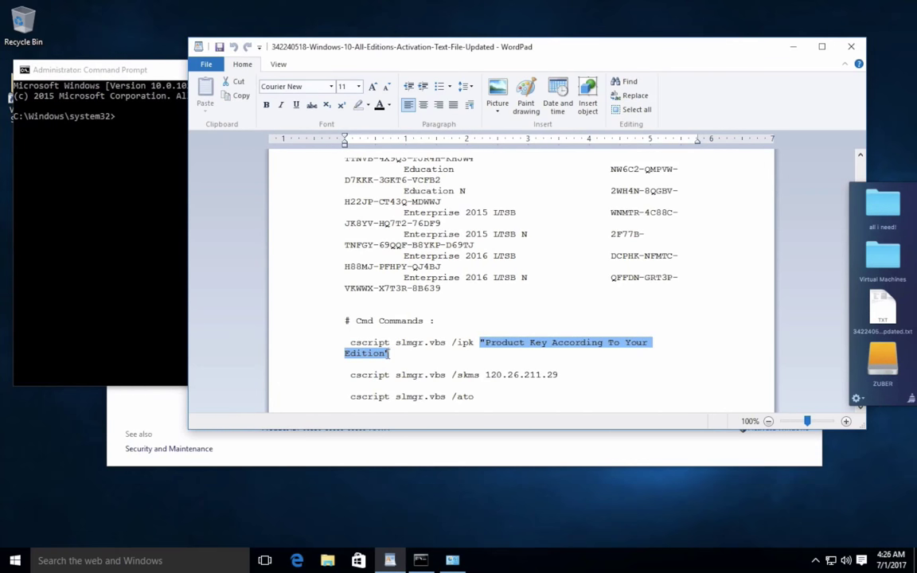
pyautogui.scroll(7, 469, 263)
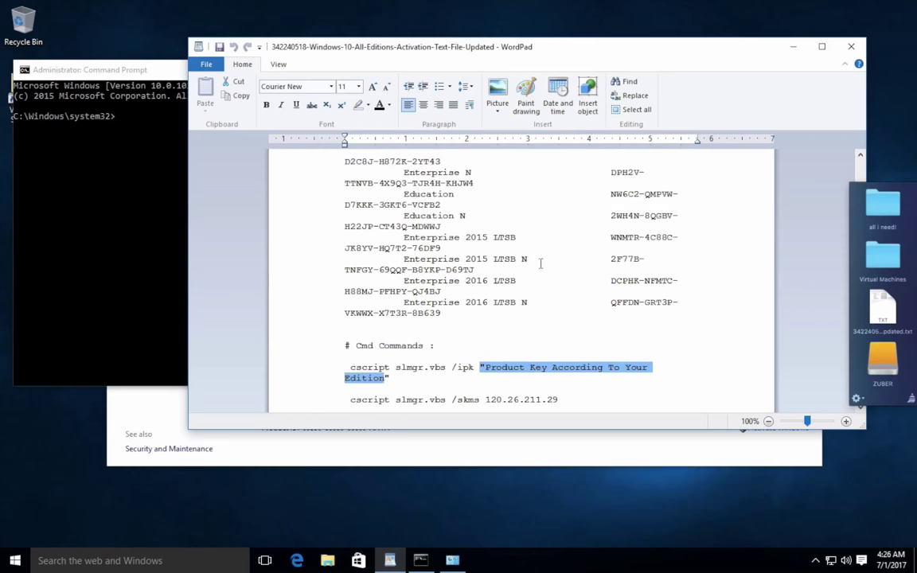
pyautogui.click(496, 292)
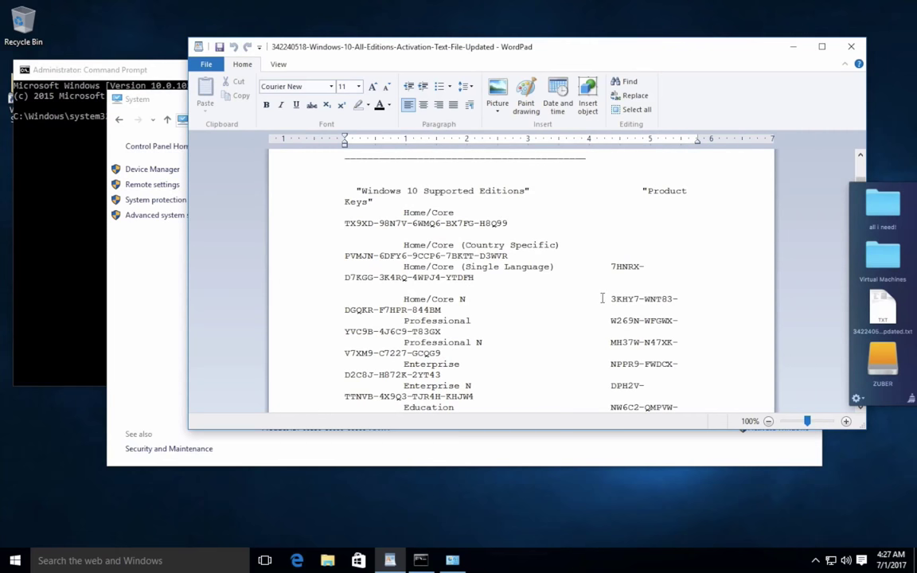
# Step: Copy the product key listed for the Home/Core N edition in the WordPad file
pyautogui.moveTo(611, 299); pyautogui.dragTo(538, 313)
pyautogui.hotkey('ctrl', 'c')
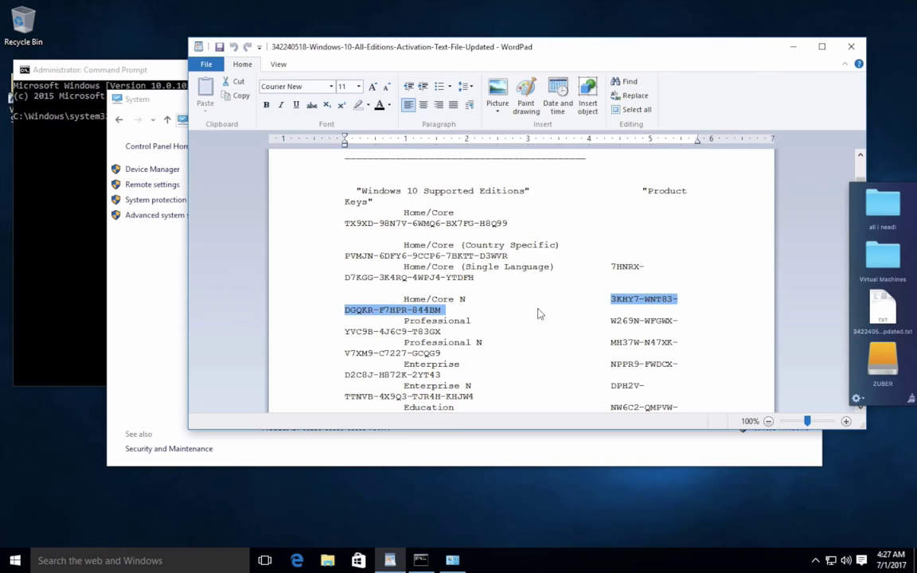
pyautogui.click(14, 561)
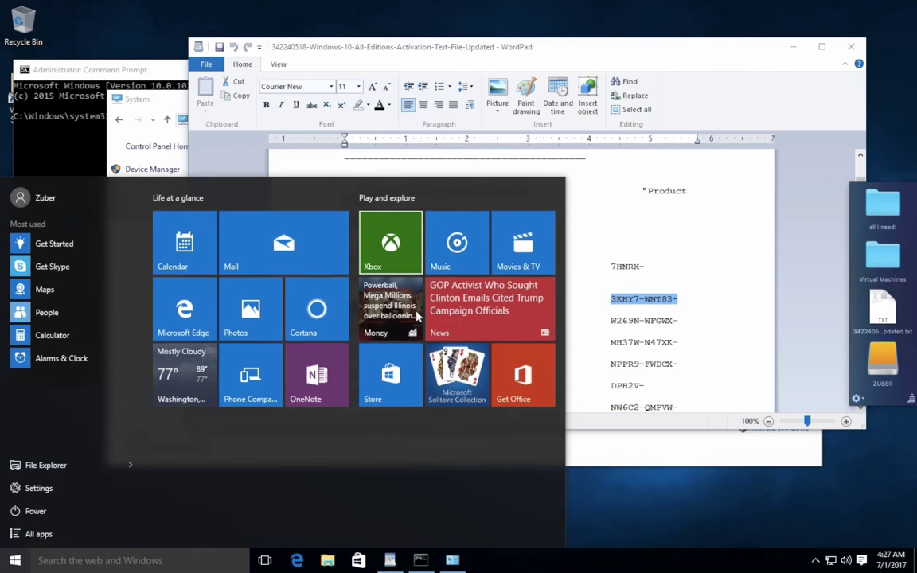
pyautogui.rightClick(508, 307)
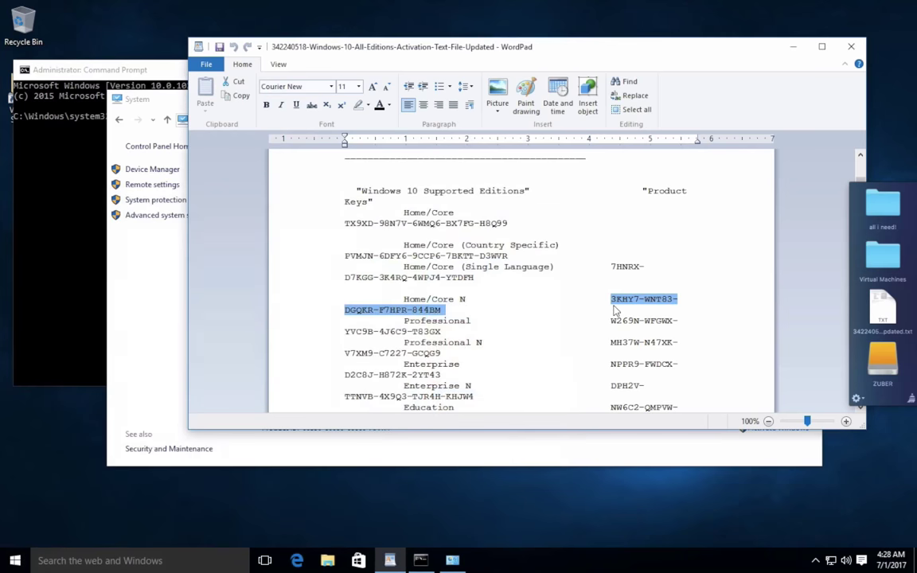
pyautogui.click(613, 311)
# Step: Replace the text inside the quotes of the cscript slmgr.vbs /ipk command with the copied product key
pyautogui.scroll(-7, 473, 320)
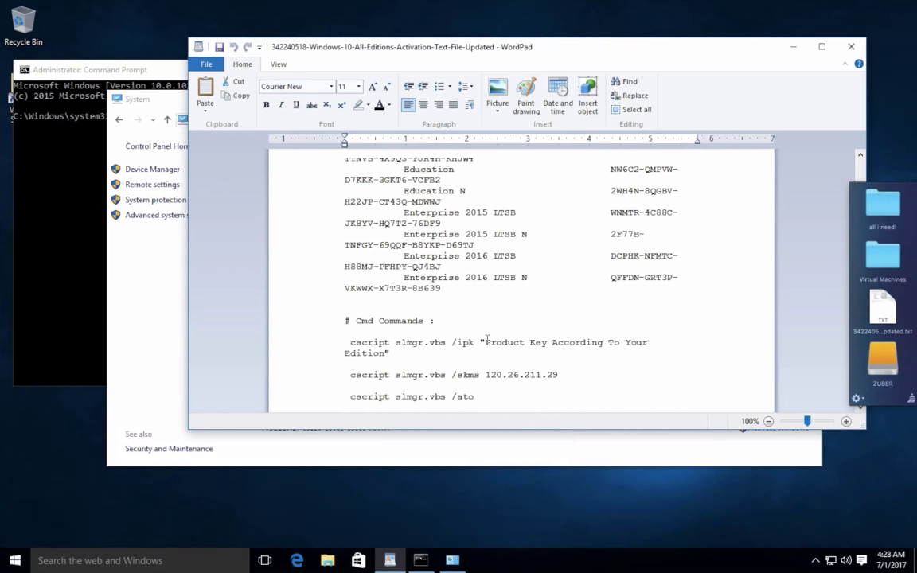
pyautogui.doubleClick(365, 353)
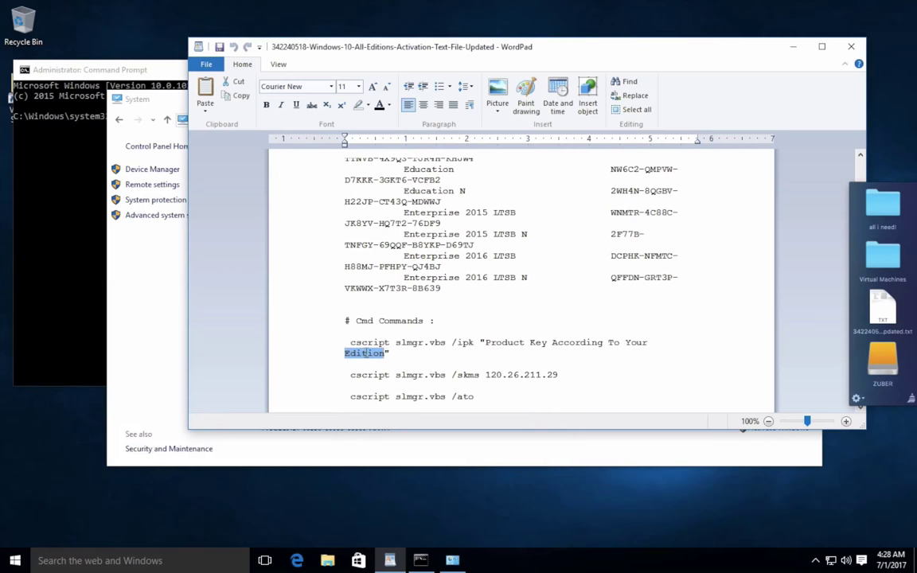
pyautogui.moveTo(343, 350); pyautogui.dragTo(335, 341)
pyautogui.moveTo(500, 326); pyautogui.dragTo(486, 345)
pyautogui.hotkey('ctrl', 'v')
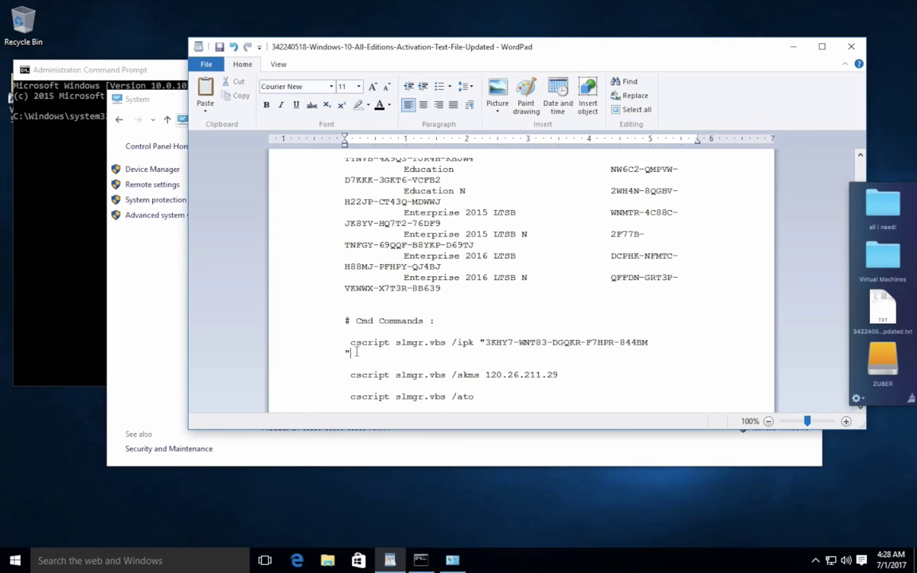
# Step: Try to install the Home/Core N product key by running the edited cscript slmgr.vbs /ipk command from WordPad in the administrator Command Prompt
pyautogui.moveTo(345, 350); pyautogui.dragTo(345, 343)
pyautogui.press('super+c')
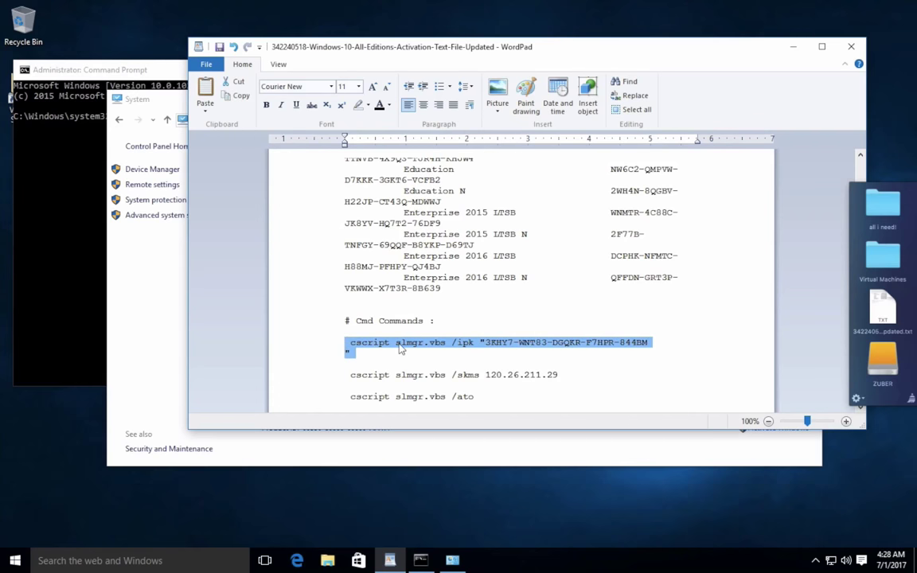
pyautogui.click(24, 185)
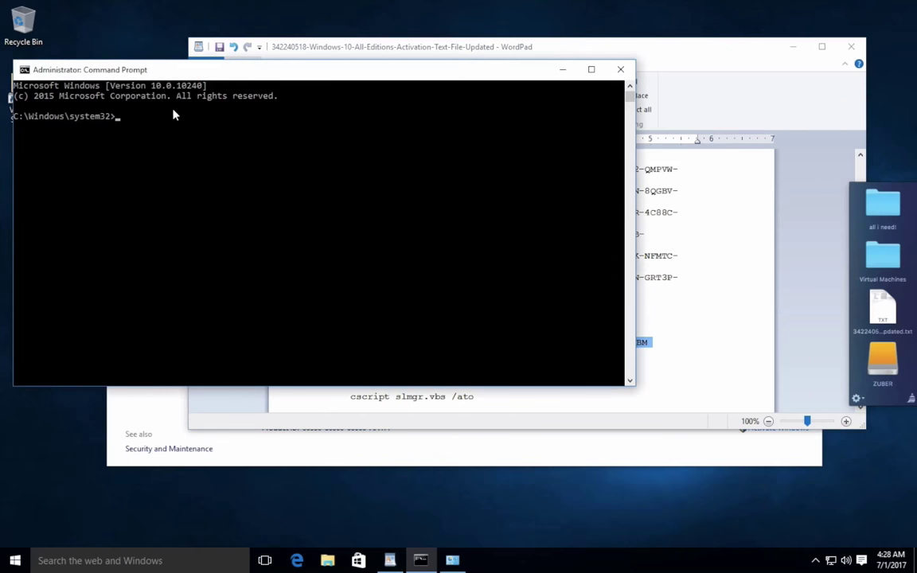
pyautogui.click(648, 447)
pyautogui.click(749, 99)
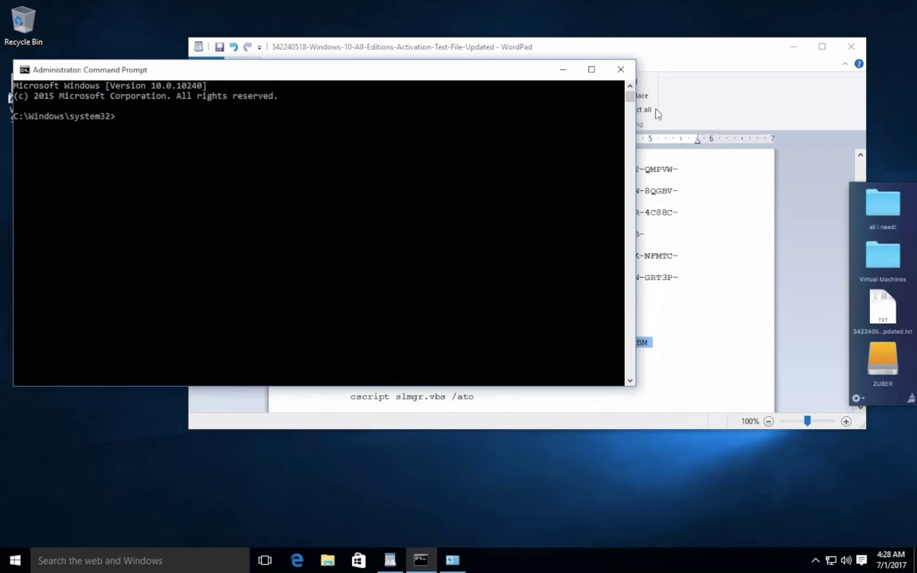
pyautogui.rightClick(232, 151)
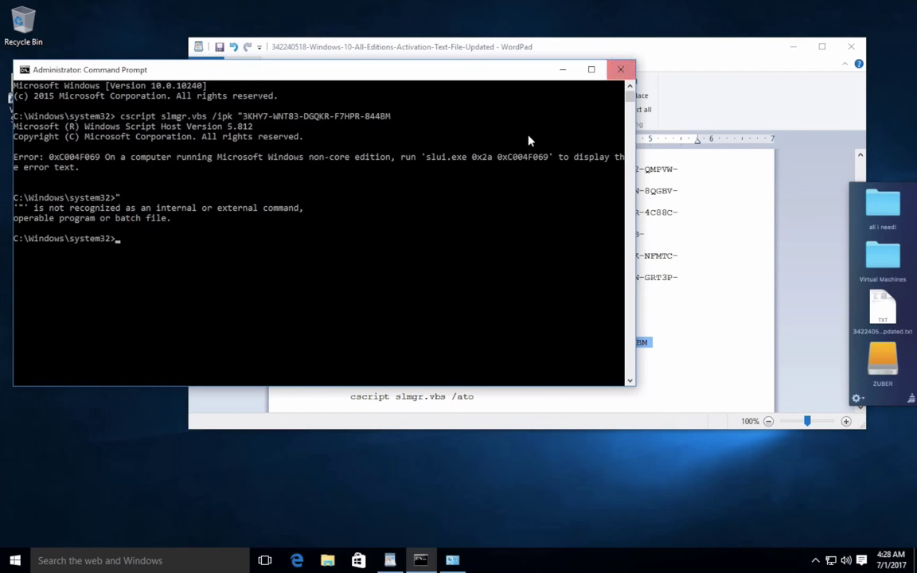
# Step: Close the Command Prompt and open a new one with administrator rights, allowing it to make changes
pyautogui.click(620, 69)
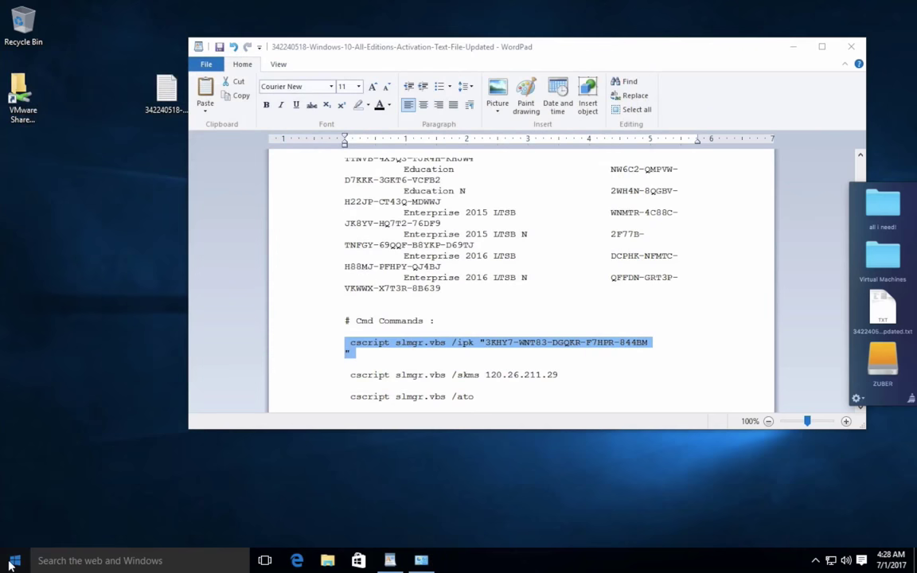
pyautogui.click(13, 559)
pyautogui.write('cmd')
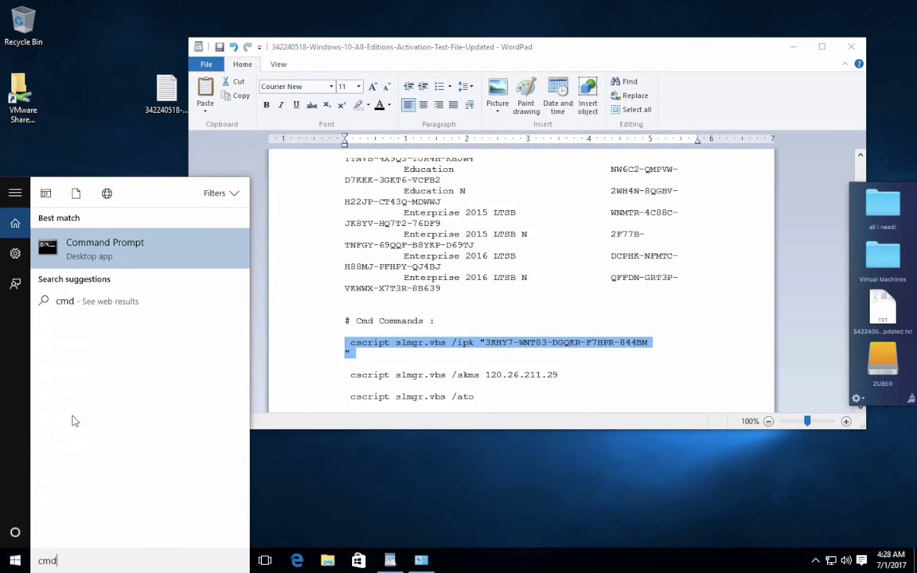
pyautogui.rightClick(121, 263)
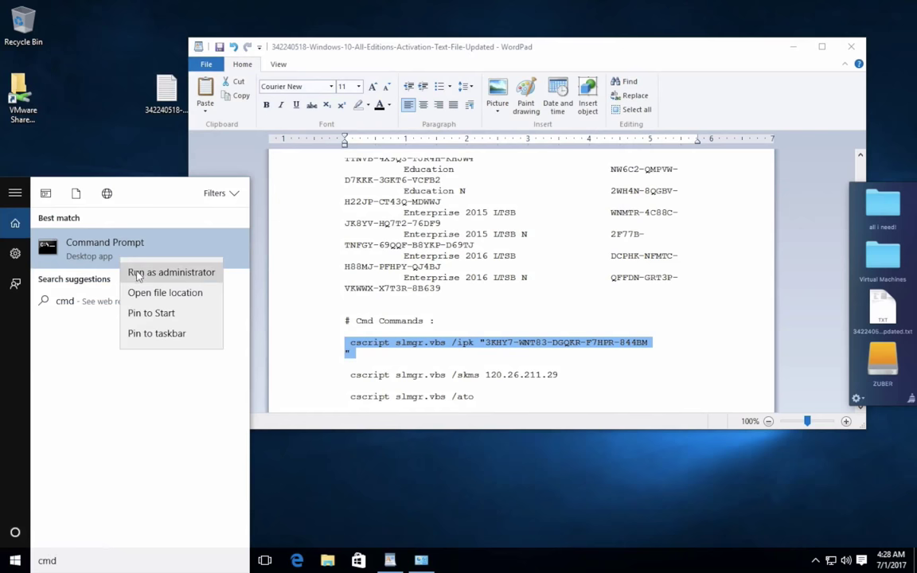
pyautogui.click(137, 272)
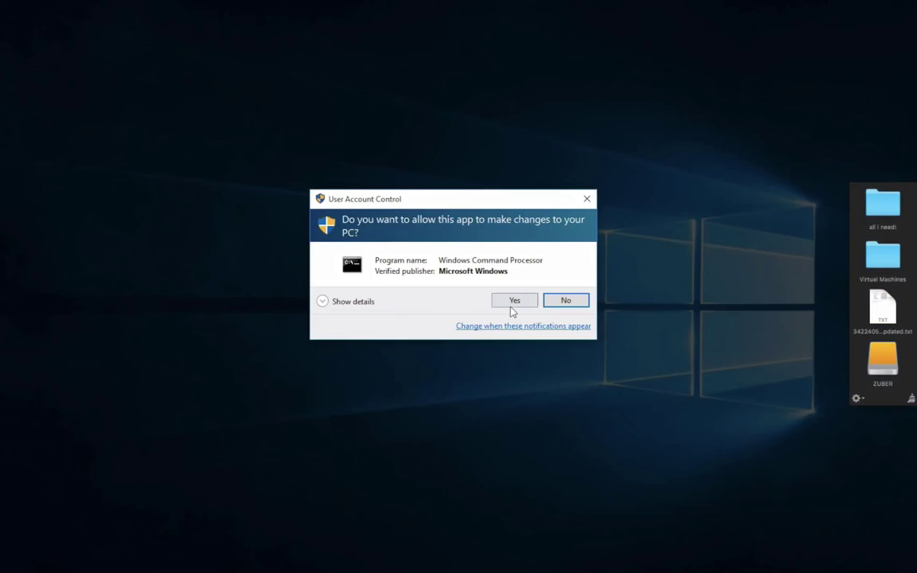
pyautogui.click(511, 299)
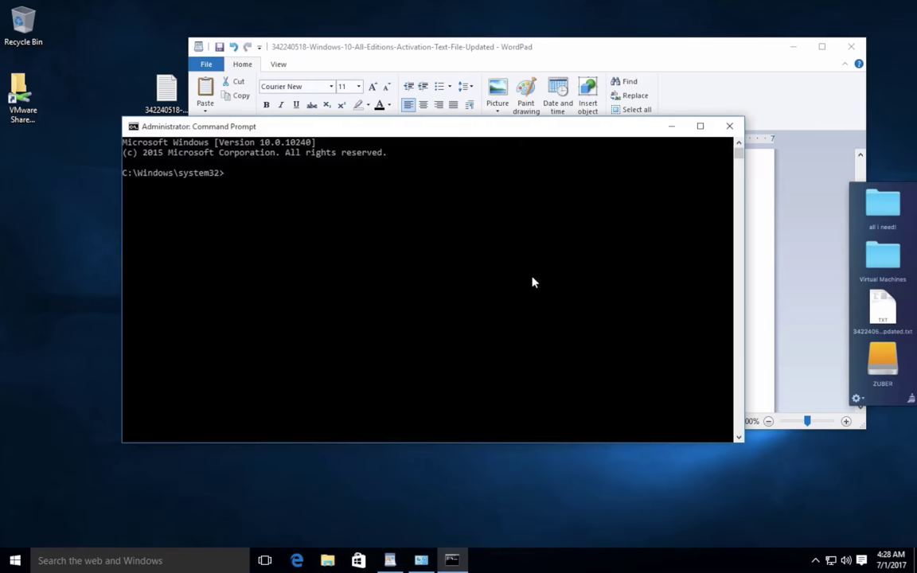
# Step: Restore the original /ipk command text in the WordPad file and copy the product key listed for the Professional edition
pyautogui.click(493, 88)
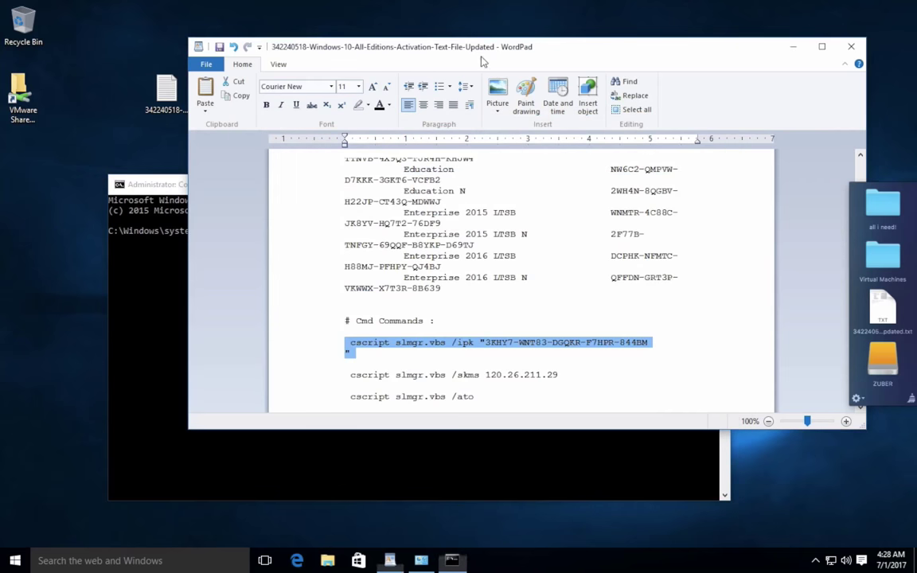
pyautogui.scroll(5, 488, 240)
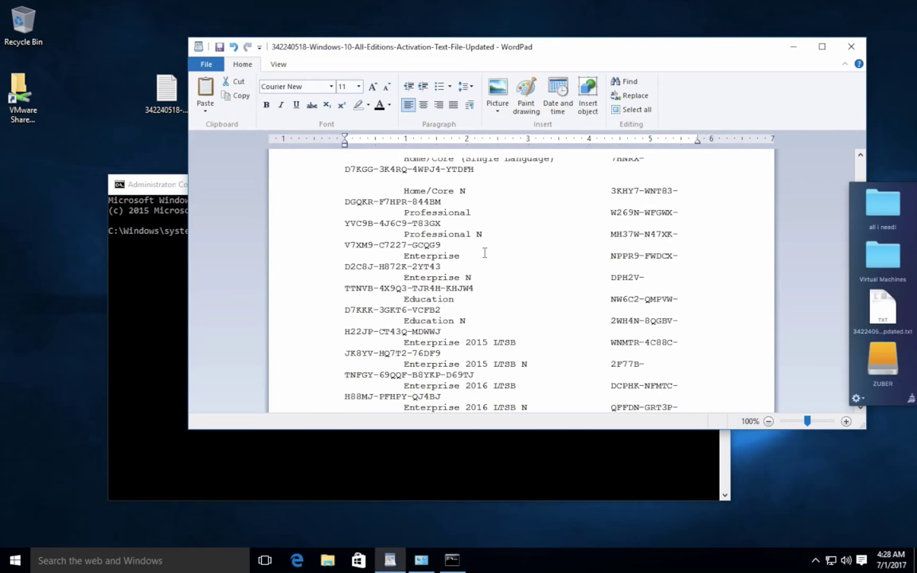
pyautogui.scroll(2, 488, 241)
pyautogui.scroll(-1, 484, 252)
pyautogui.scroll(-4, 484, 252)
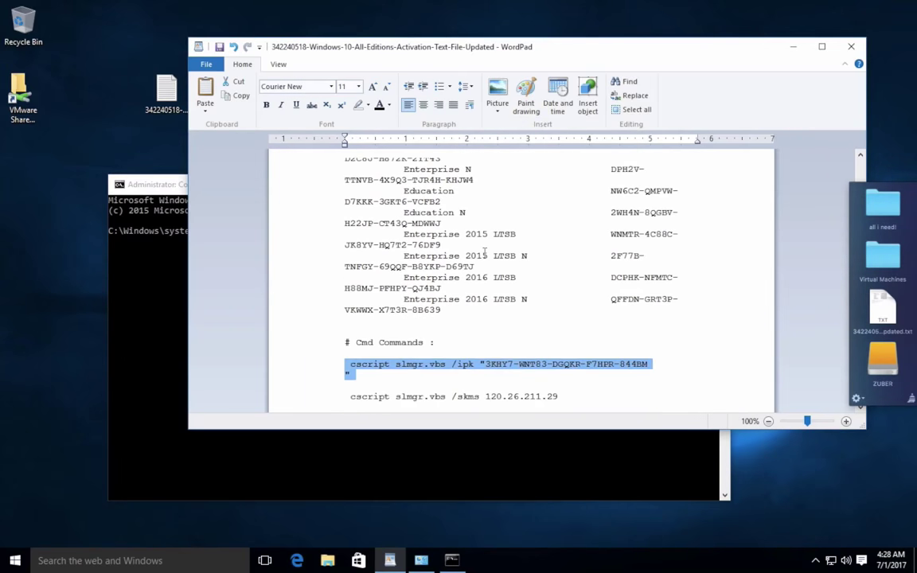
pyautogui.scroll(7, 585, 252)
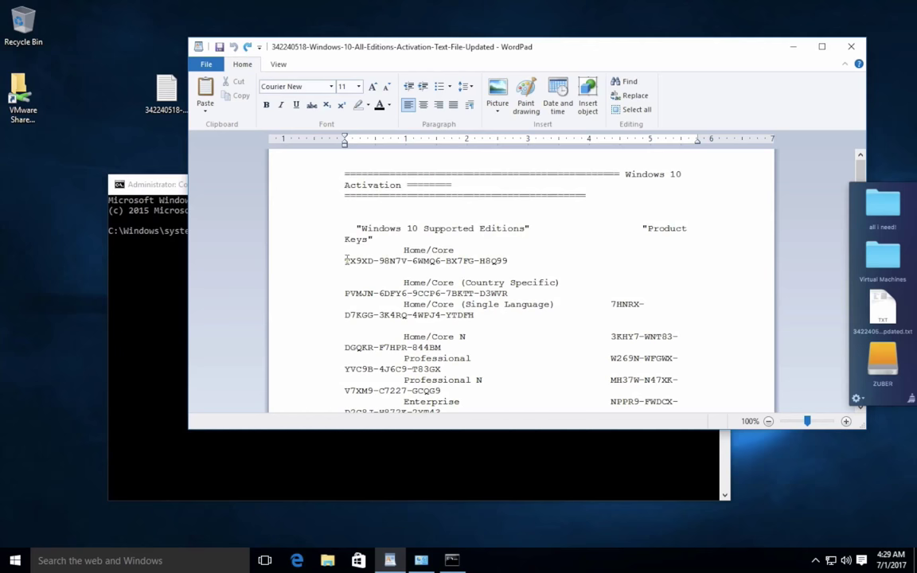
pyautogui.moveTo(349, 259); pyautogui.dragTo(506, 258)
pyautogui.moveTo(403, 358); pyautogui.dragTo(700, 369)
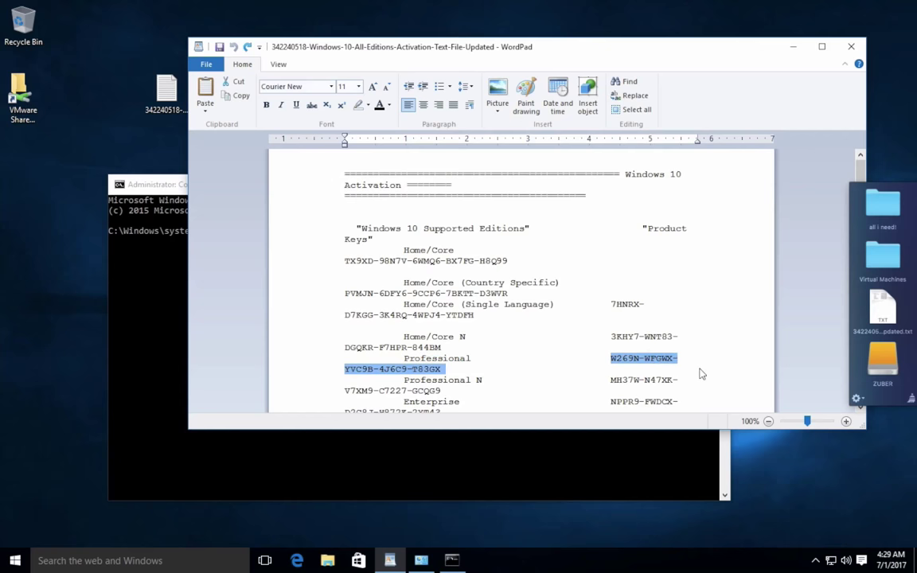
# Step: Replace the placeholder inside the quotes of the cscript slmgr.vbs /ipk command with the Professional product key and copy the whole command
pyautogui.scroll(-8, 569, 345)
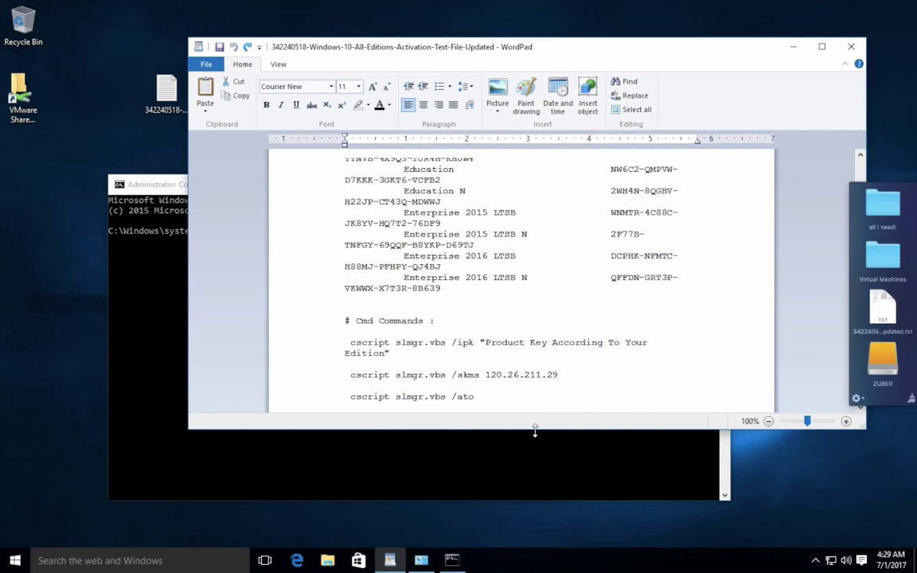
pyautogui.moveTo(534, 430); pyautogui.dragTo(534, 506)
pyautogui.hotkey('ctrl', 'z')
pyautogui.press('super+c')
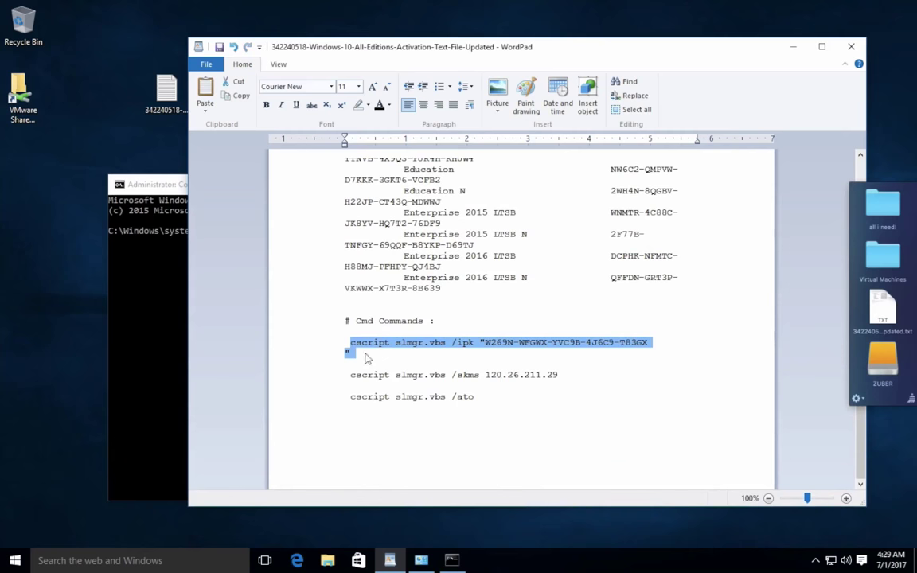
# Step: Run the copied cscript slmgr.vbs /ipk command in the administrator Command Prompt to install the Professional product key
pyautogui.click(133, 270)
pyautogui.click(278, 230)
pyautogui.rightClick(282, 237)
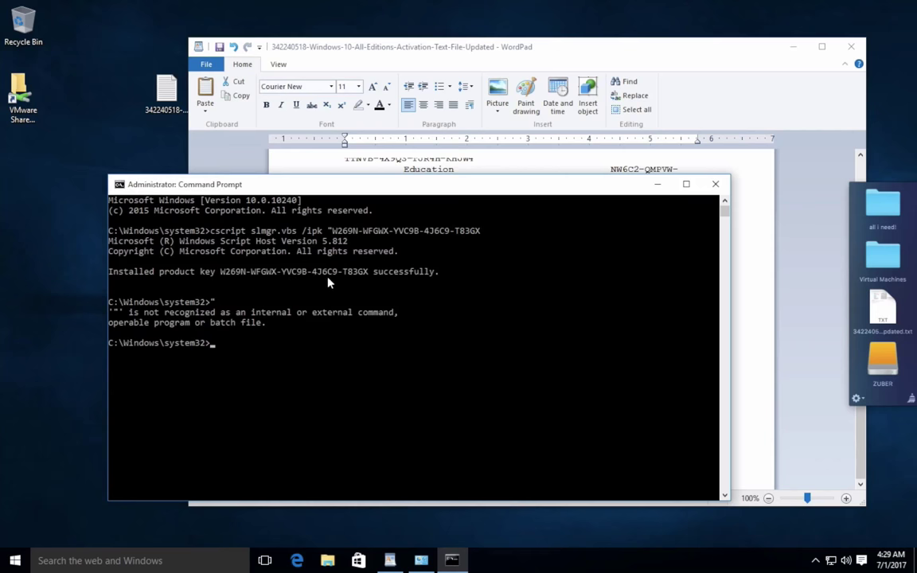
# Step: Copy the command cscript slmgr.vbs /skms 120.26.211.29 from the WordPad file
pyautogui.click(547, 61)
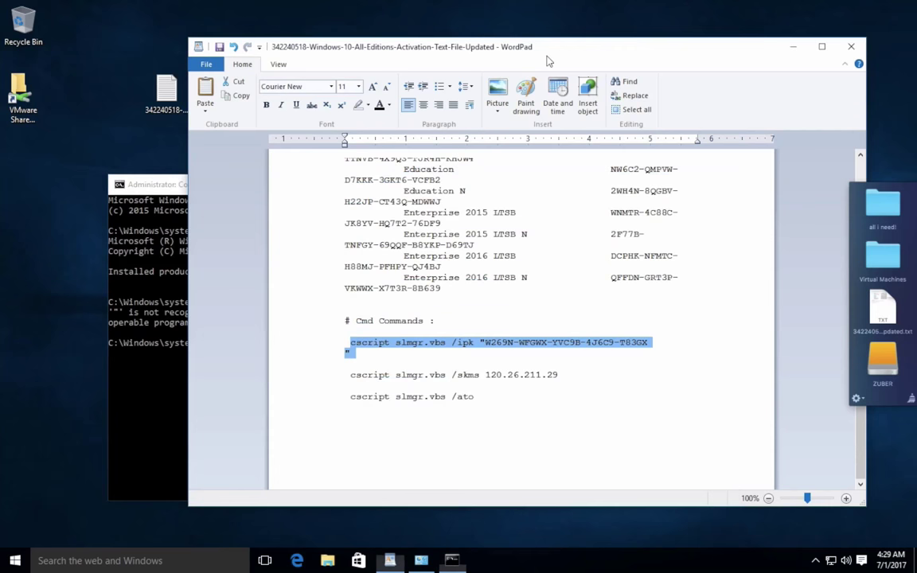
pyautogui.doubleClick(351, 374)
pyautogui.moveTo(351, 374); pyautogui.dragTo(553, 371)
pyautogui.press('super+c')
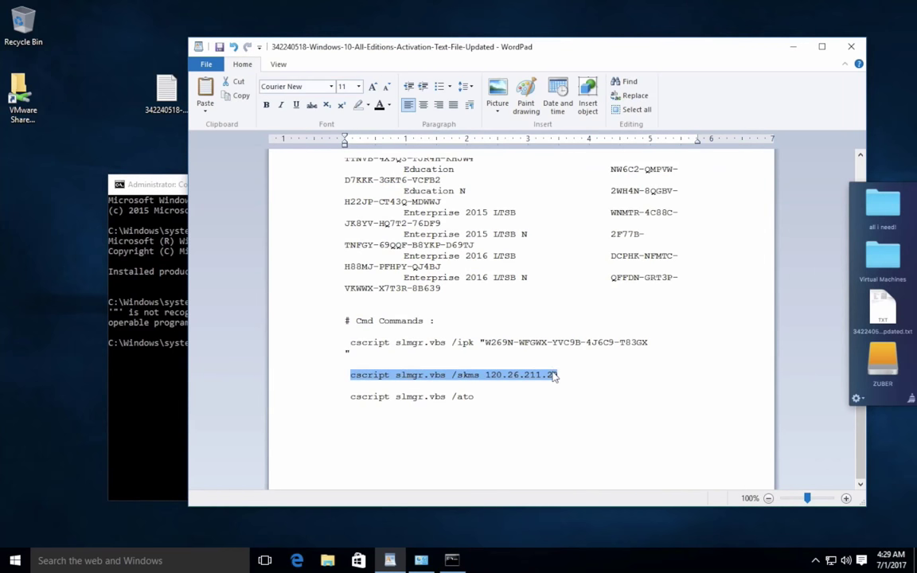
# Step: Check the network connection status and run cscript slmgr.vbs /skms 120.26.211.29 in the administrator Command Prompt
pyautogui.click(146, 307)
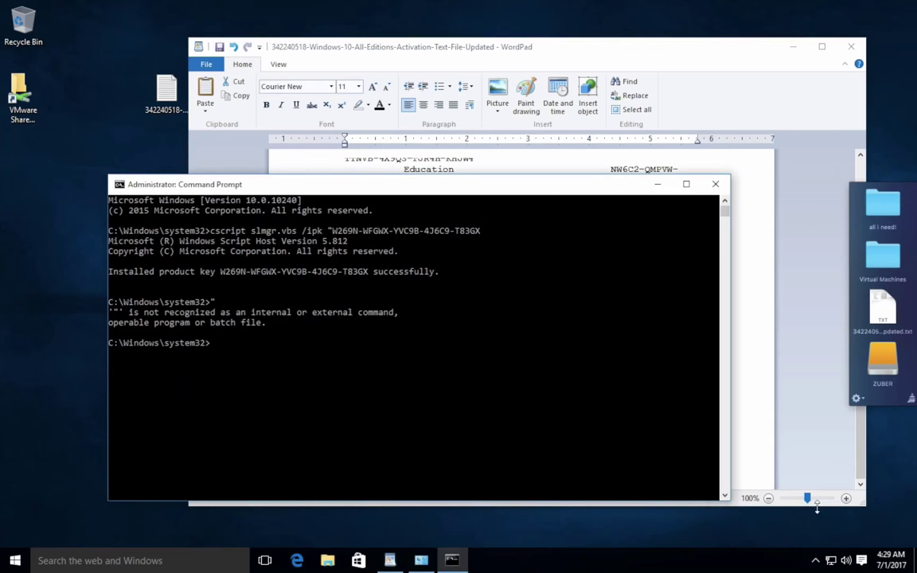
pyautogui.click(830, 561)
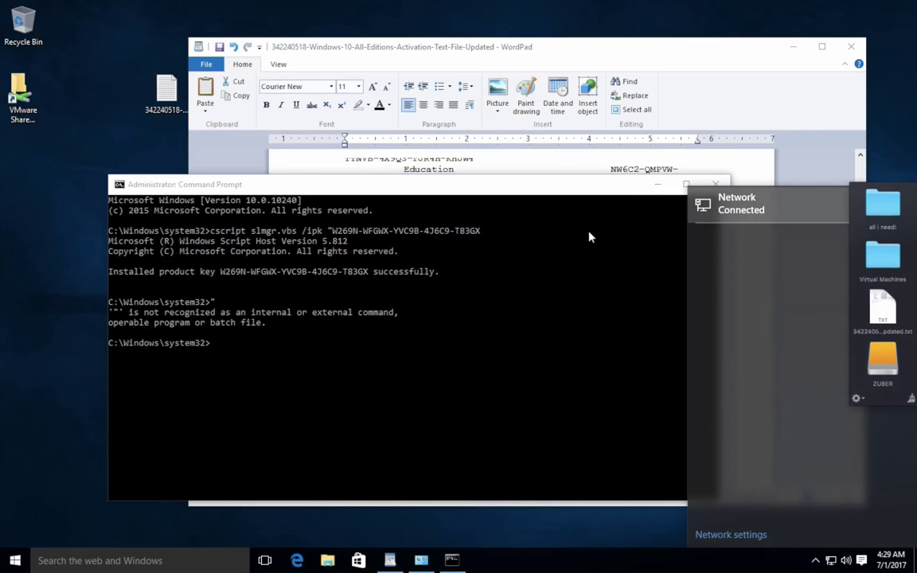
pyautogui.click(226, 355)
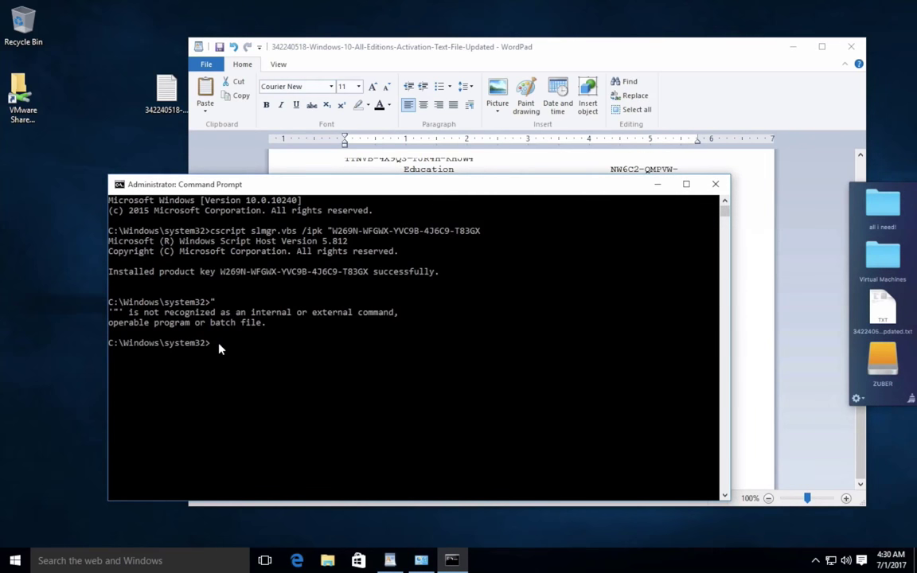
pyautogui.click(220, 348)
pyautogui.rightClick(219, 347)
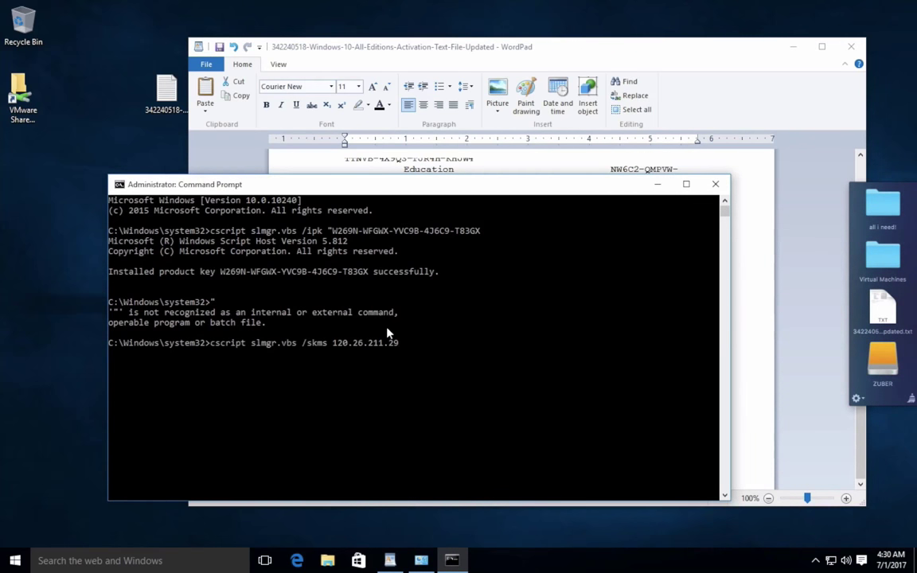
pyautogui.press('Return')
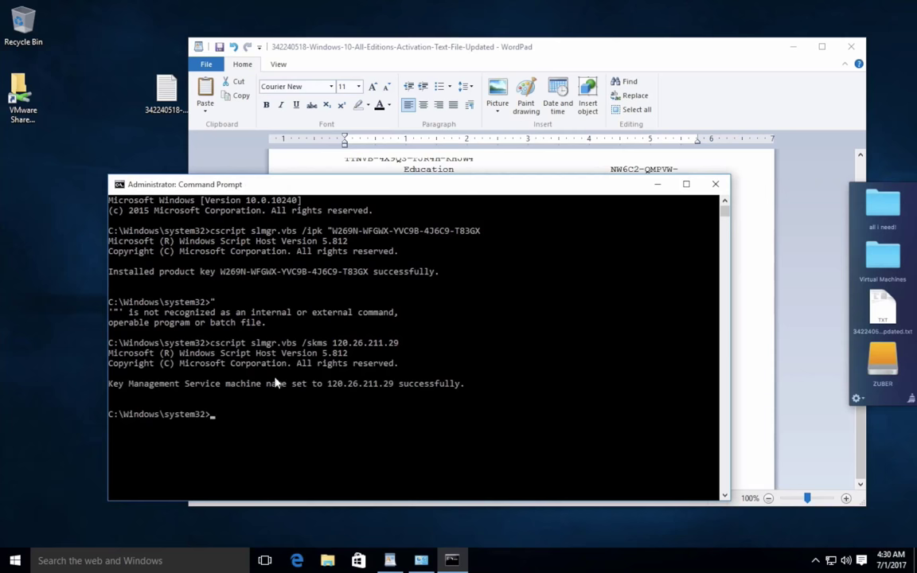
# Step: Copy the cscript slmgr.vbs /ato command from the WordPad file and run it in the administrator Command Prompt
pyautogui.click(658, 55)
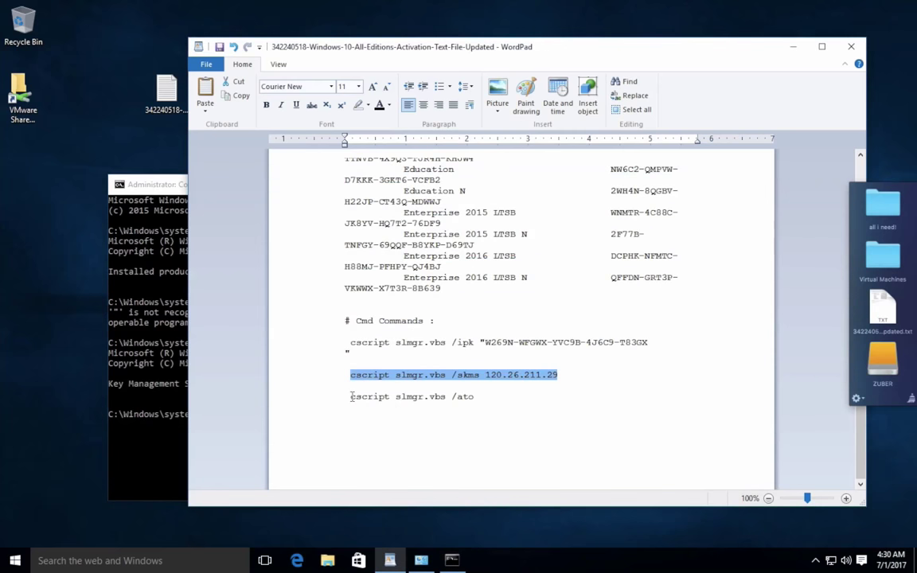
pyautogui.moveTo(350, 397); pyautogui.dragTo(464, 392)
pyautogui.press('super+c')
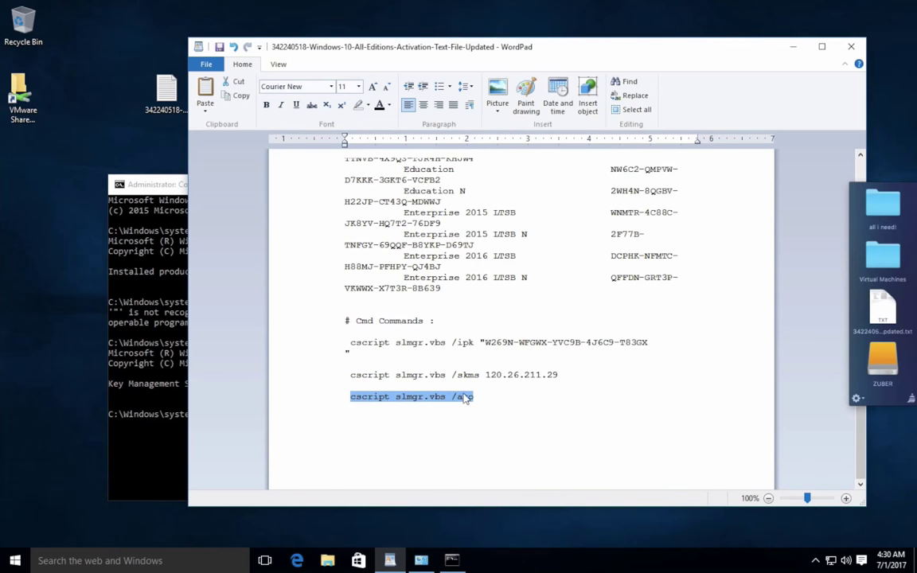
pyautogui.click(181, 390)
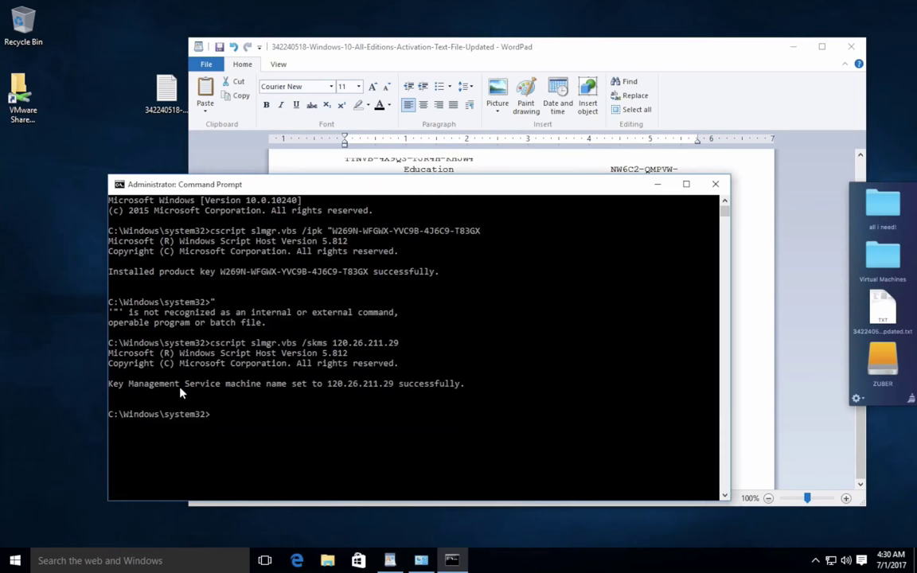
pyautogui.click(224, 429)
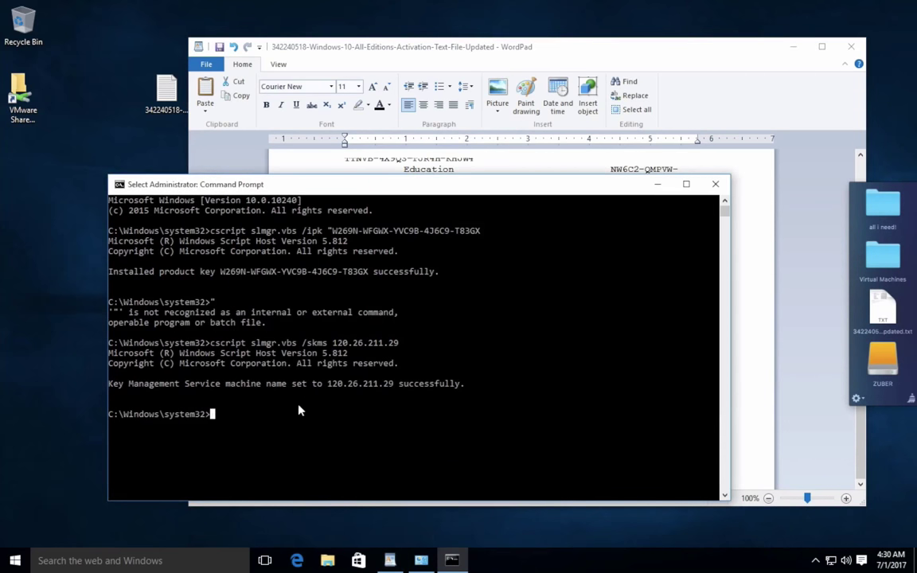
pyautogui.rightClick(323, 405)
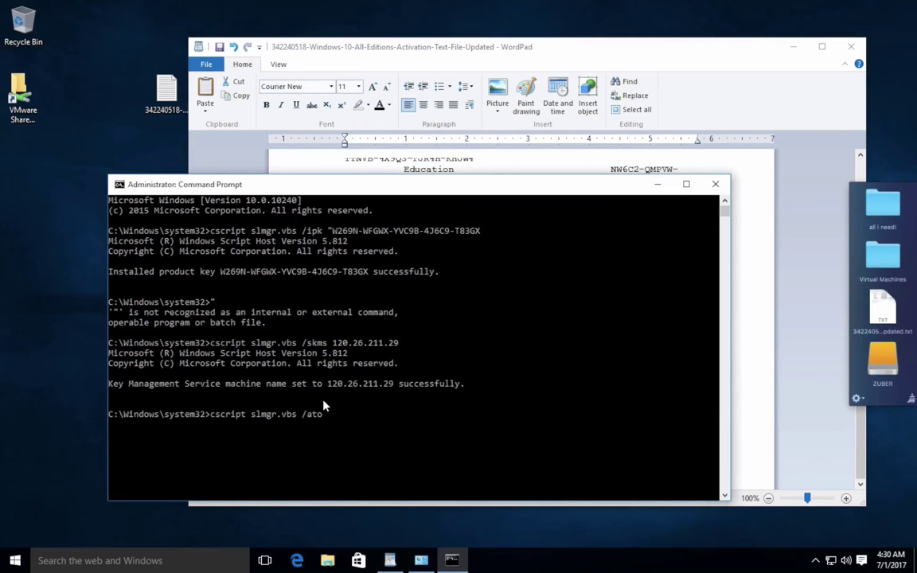
pyautogui.press('Return')
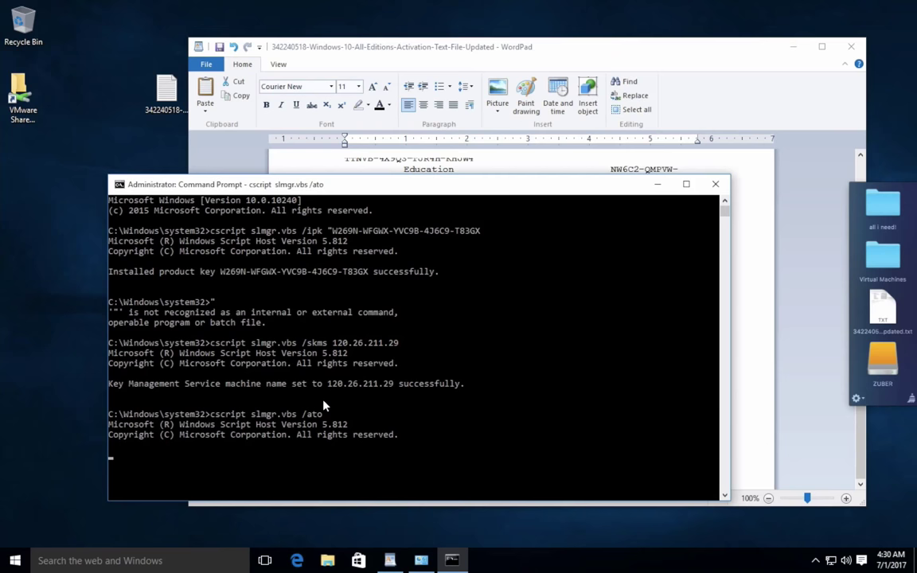
# Step: Close the System, Command Prompt and WordPad windows and deselect the activation text file on the desktop
pyautogui.moveTo(413, 559)
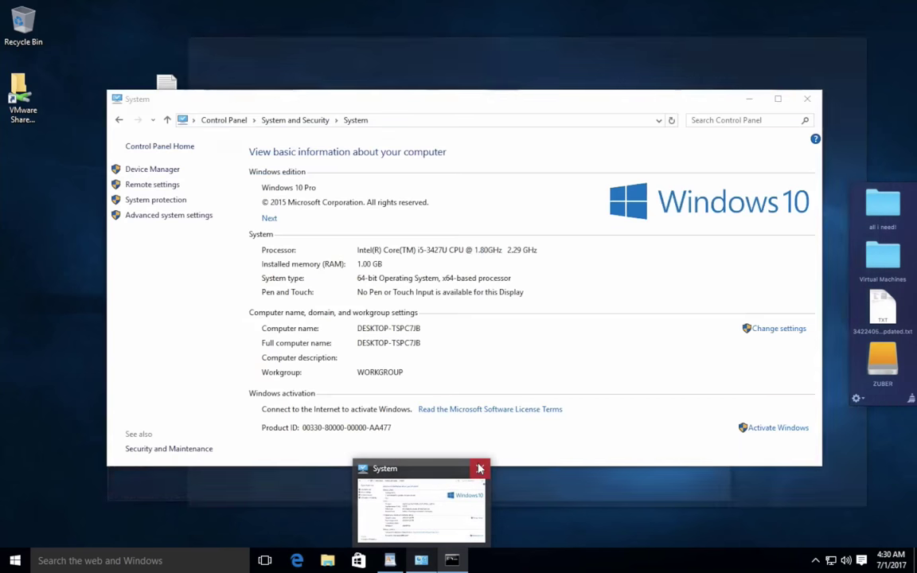
pyautogui.click(478, 469)
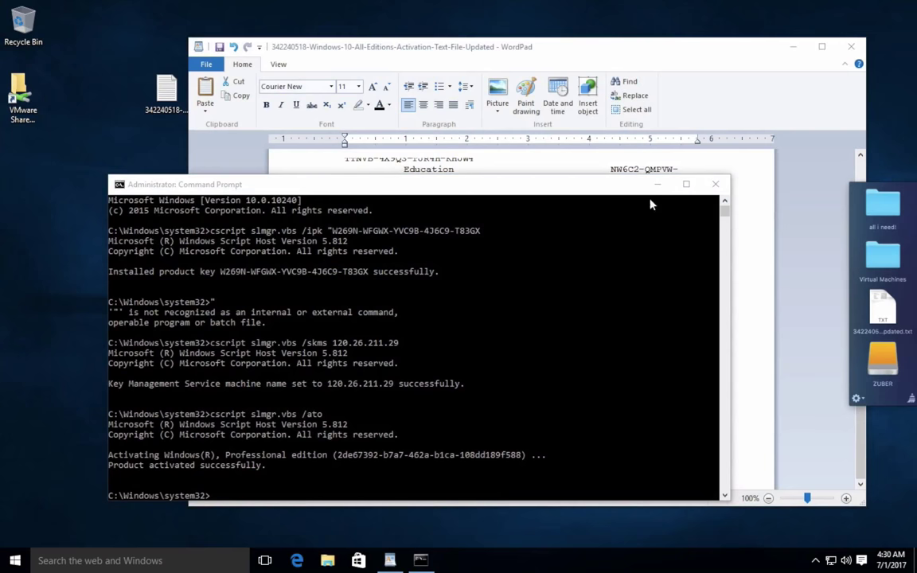
pyautogui.click(713, 186)
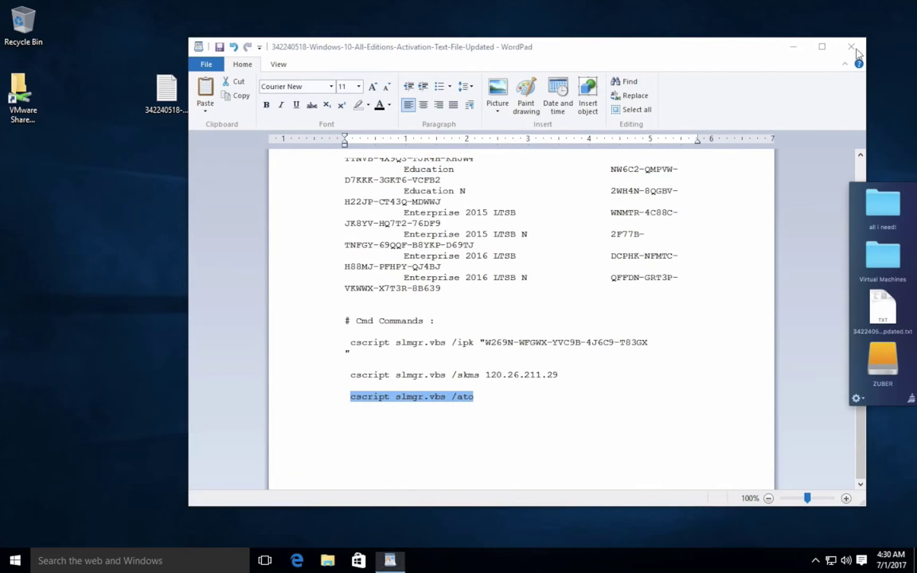
pyautogui.click(851, 47)
pyautogui.click(553, 288)
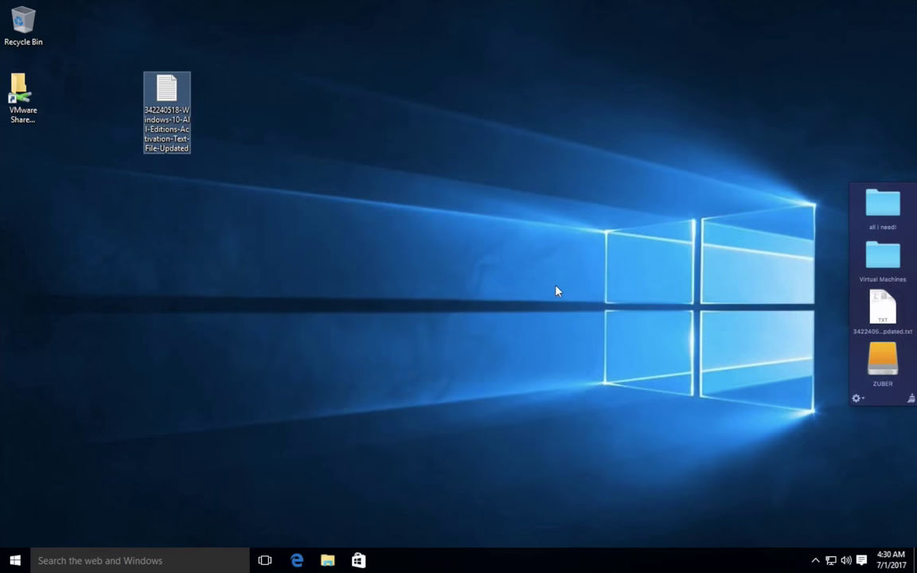
pyautogui.click(120, 241)
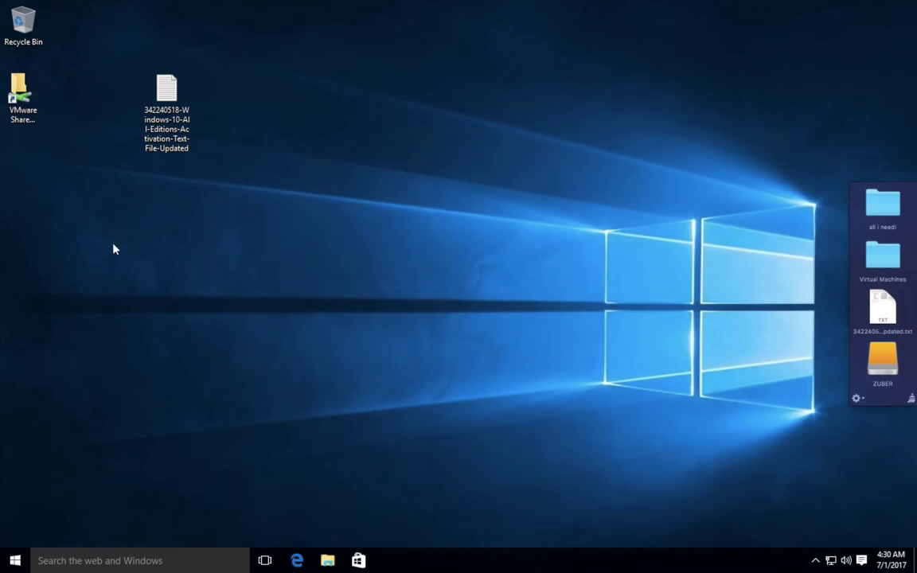
# Step: Check the Windows activation status on the Control Panel's System page, and close the window
pyautogui.click(14, 560)
pyautogui.write('cont')
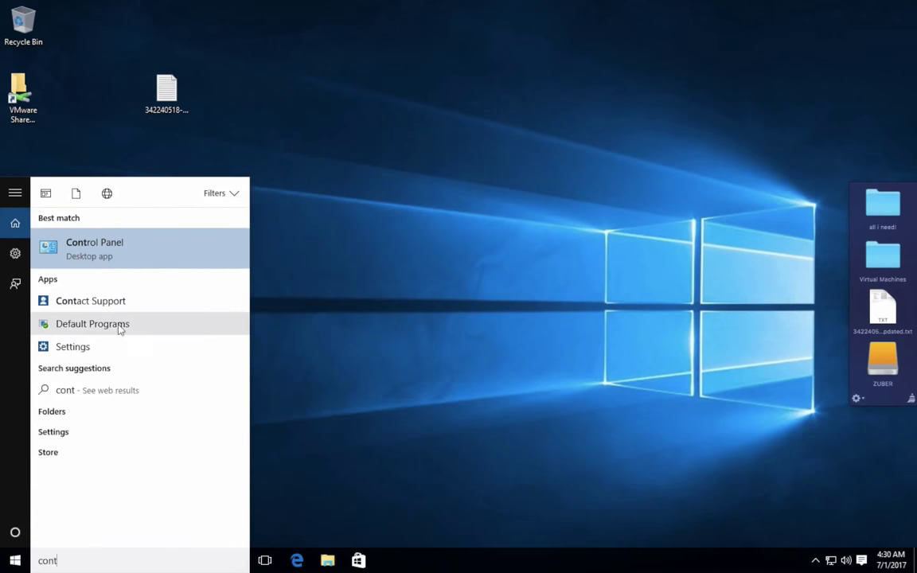
pyautogui.click(123, 257)
pyautogui.click(342, 203)
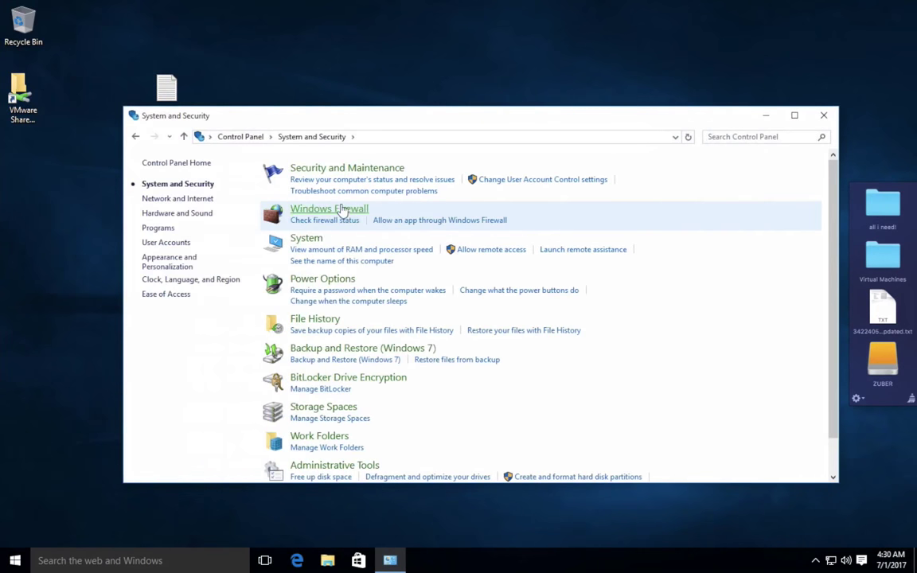
pyautogui.click(312, 237)
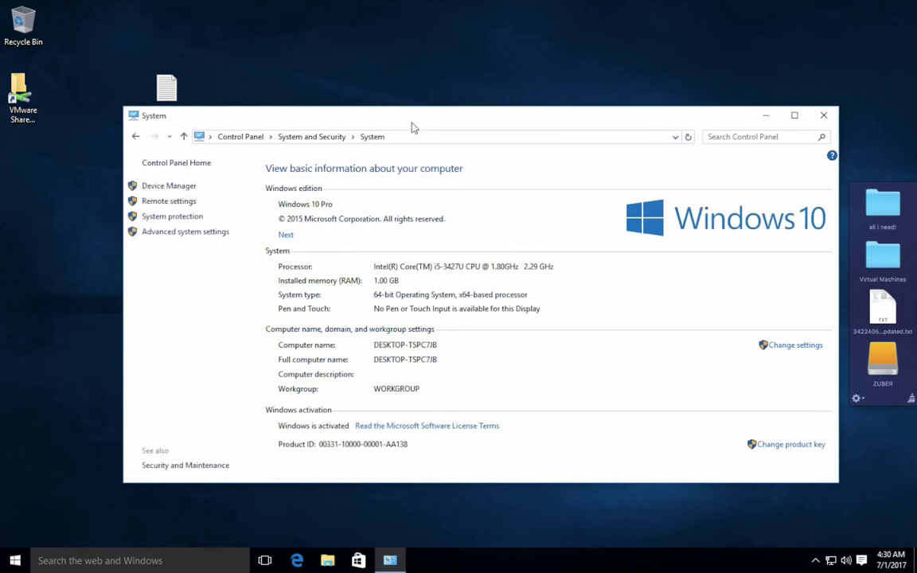
pyautogui.moveTo(409, 124); pyautogui.dragTo(481, 77)
pyautogui.moveTo(482, 75); pyautogui.dragTo(399, 76)
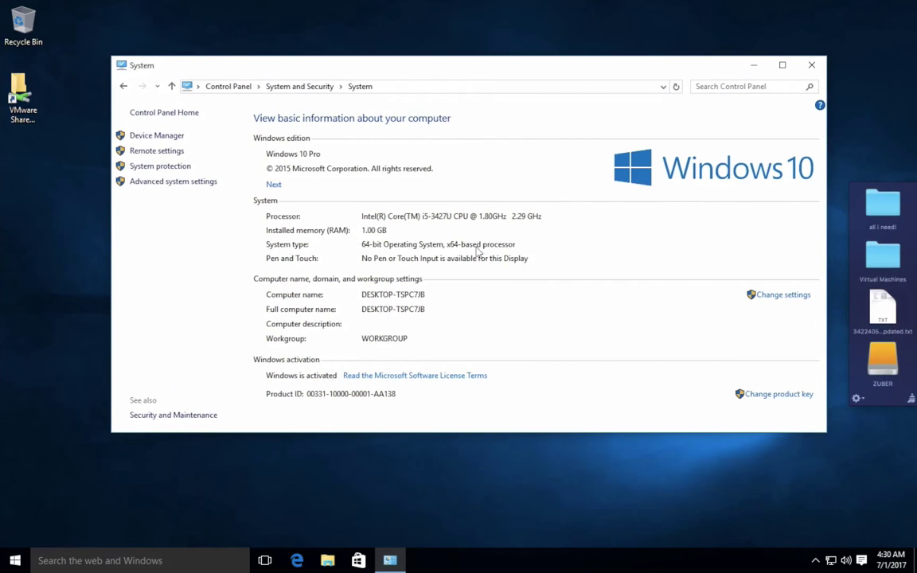
pyautogui.click(811, 64)
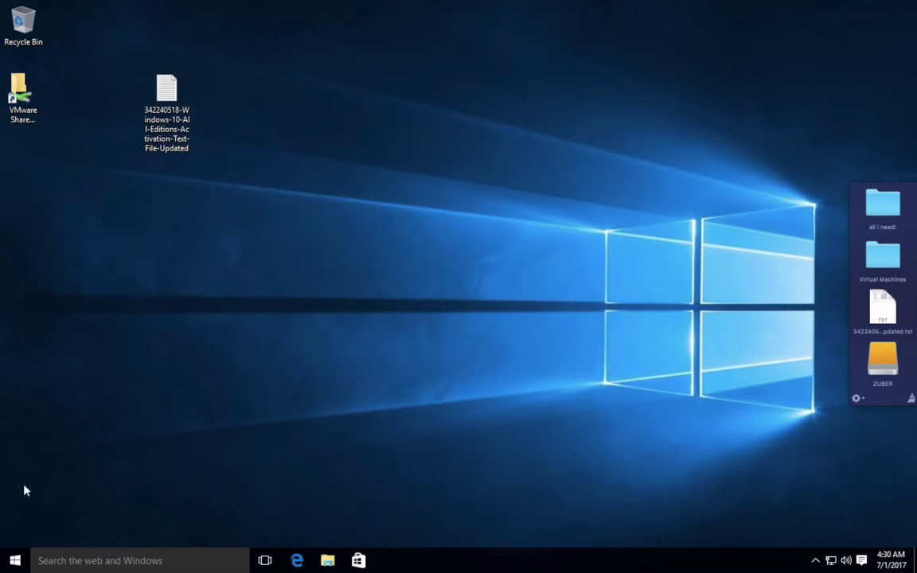
# Step: Check the Windows Update, Windows Defender and Activation pages under Update & security in Settings, and close Settings
pyautogui.click(15, 560)
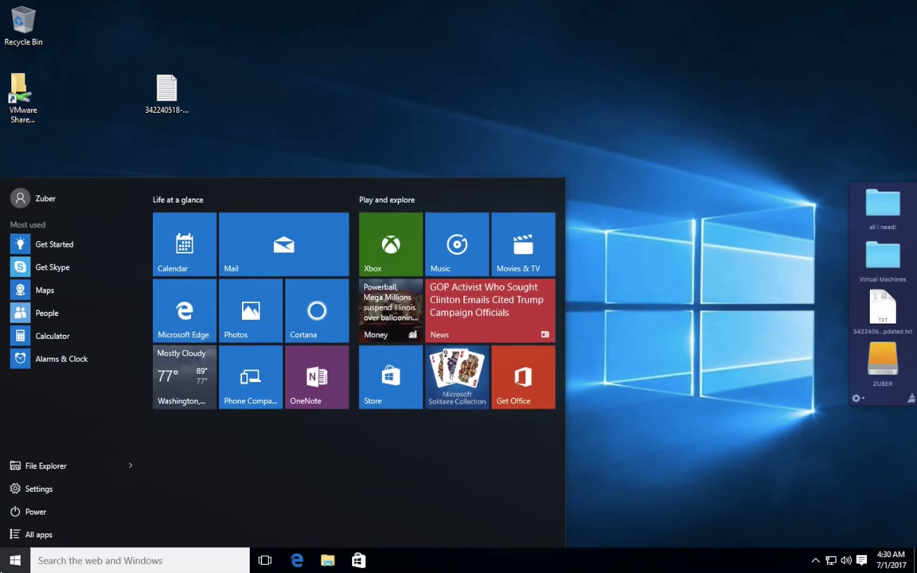
pyautogui.click(33, 496)
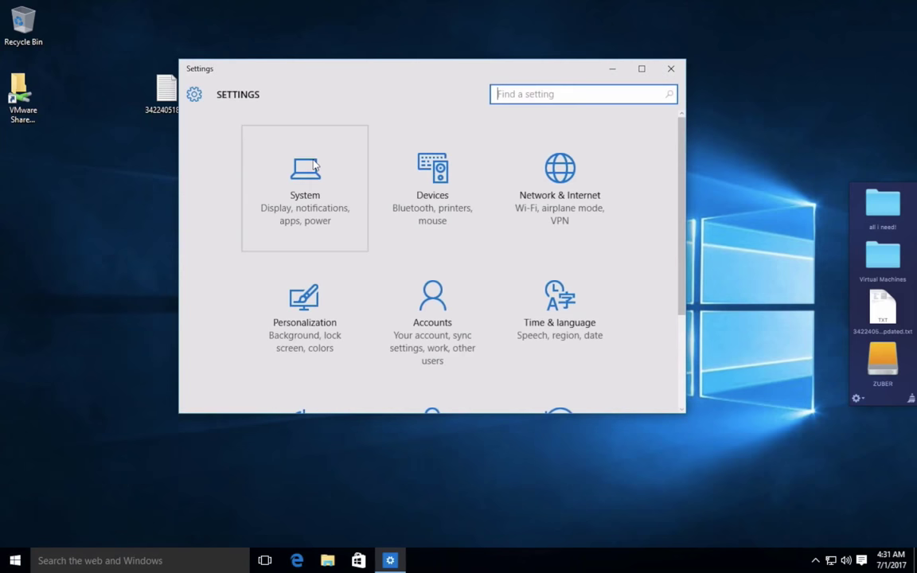
pyautogui.click(307, 166)
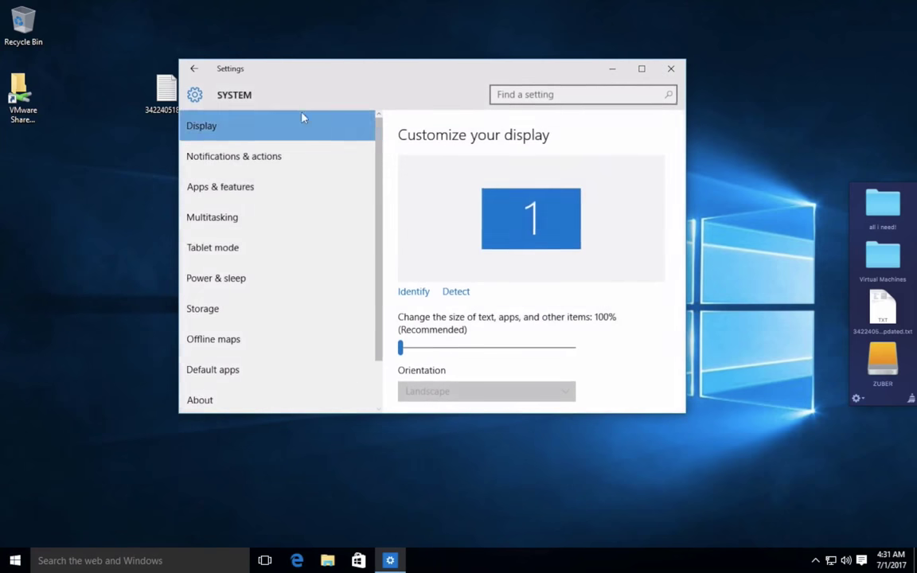
pyautogui.click(187, 69)
pyautogui.scroll(-3, 399, 179)
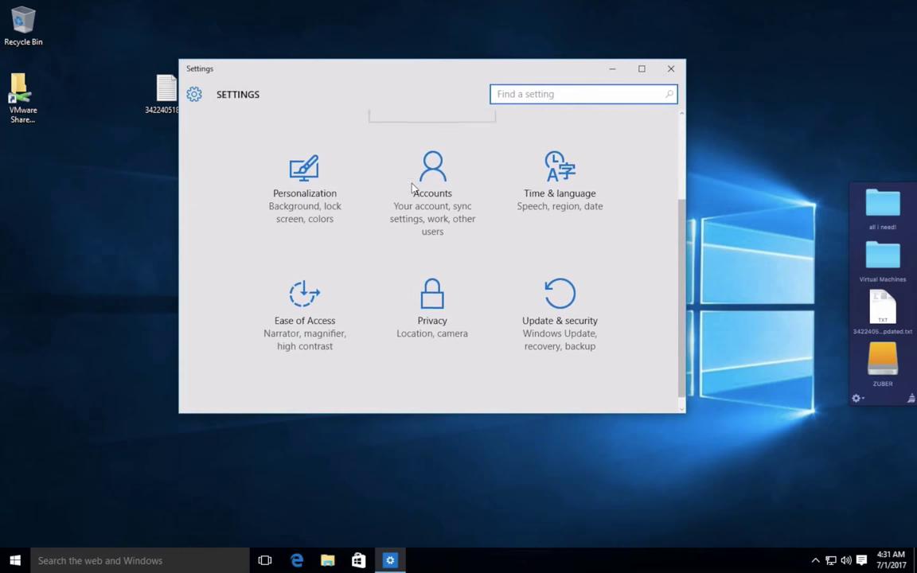
pyautogui.click(559, 287)
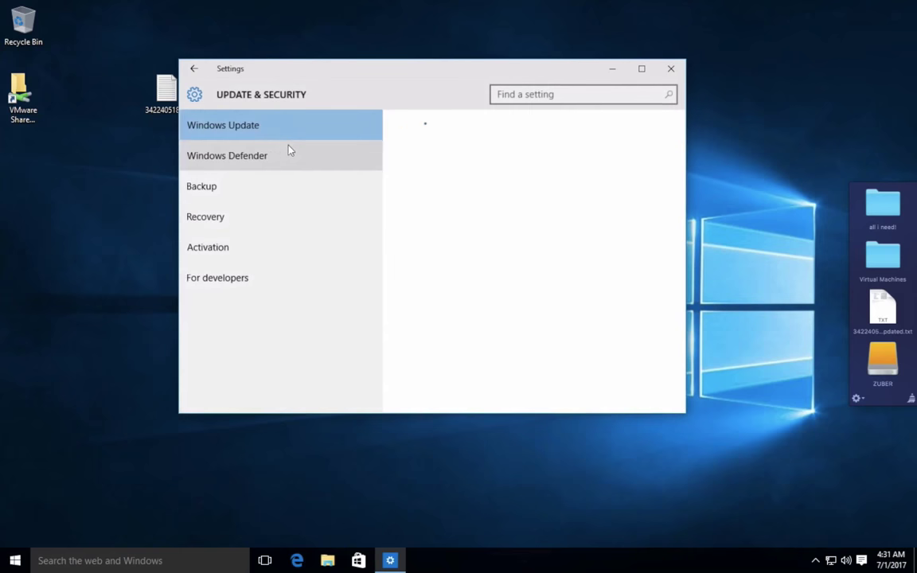
pyautogui.click(239, 155)
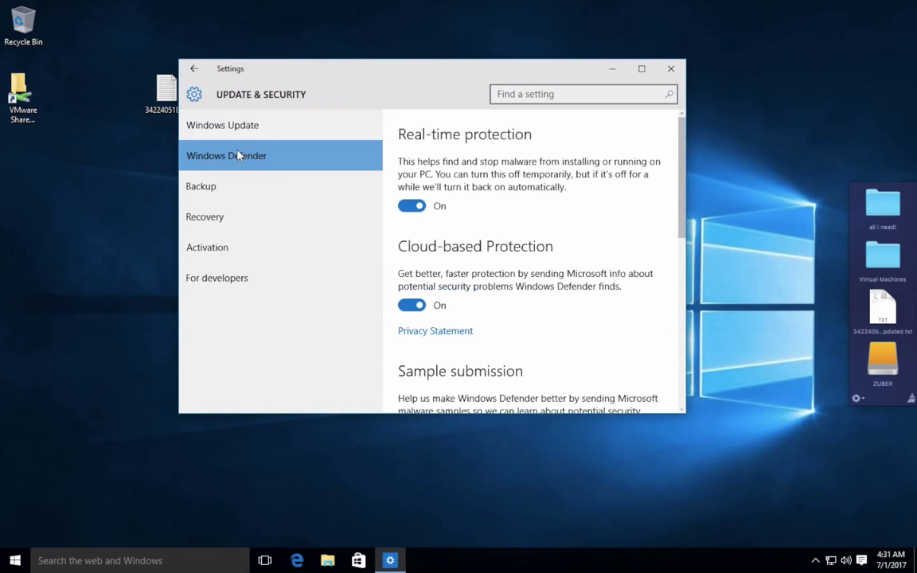
pyautogui.click(293, 132)
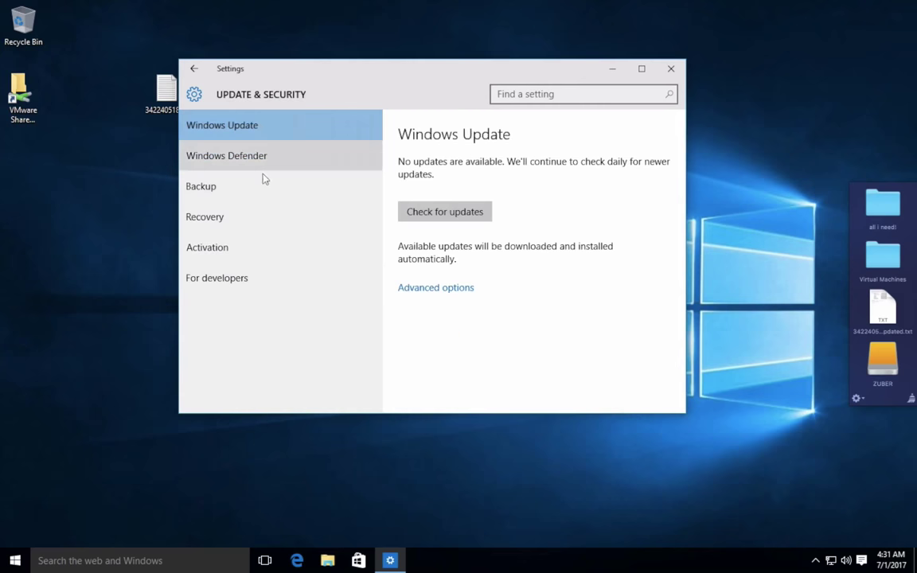
pyautogui.click(238, 247)
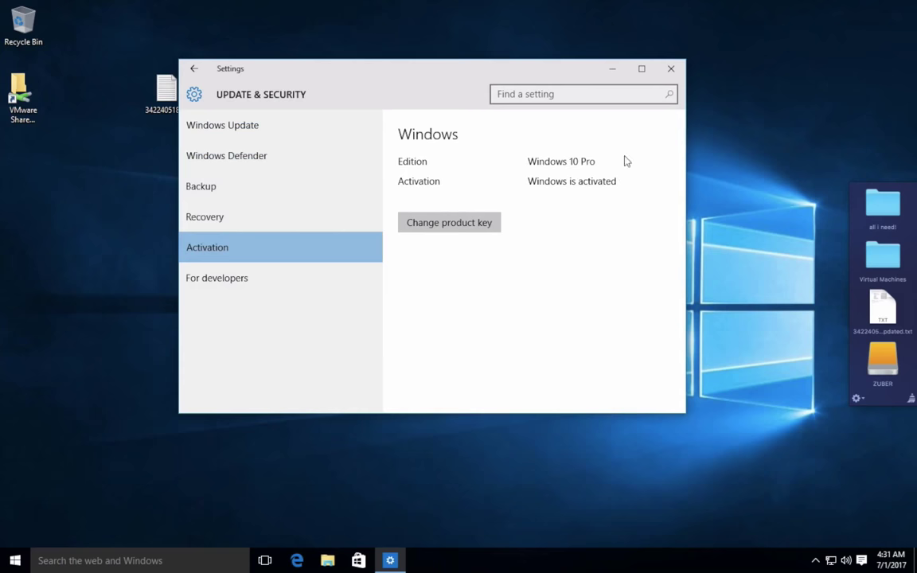
pyautogui.click(193, 68)
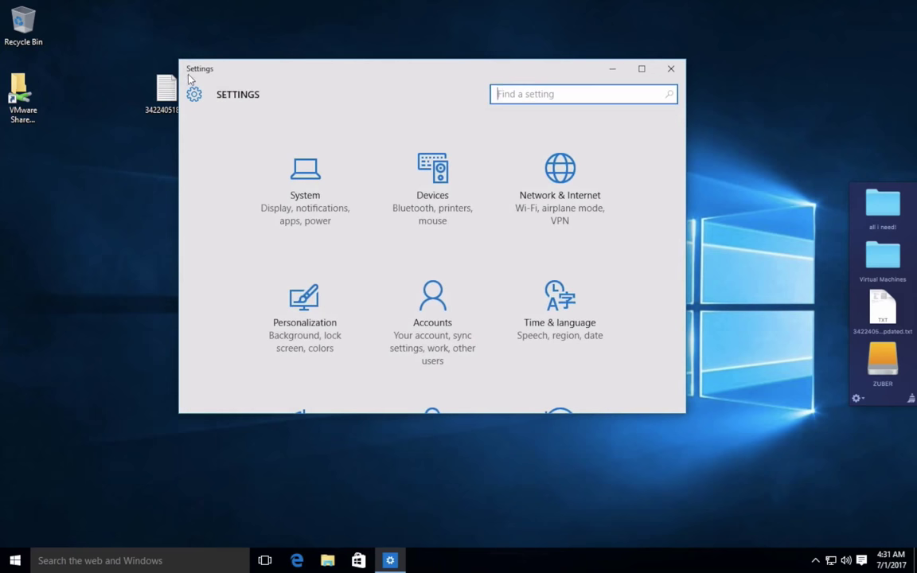
pyautogui.click(680, 73)
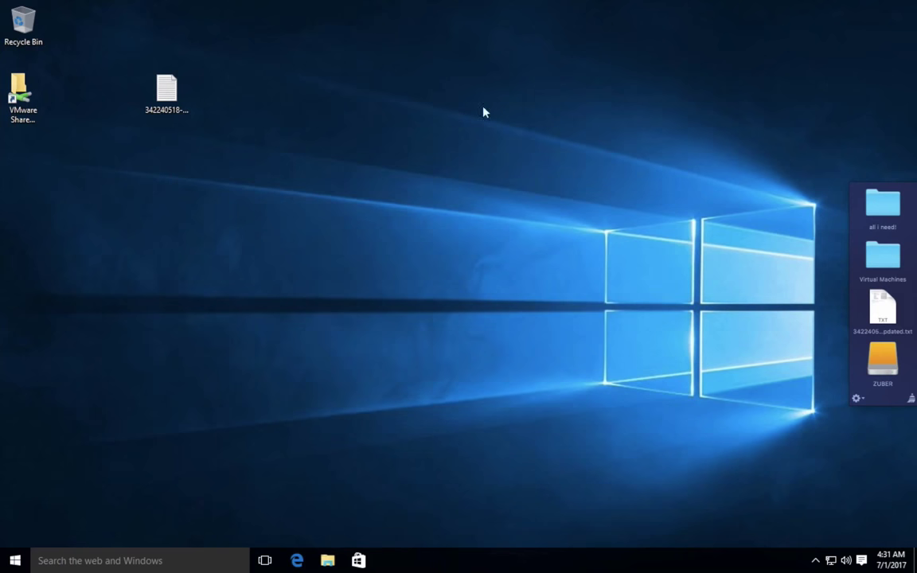
pyautogui.moveTo(483, 112); pyautogui.dragTo(374, 183)
pyautogui.moveTo(198, 169); pyautogui.dragTo(143, 74)
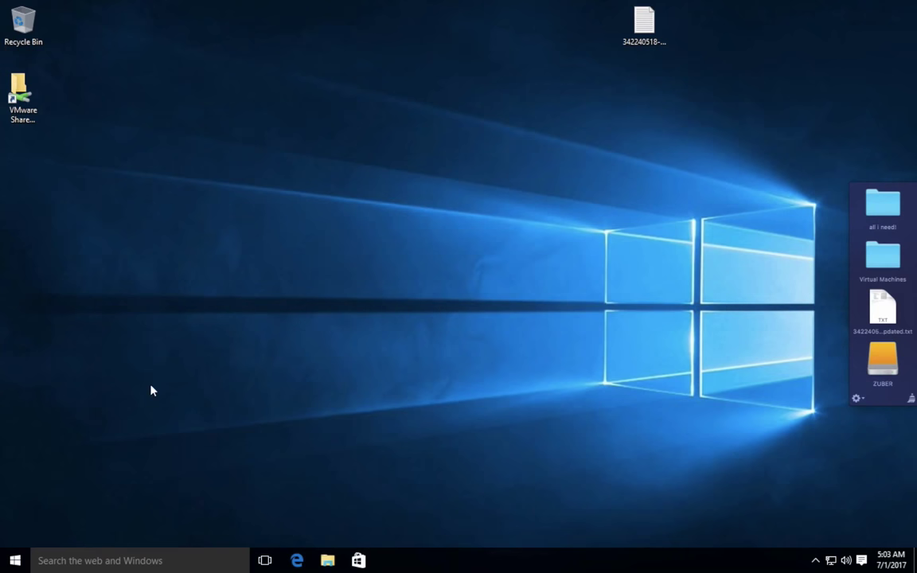
# Step: Open This PC in File Explorer and create a desktop shortcut to it beside the Recycle Bin
pyautogui.press('super+e')
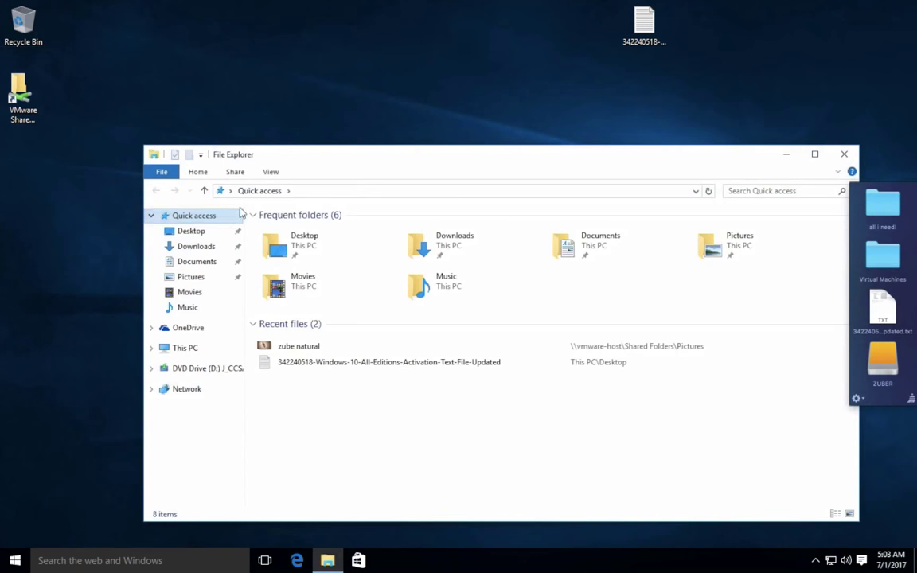
pyautogui.moveTo(262, 157); pyautogui.dragTo(216, 76)
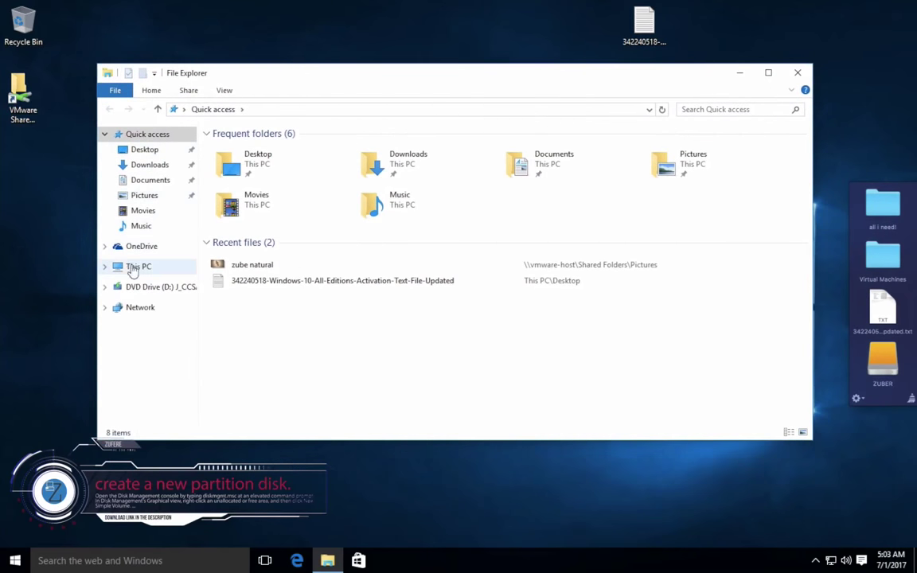
pyautogui.click(155, 267)
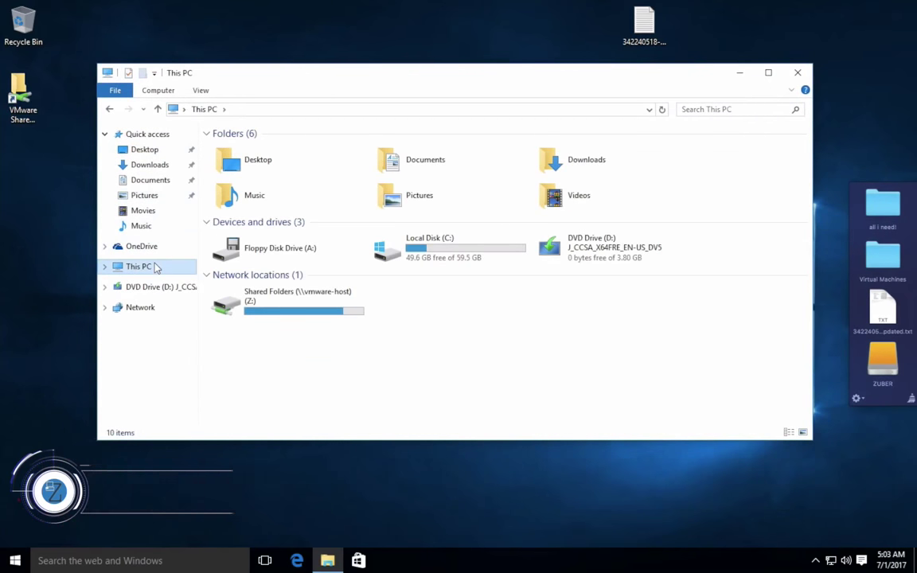
pyautogui.moveTo(155, 266); pyautogui.dragTo(100, 38)
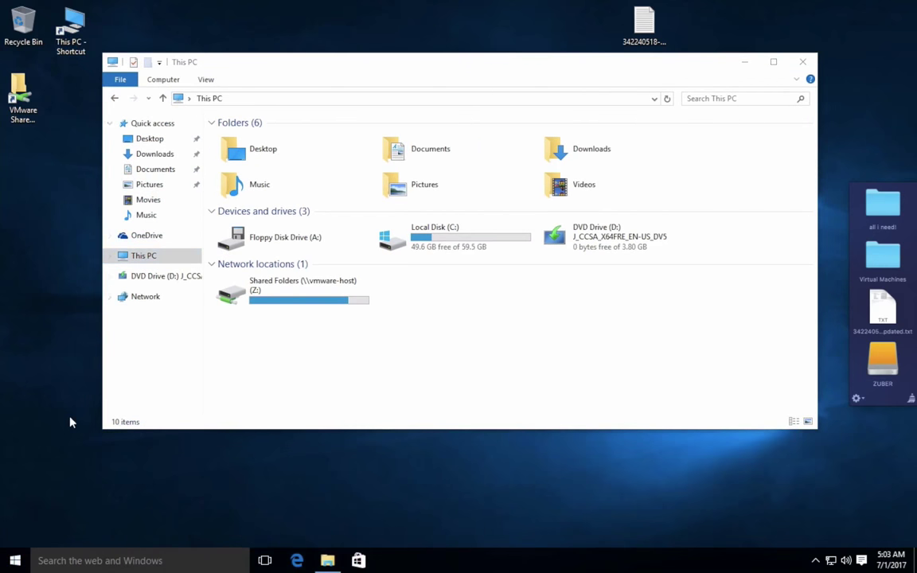
# Step: Run diskmgmt.msc to view the volumes in an enlarged Disk Management window, and close it
pyautogui.press('super')
pyautogui.write('run')
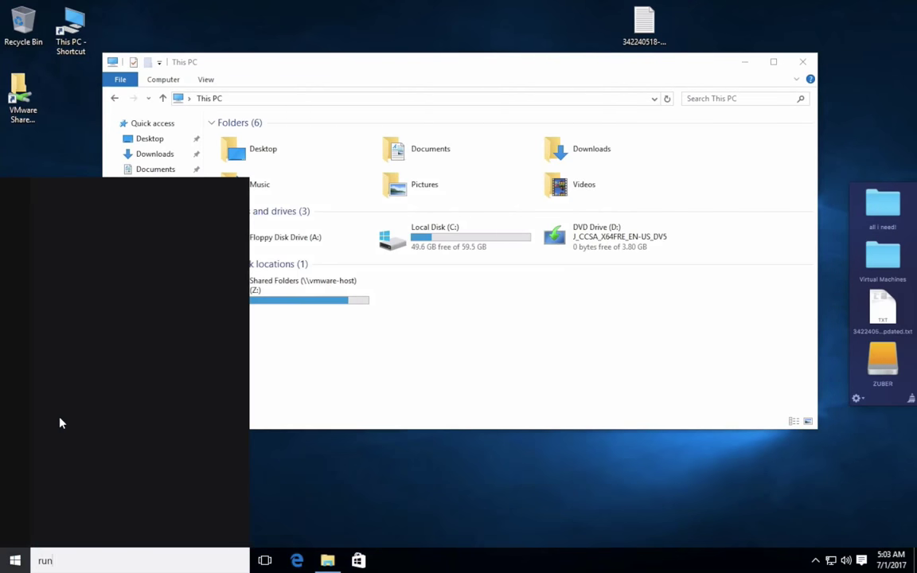
pyautogui.press('Return')
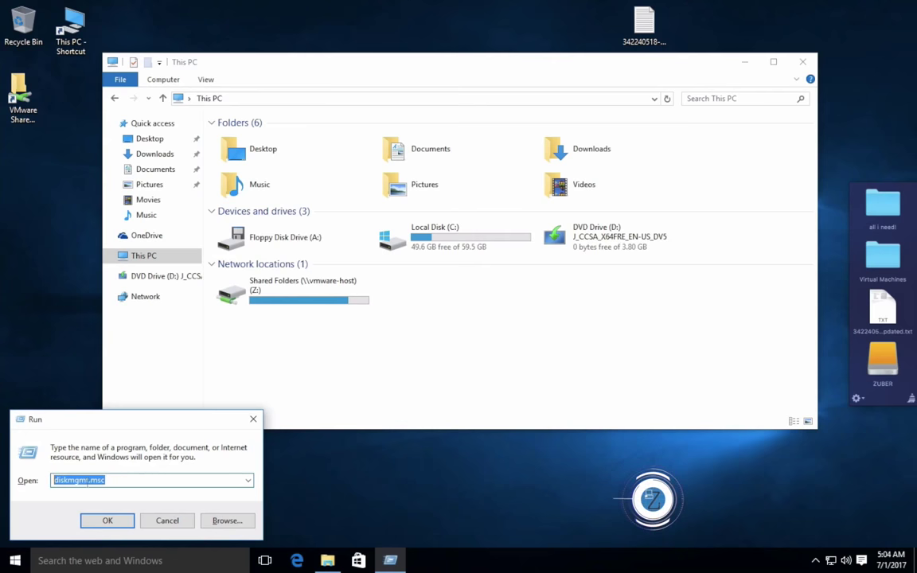
pyautogui.click(110, 521)
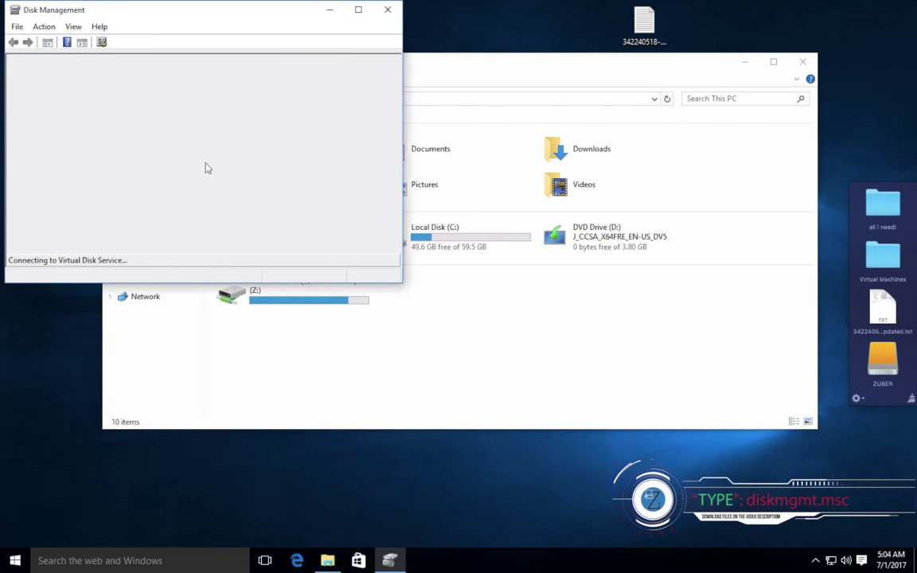
pyautogui.moveTo(139, 17); pyautogui.dragTo(290, 47)
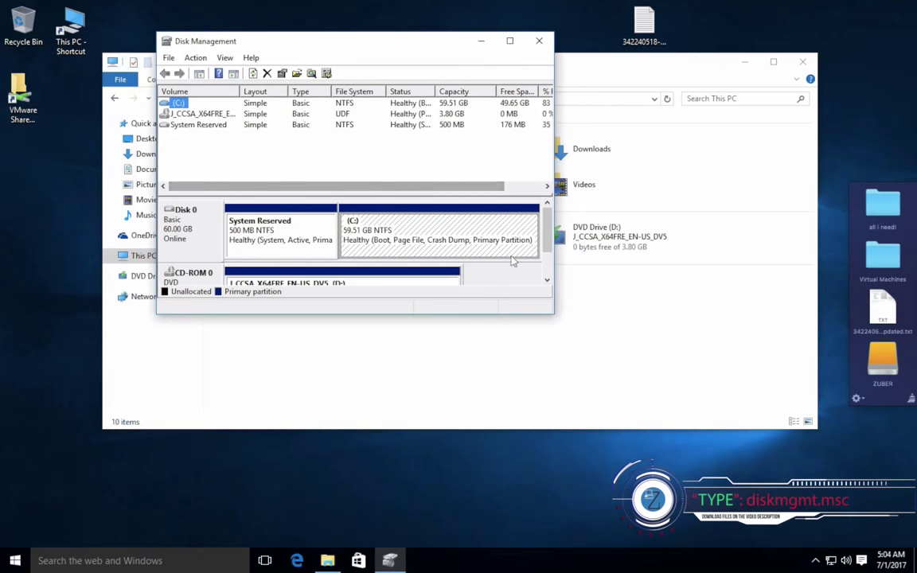
pyautogui.moveTo(555, 311); pyautogui.dragTo(657, 313)
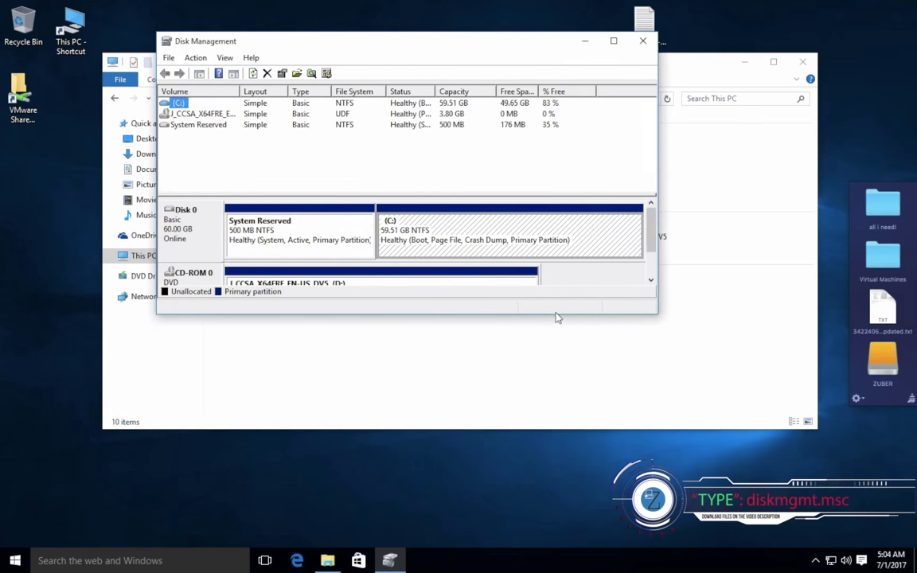
pyautogui.moveTo(554, 319); pyautogui.dragTo(557, 350)
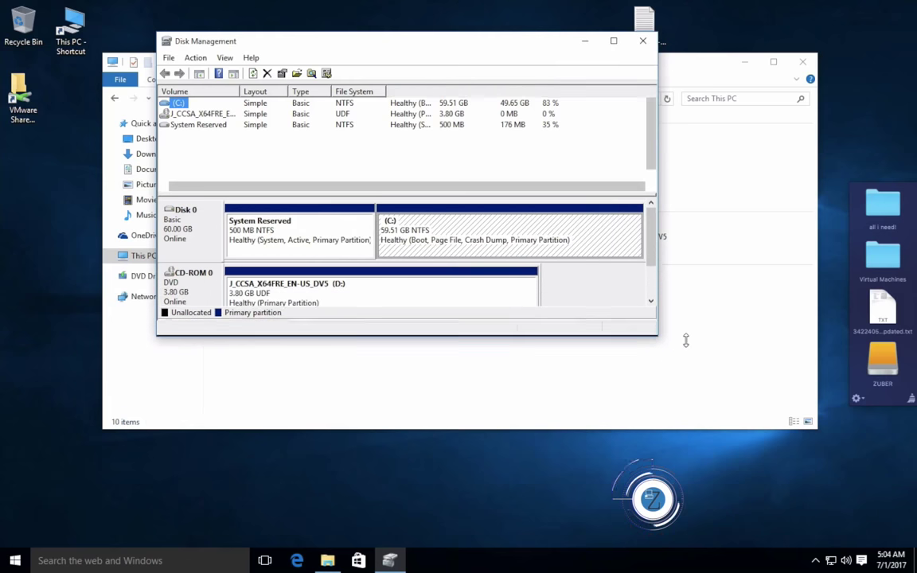
pyautogui.moveTo(657, 344); pyautogui.dragTo(729, 382)
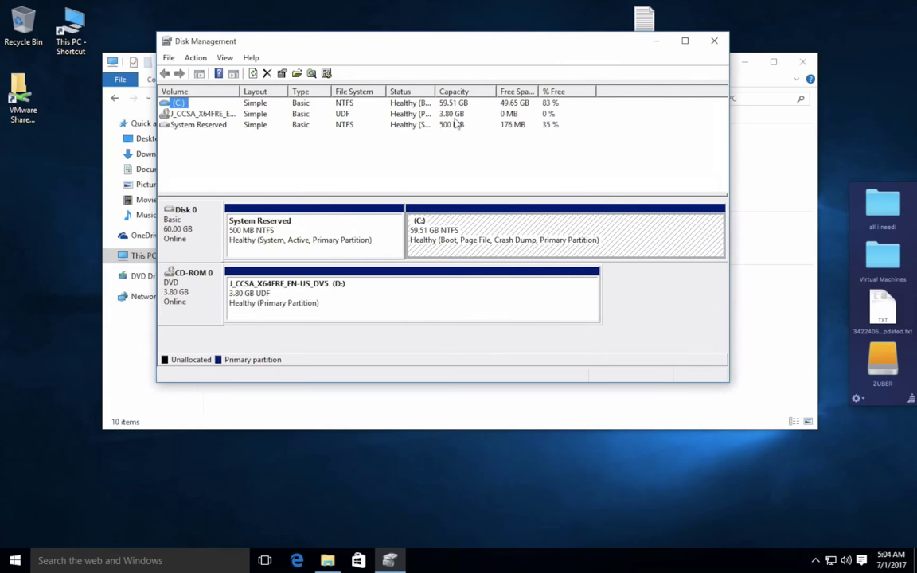
pyautogui.click(714, 41)
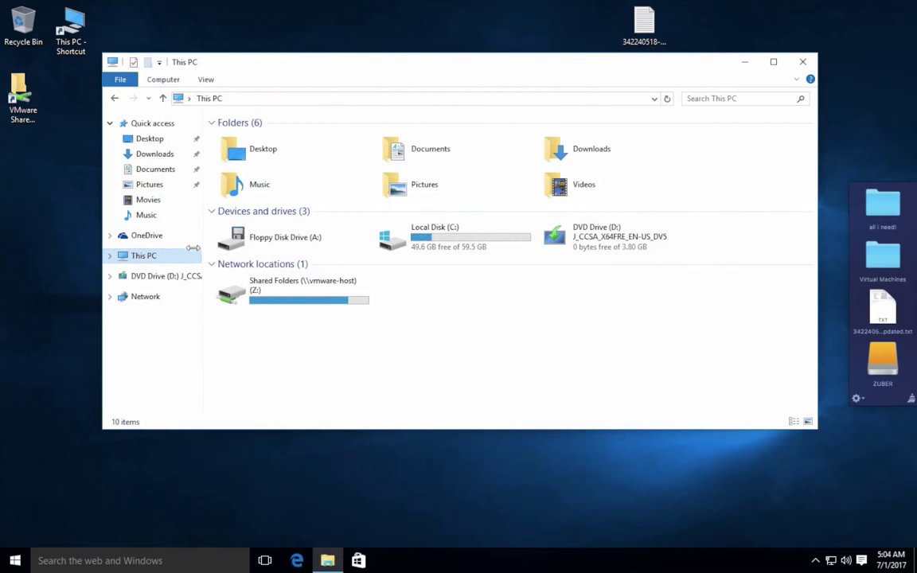
# Step: Open Computer Management for This PC and display Disk Management from its Storage section
pyautogui.rightClick(183, 256)
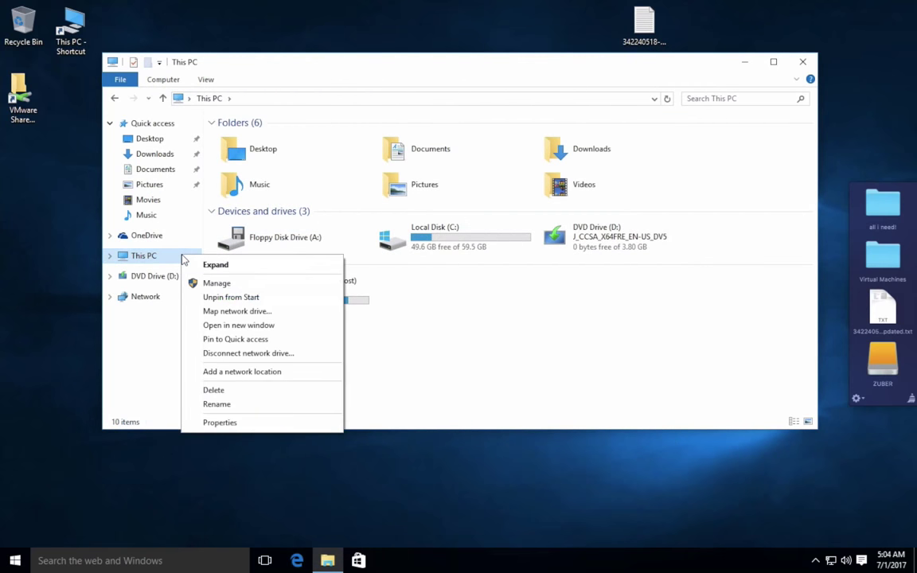
pyautogui.click(217, 284)
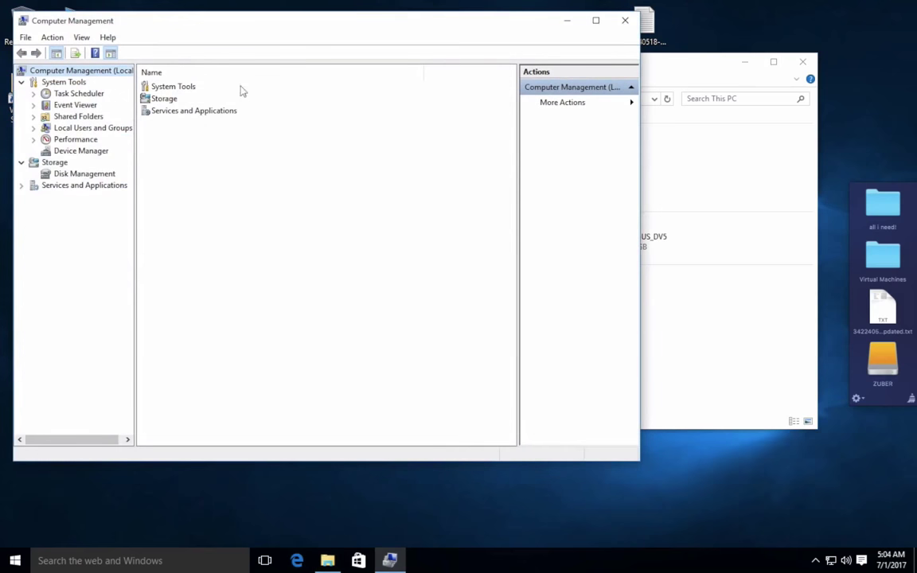
pyautogui.moveTo(216, 30); pyautogui.dragTo(301, 30)
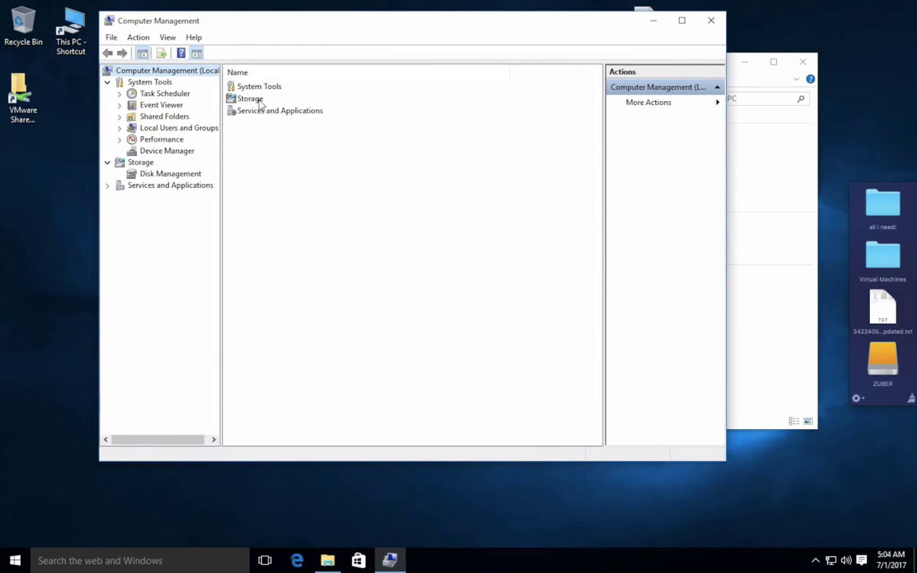
pyautogui.doubleClick(259, 103)
pyautogui.click(247, 90)
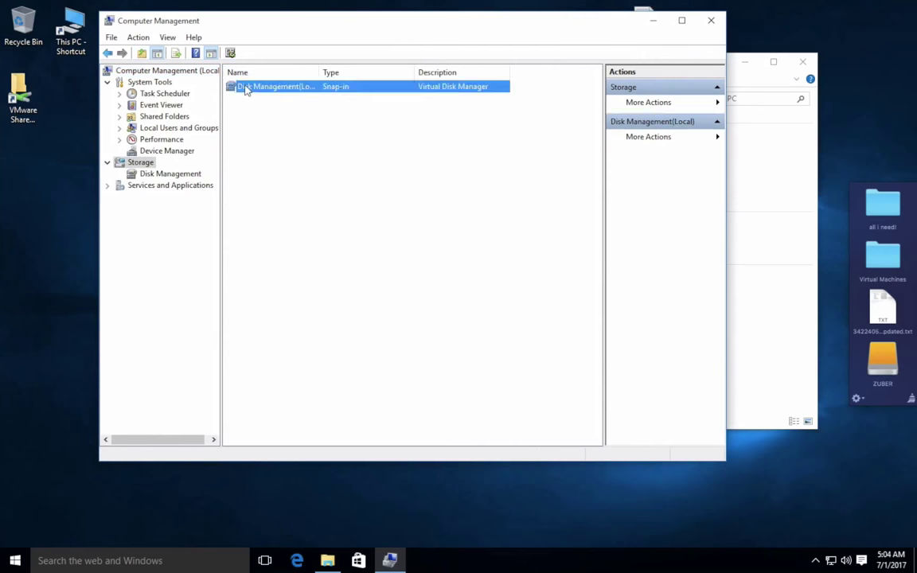
pyautogui.doubleClick(246, 90)
pyautogui.moveTo(275, 30); pyautogui.dragTo(314, 29)
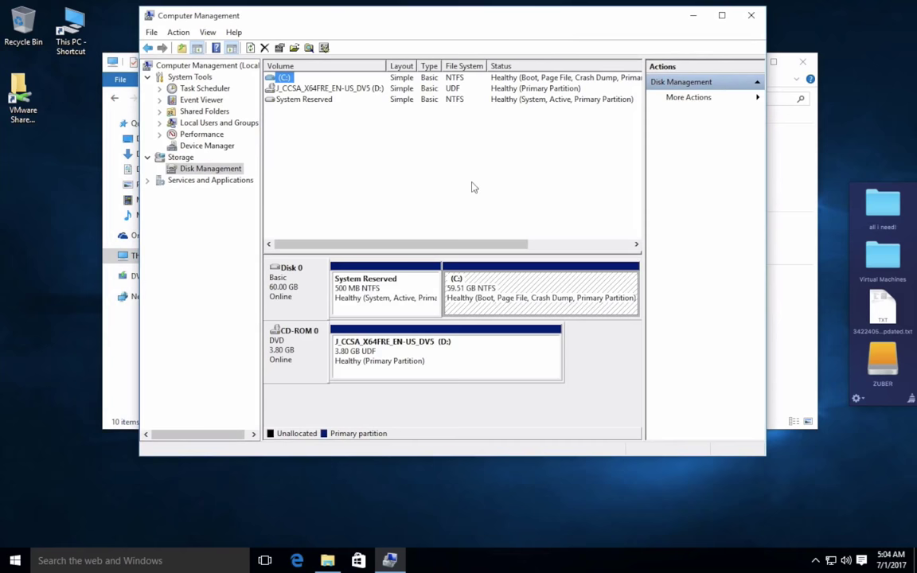
# Step: Shrink the C: volume on Disk 0 by 5000 MB
pyautogui.rightClick(528, 288)
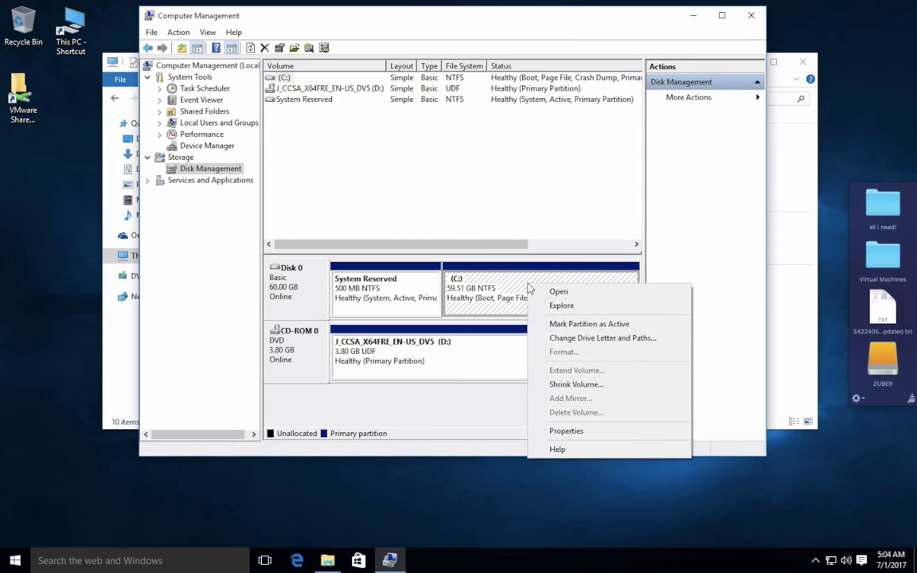
pyautogui.click(584, 384)
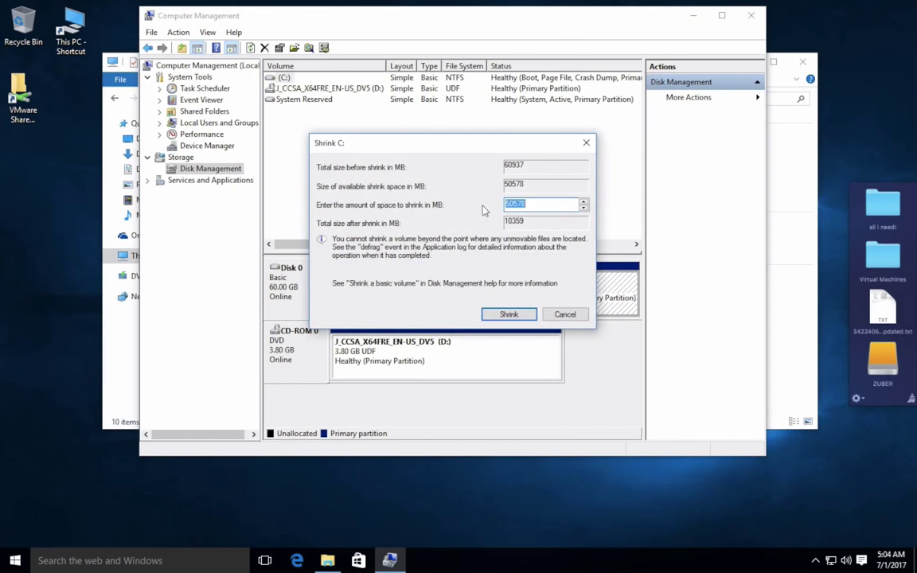
pyautogui.moveTo(449, 145); pyautogui.dragTo(587, 145)
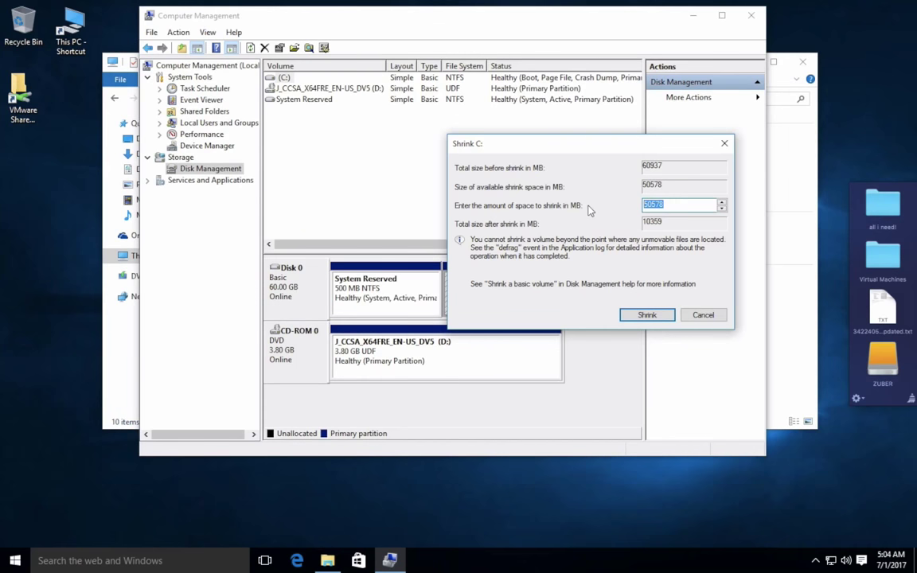
pyautogui.write('5000')
pyautogui.moveTo(491, 152); pyautogui.dragTo(555, 135)
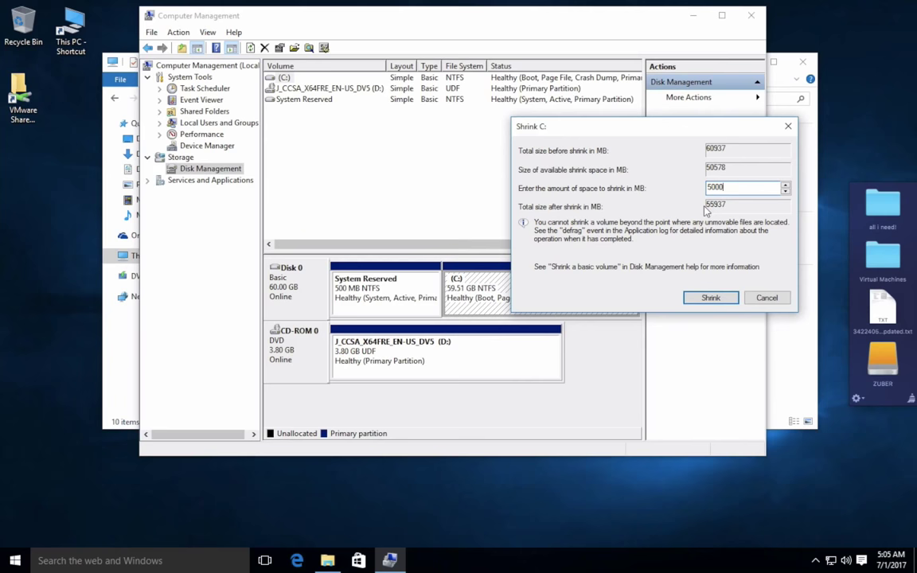
pyautogui.click(711, 297)
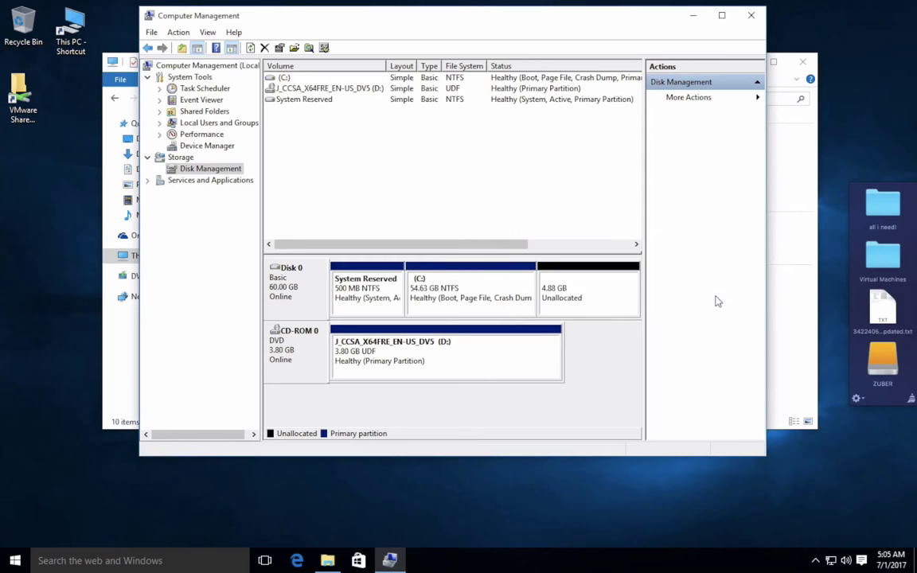
# Step: Start a new simple volume in Disk 0's unallocated space, with a size of 5000 MB and drive letter E
pyautogui.click(589, 290)
pyautogui.rightClick(585, 292)
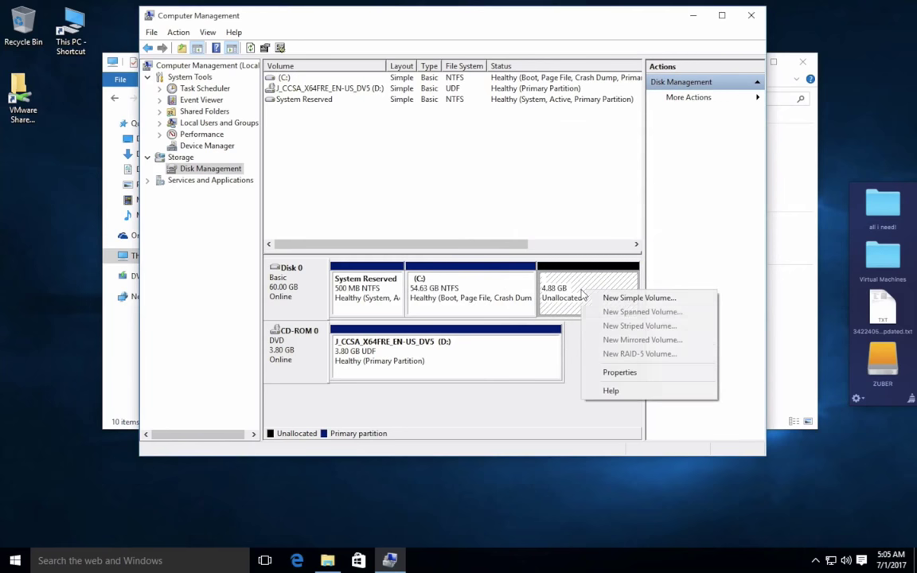
pyautogui.click(632, 298)
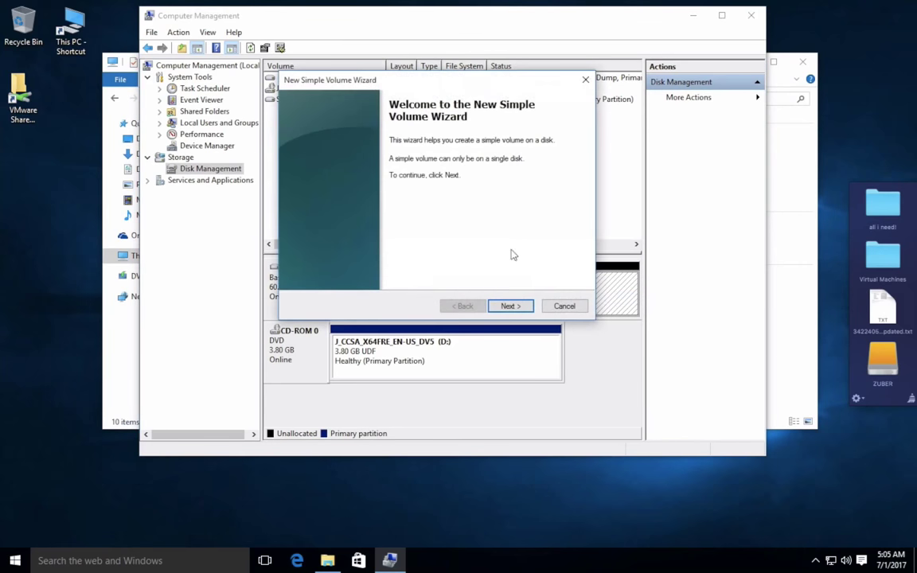
pyautogui.click(516, 308)
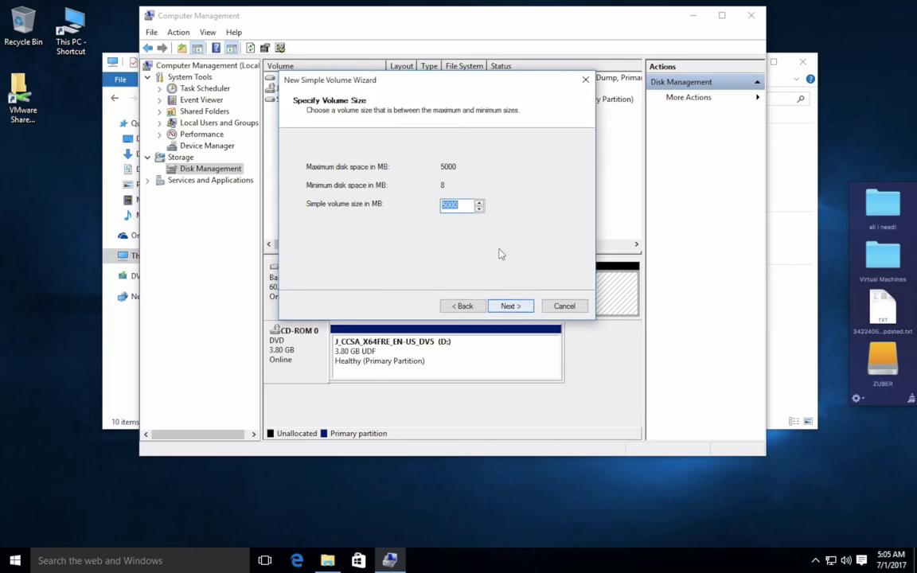
pyautogui.click(517, 306)
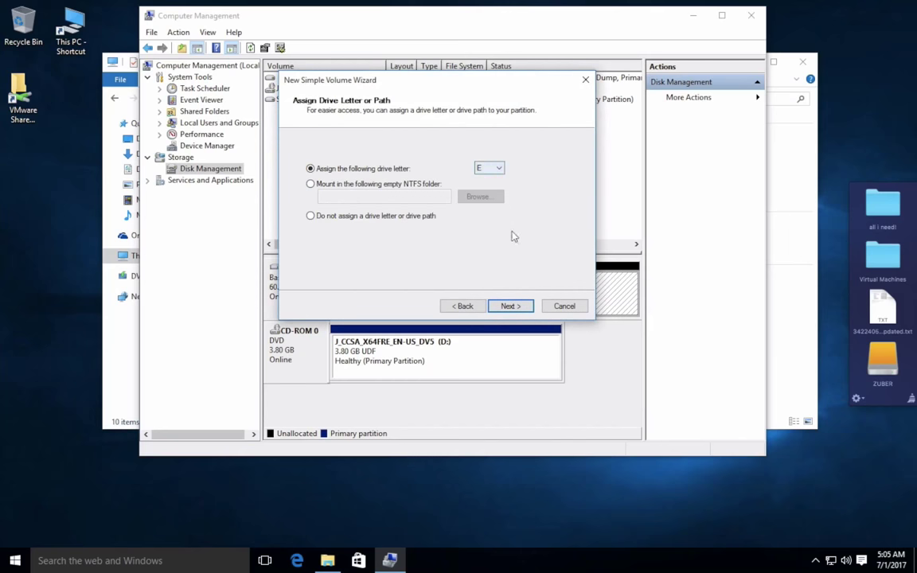
pyautogui.click(516, 305)
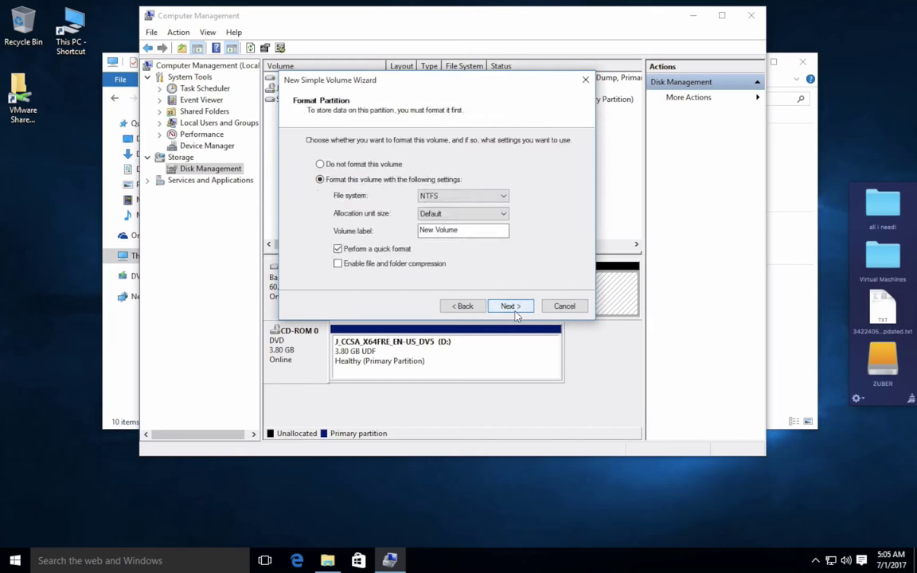
# Step: Set the new volume's file system to FAT32, enter a personal name as its label, and finish creating it
pyautogui.click(455, 197)
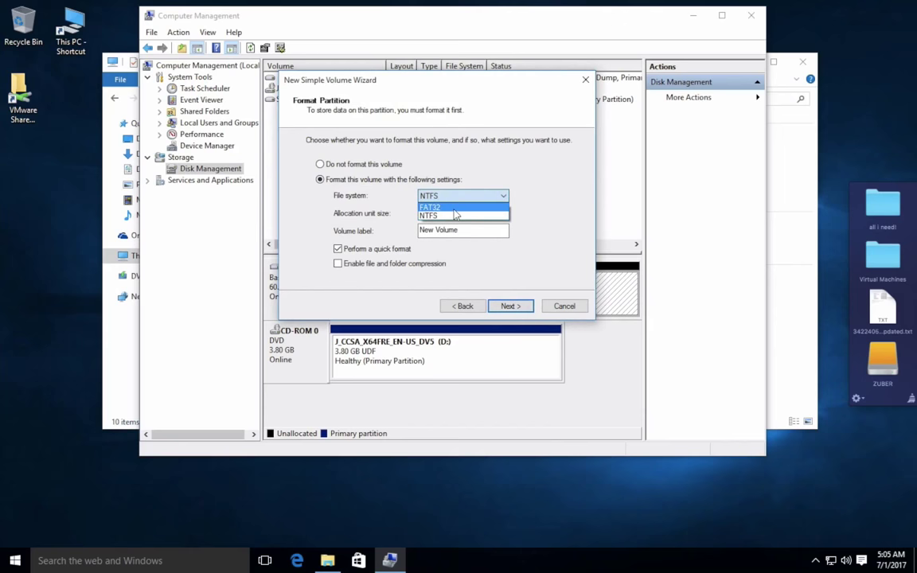
pyautogui.click(455, 209)
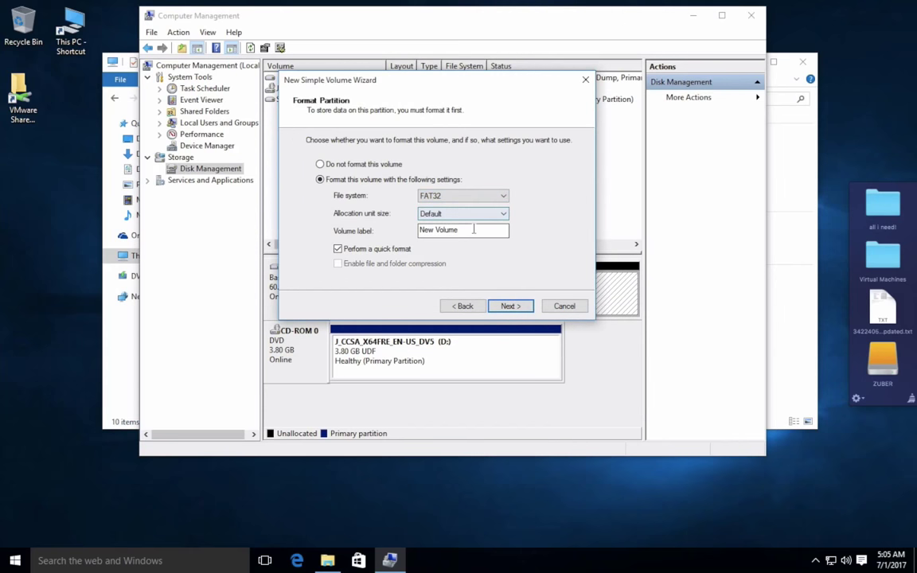
pyautogui.moveTo(476, 230); pyautogui.dragTo(420, 229)
pyautogui.write('ZUBER')
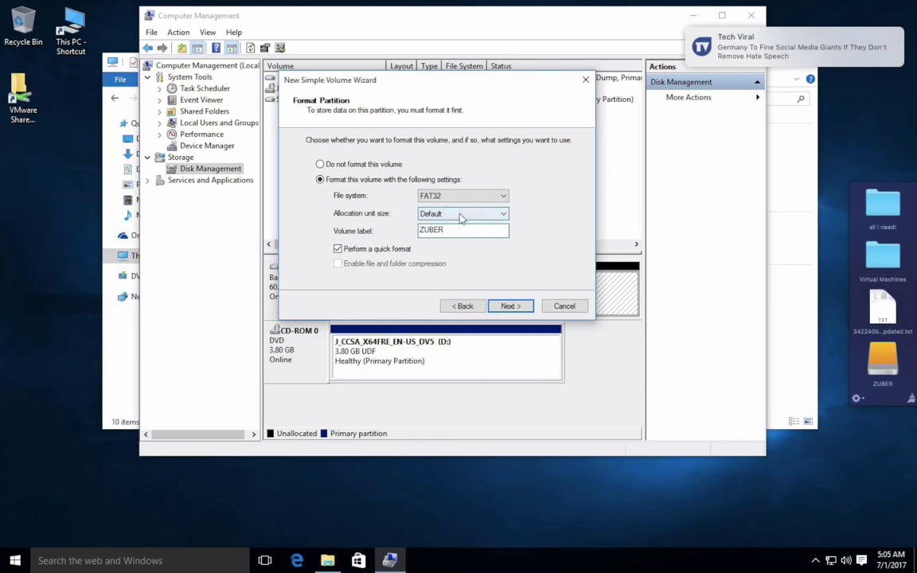
pyautogui.click(509, 307)
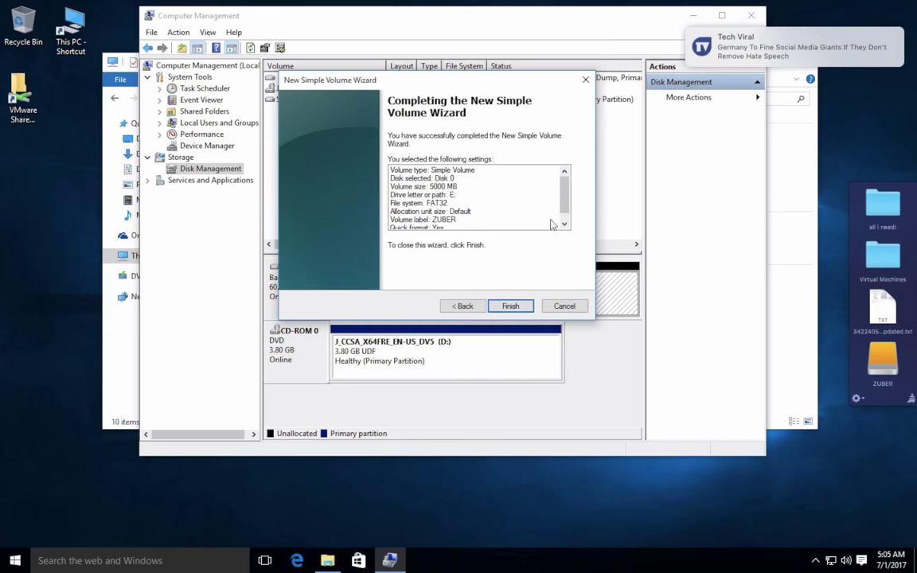
pyautogui.click(510, 306)
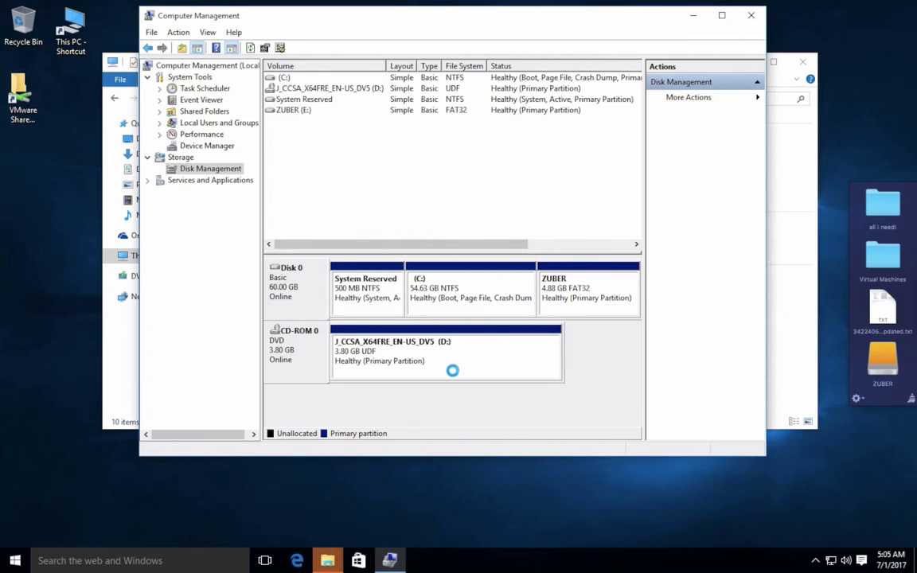
# Step: Quick-format the new E: drive as FAT32 with a 4096-byte allocation unit size, and close the format dialog
pyautogui.click(328, 562)
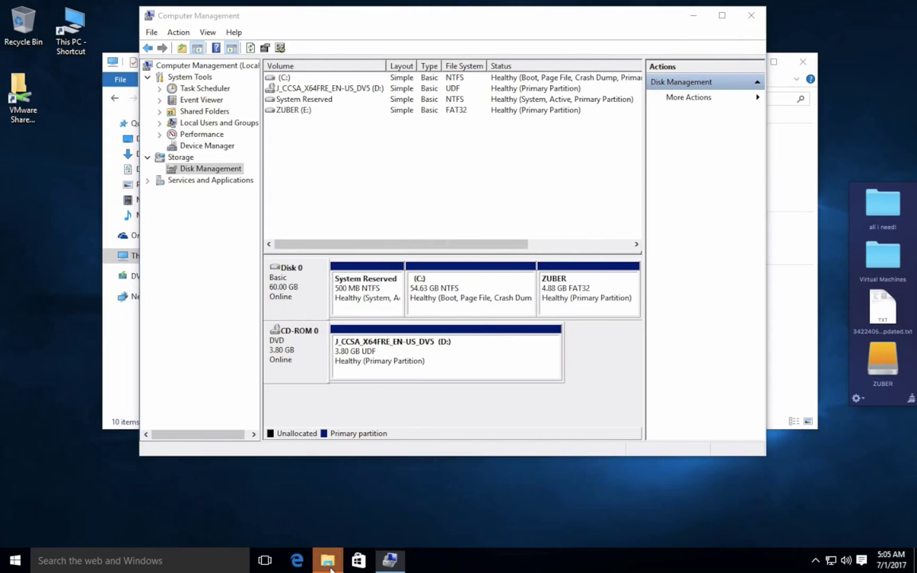
pyautogui.click(395, 505)
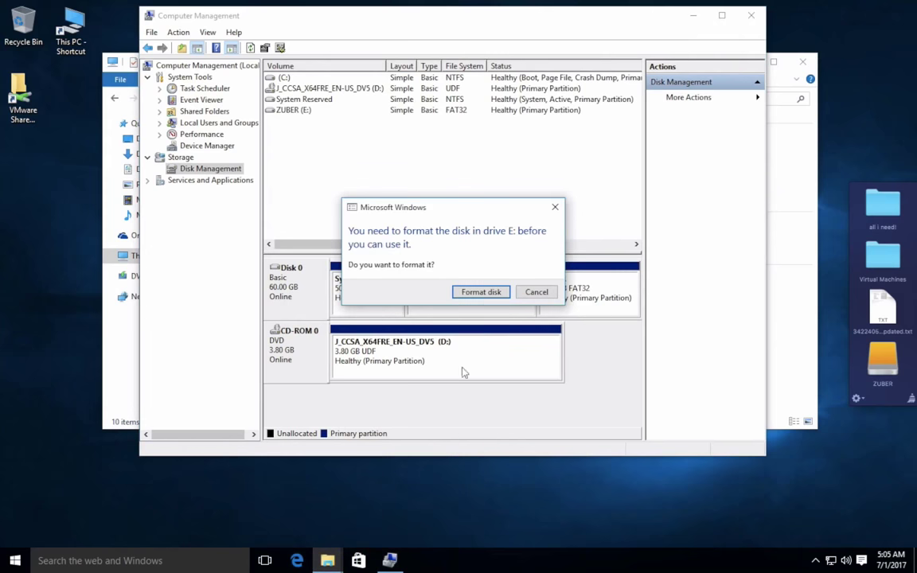
pyautogui.click(482, 294)
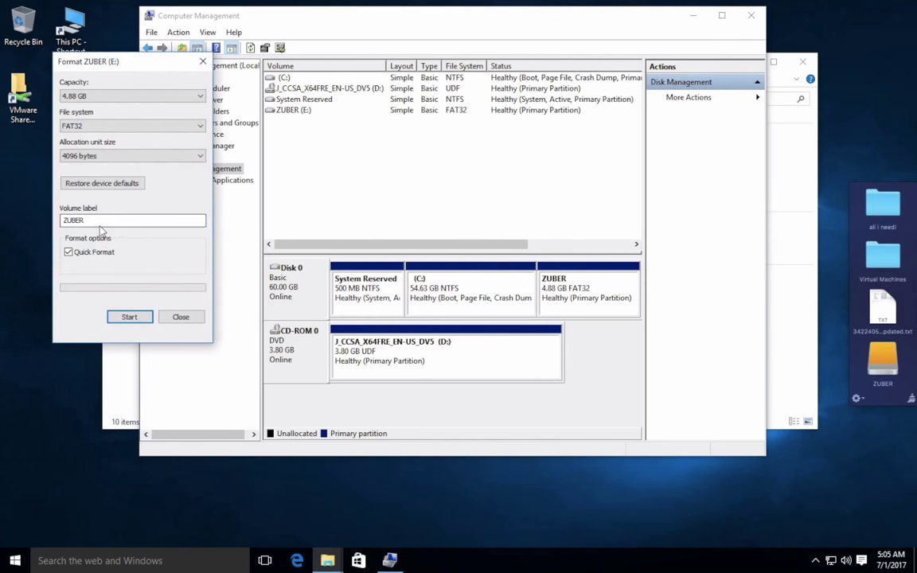
pyautogui.click(127, 317)
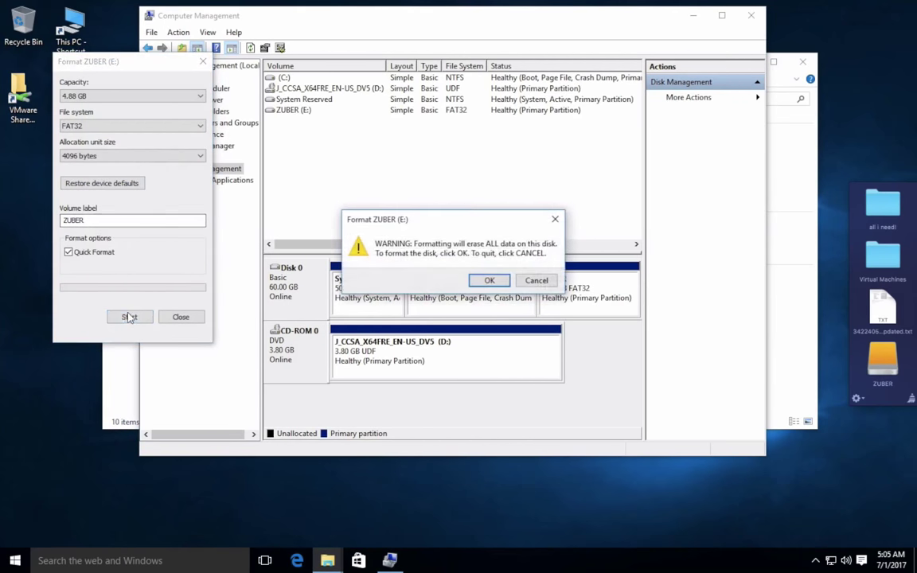
pyautogui.click(490, 279)
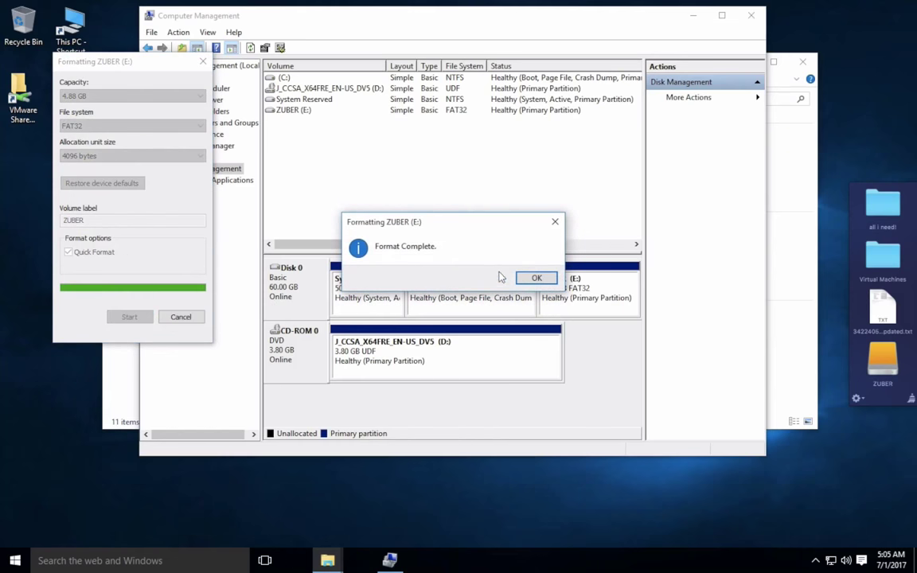
pyautogui.click(536, 277)
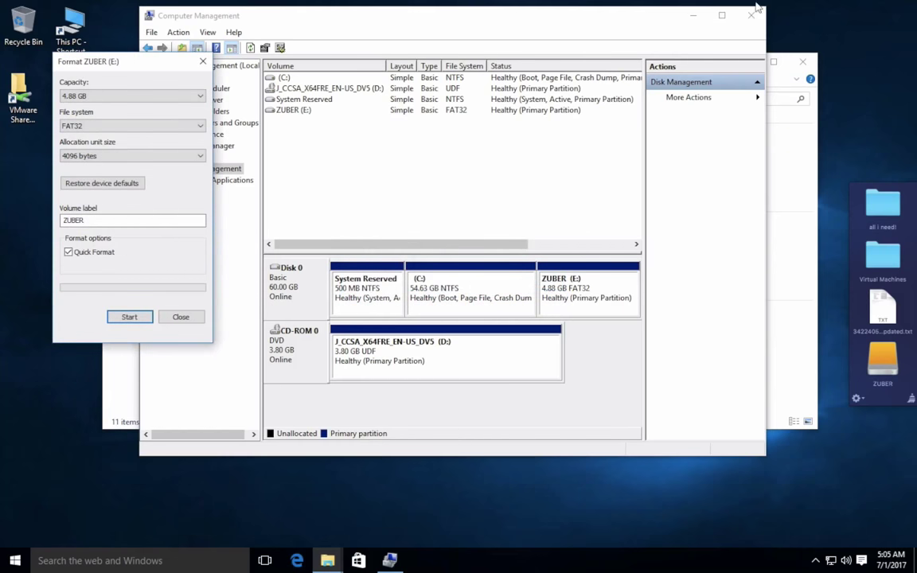
pyautogui.click(202, 62)
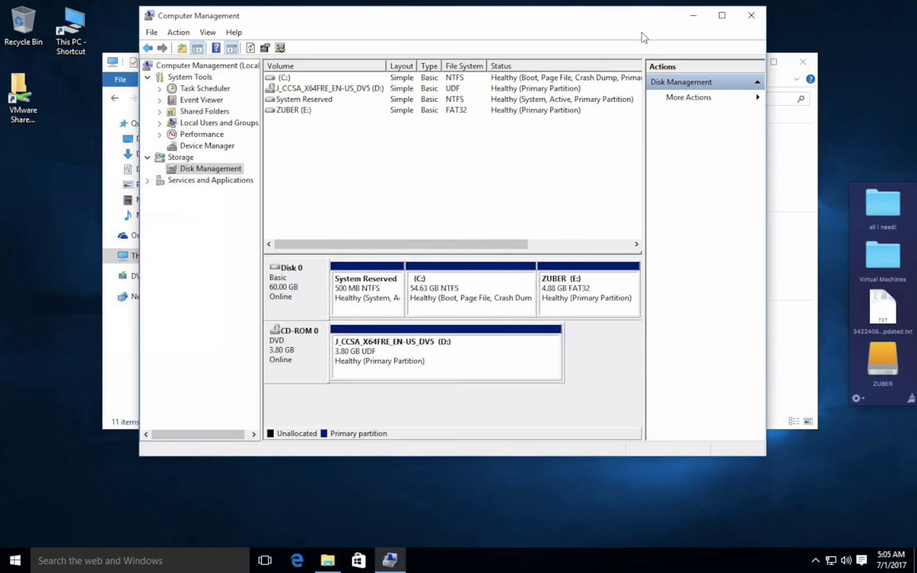
# Step: Close Computer Management and check the new E: drive in This PC, closing File Explorer when done
pyautogui.click(751, 15)
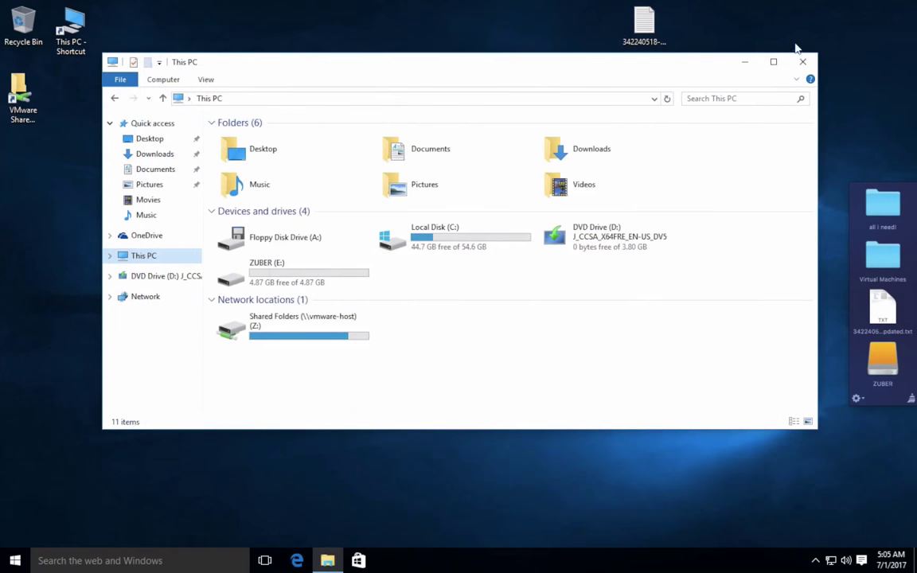
pyautogui.click(295, 284)
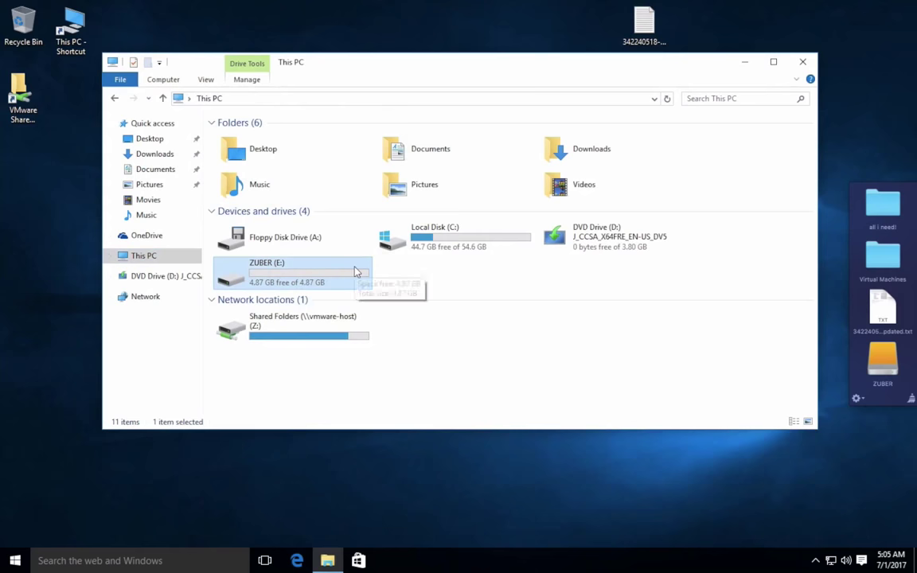
pyautogui.click(802, 64)
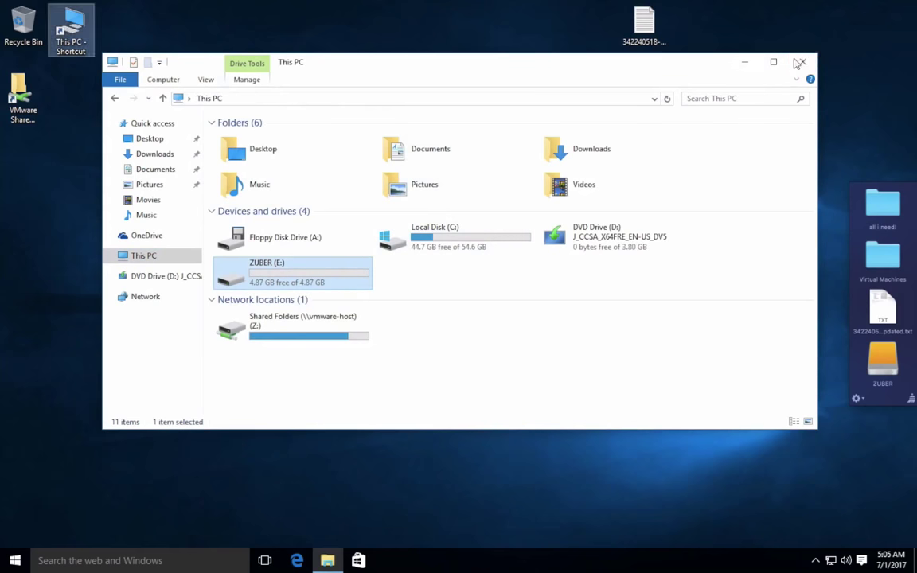
pyautogui.click(429, 94)
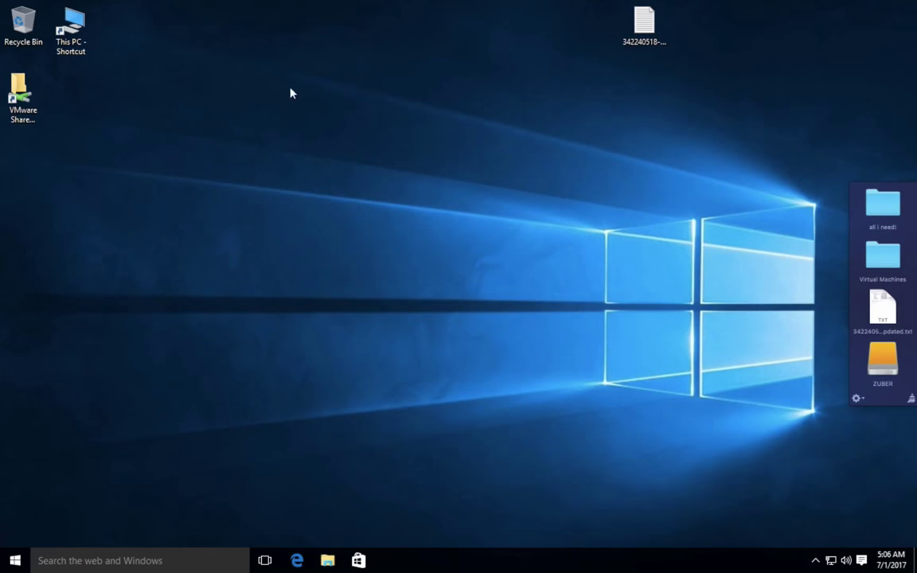
pyautogui.hotkey('ctrl', 'Right')
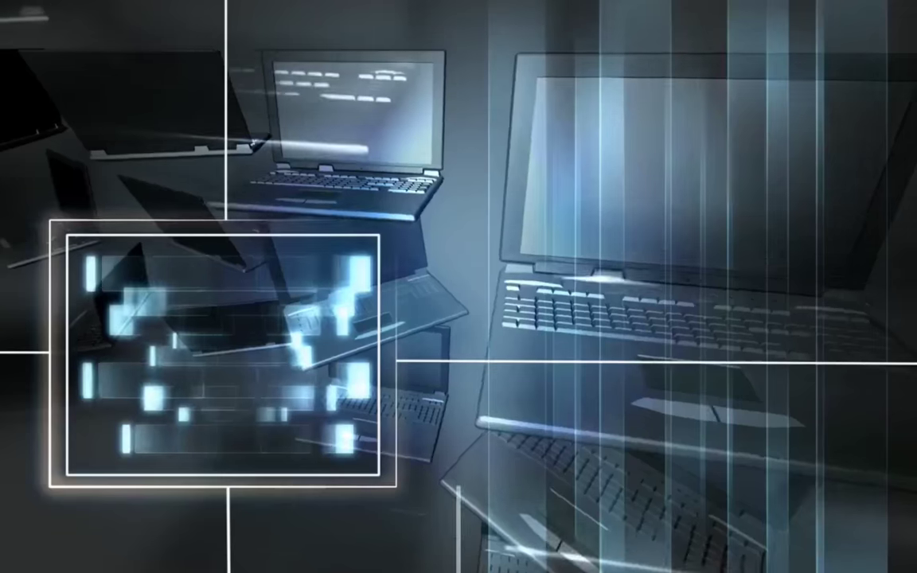